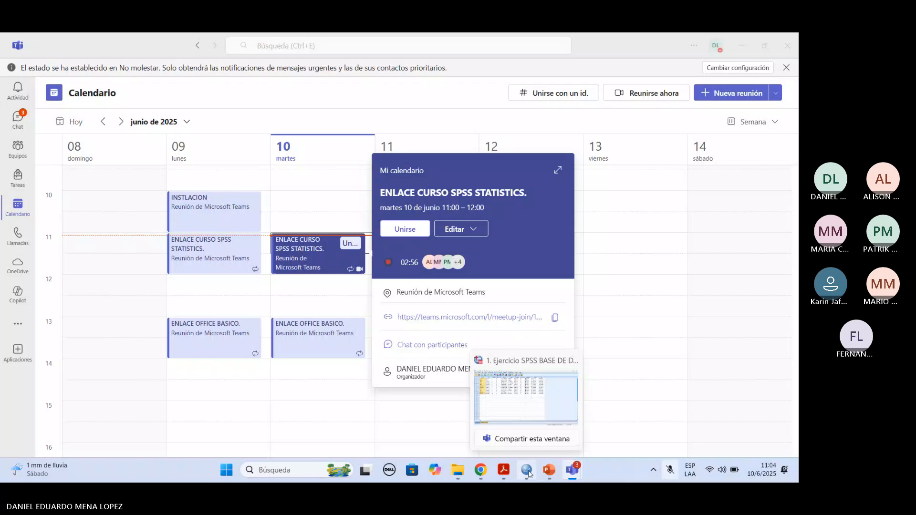
Unmute the microphone in the Teams meeting and switch to the SPSS Statistics data editor.
{"action": "left_click", "coordinate": [528, 474]}
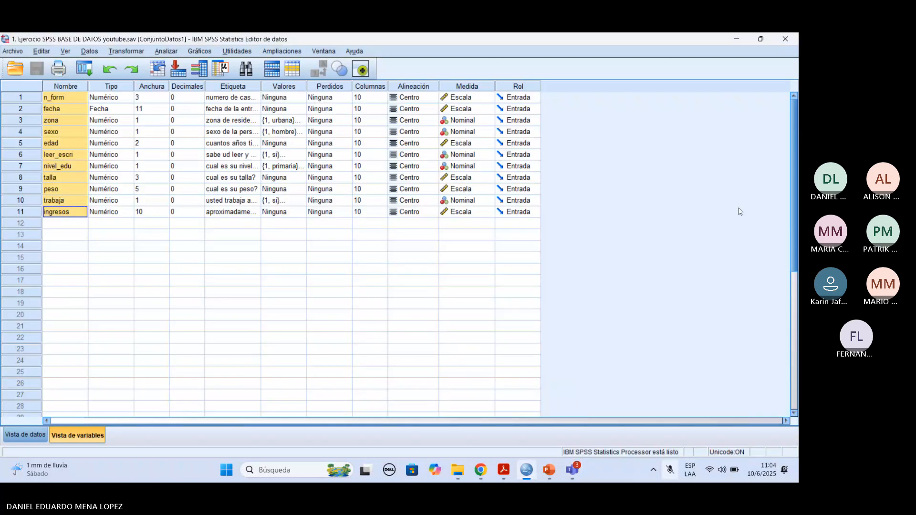
{"action": "left_click", "coordinate": [781, 214]}
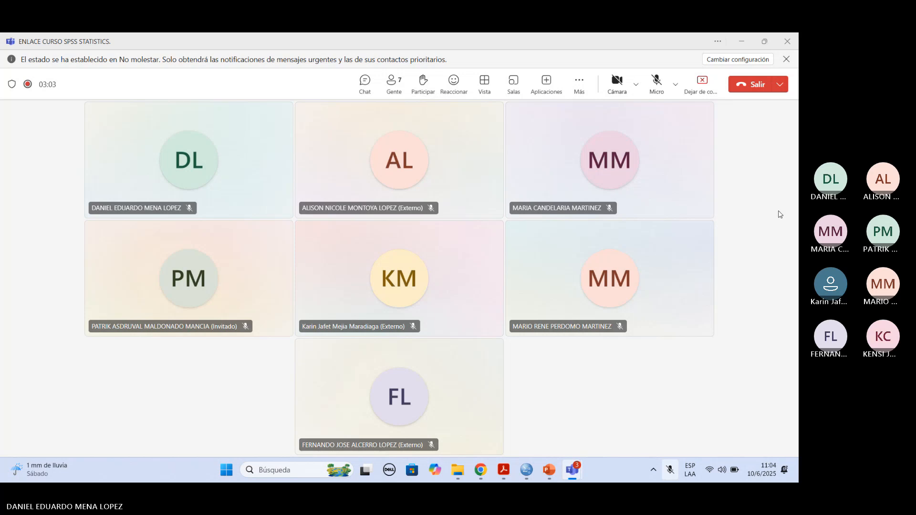
{"action": "left_click", "coordinate": [658, 85]}
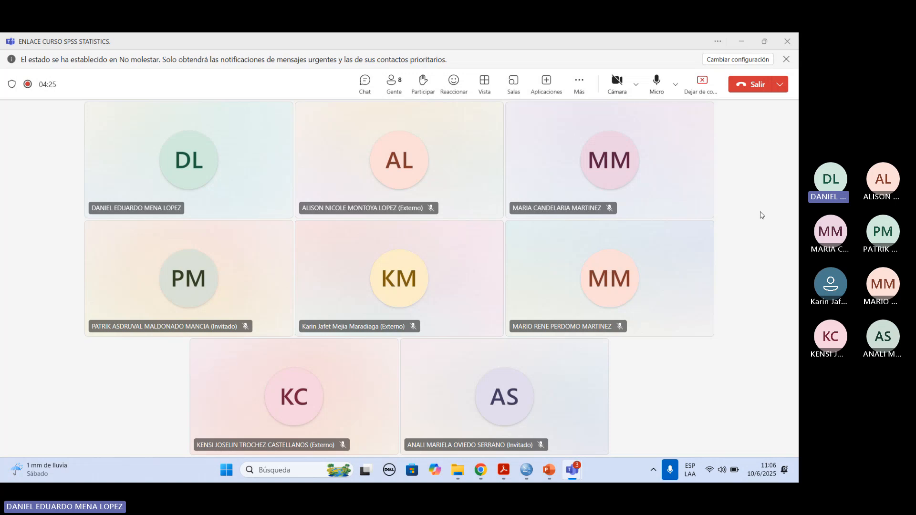
{"action": "left_click", "coordinate": [743, 41]}
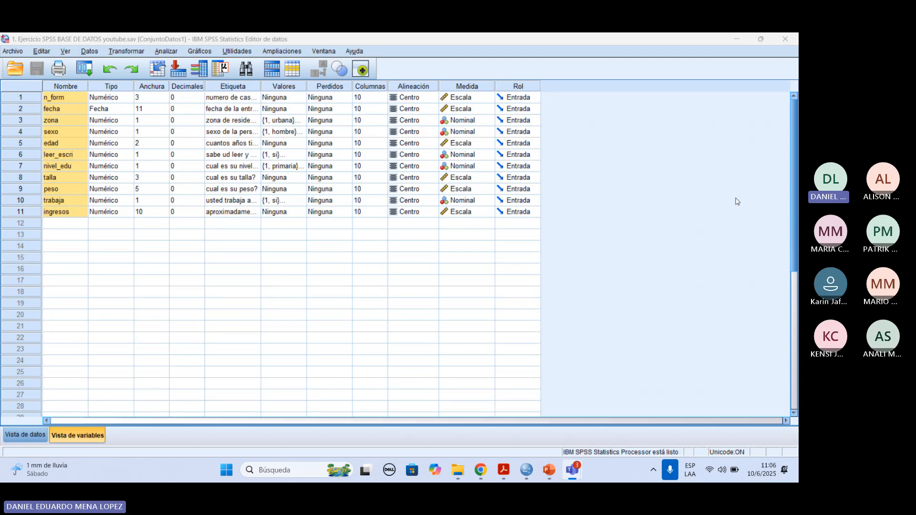
Show the dataset's records in the data view with value labels in place of the numeric codes.
{"action": "left_click", "coordinate": [29, 435]}
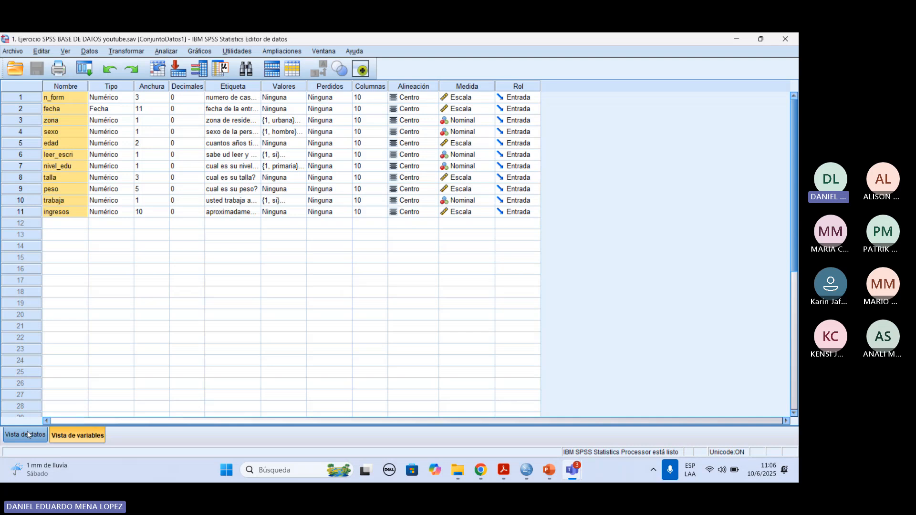
{"action": "left_click", "coordinate": [28, 435]}
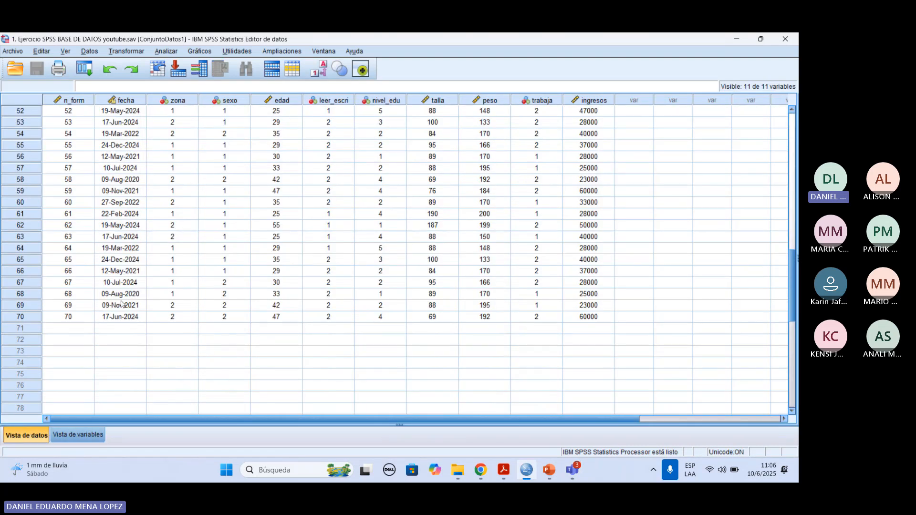
{"action": "scroll", "coordinate": [177, 255], "scroll_direction": "up", "scroll_amount": 5}
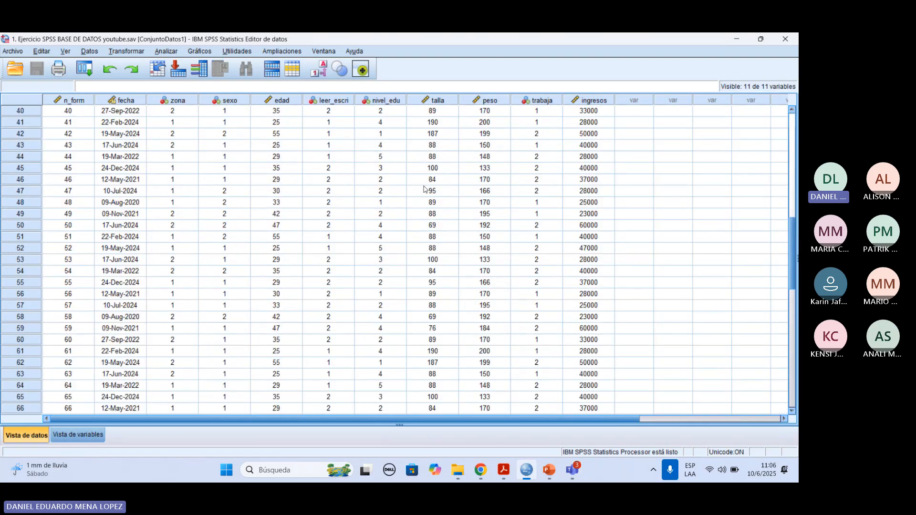
{"action": "left_click", "coordinate": [320, 70]}
{"action": "scroll", "coordinate": [312, 270], "scroll_direction": "up", "scroll_amount": 4}
{"action": "scroll", "coordinate": [311, 272], "scroll_direction": "up", "scroll_amount": 8}
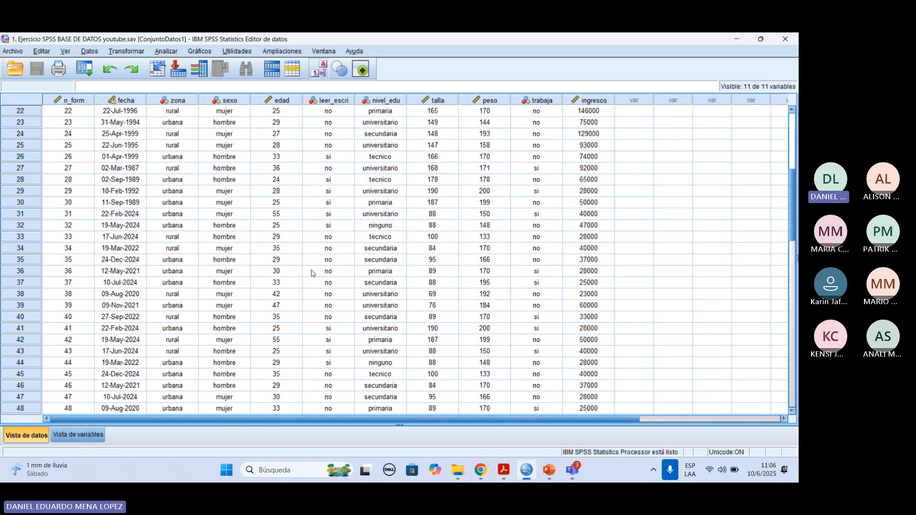
Compare the variable definitions with the labelled records, ending on the variable view.
{"action": "left_click", "coordinate": [96, 435]}
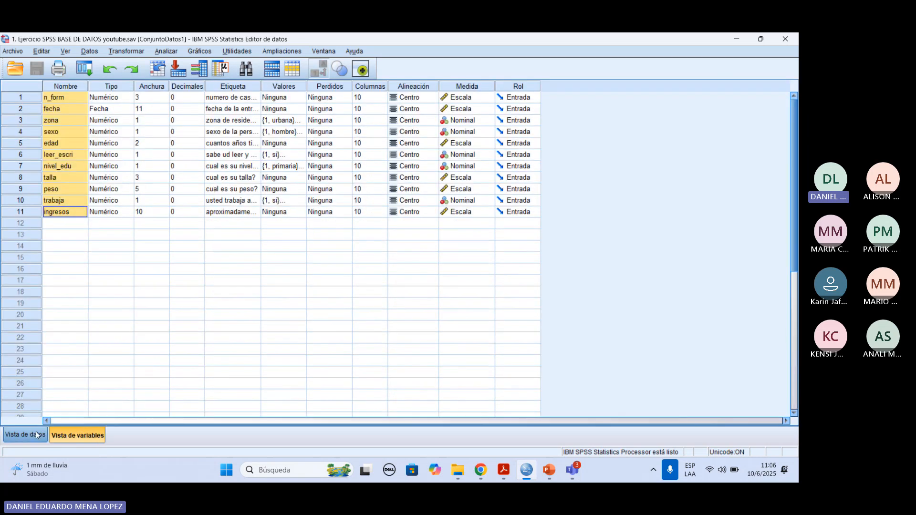
{"action": "left_click", "coordinate": [38, 435]}
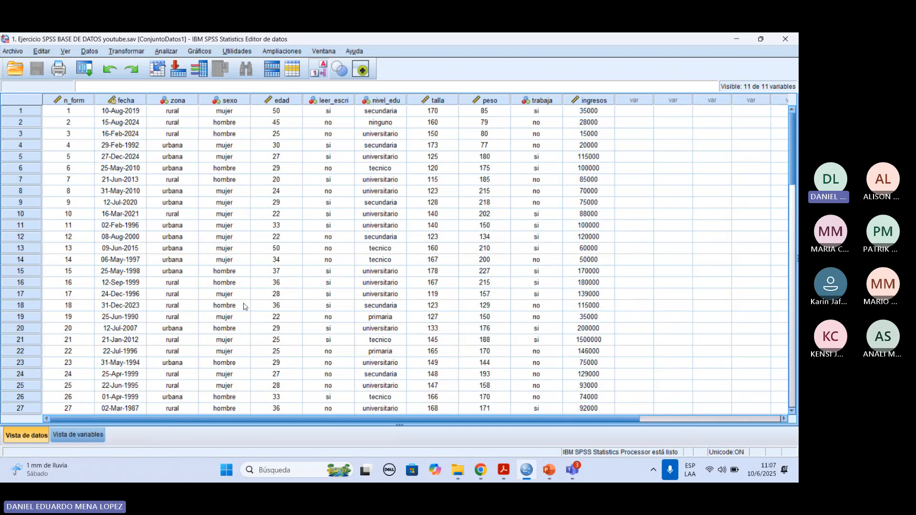
{"action": "scroll", "coordinate": [154, 303], "scroll_direction": "down", "scroll_amount": 2}
{"action": "scroll", "coordinate": [154, 304], "scroll_direction": "down", "scroll_amount": 1}
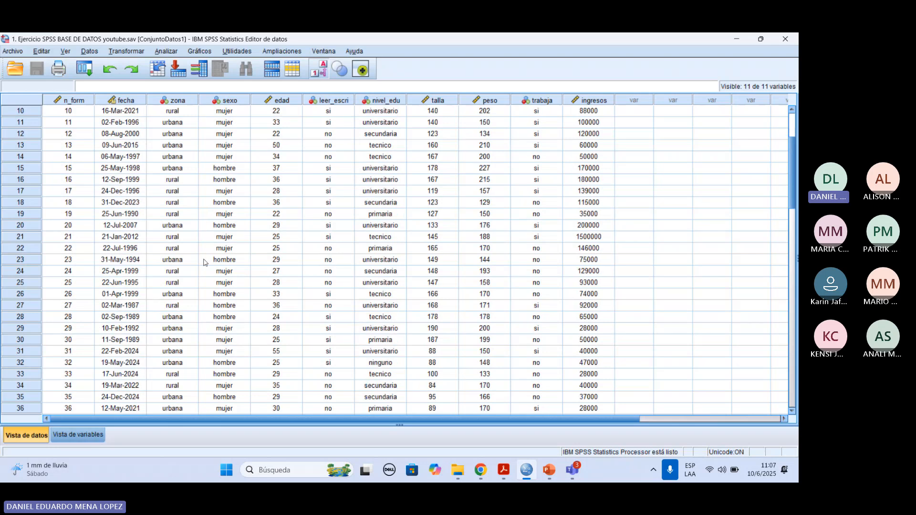
{"action": "scroll", "coordinate": [176, 123], "scroll_direction": "up", "scroll_amount": 3}
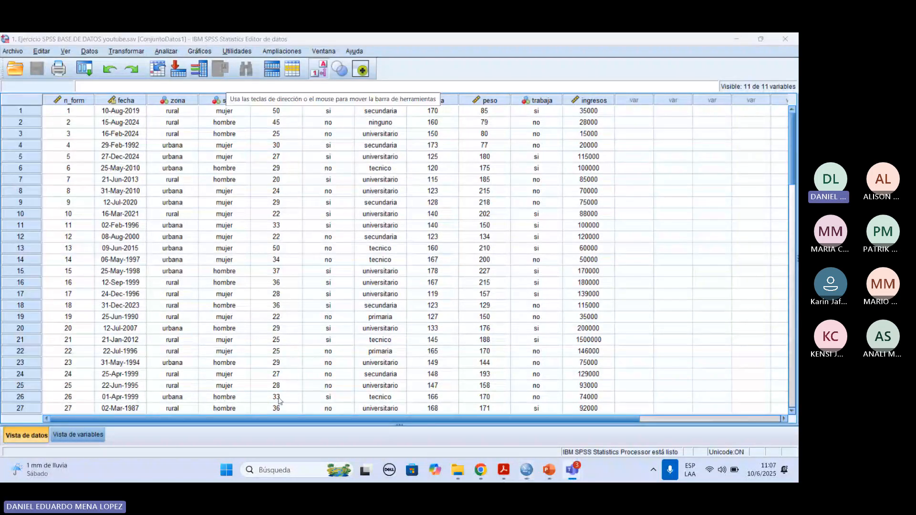
{"action": "left_click", "coordinate": [80, 433]}
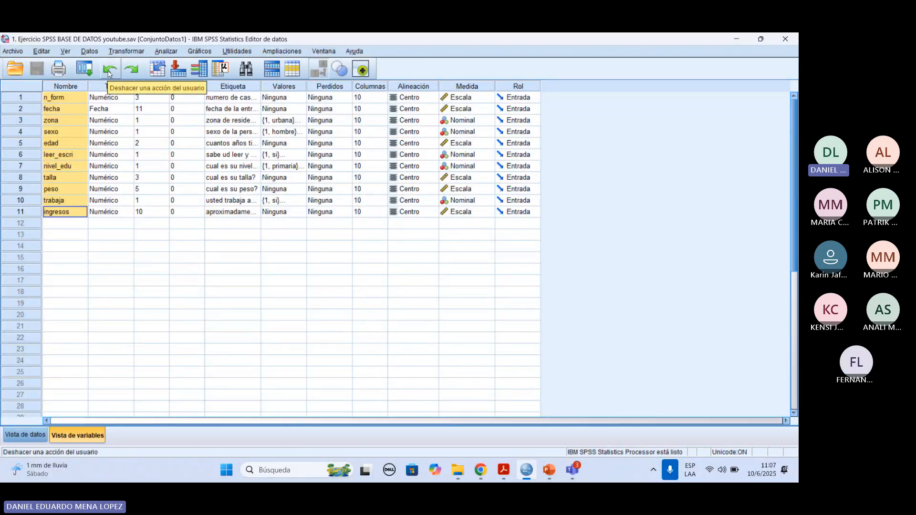
{"action": "left_click", "coordinate": [80, 224]}
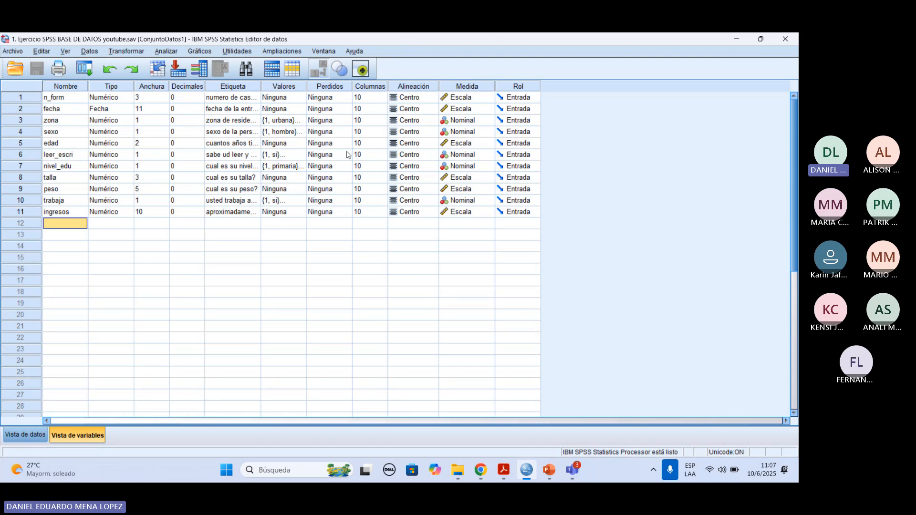
{"action": "left_click", "coordinate": [166, 51]}
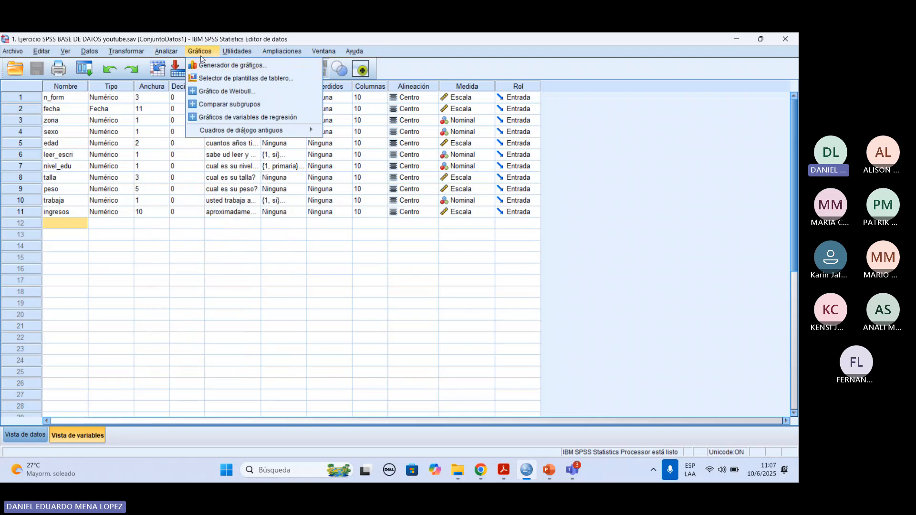
{"action": "mouse_move", "coordinate": [181, 75]}
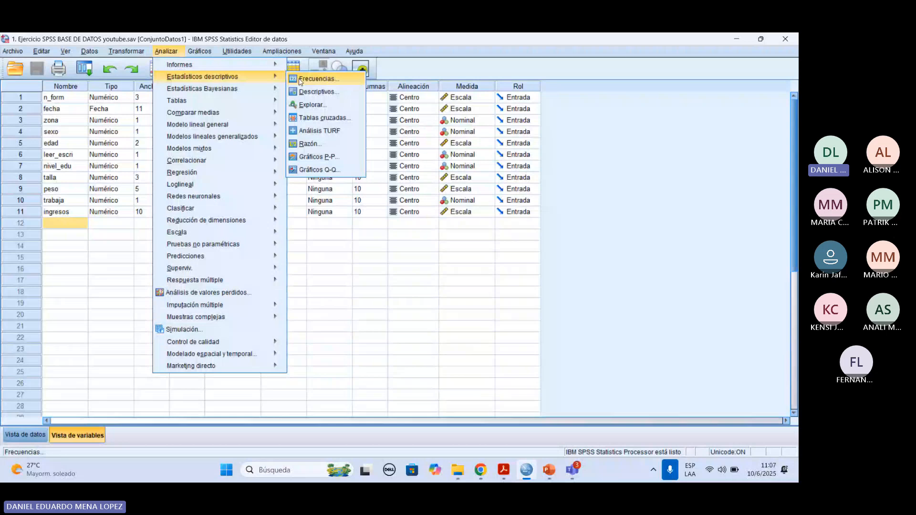
{"action": "left_click", "coordinate": [317, 256]}
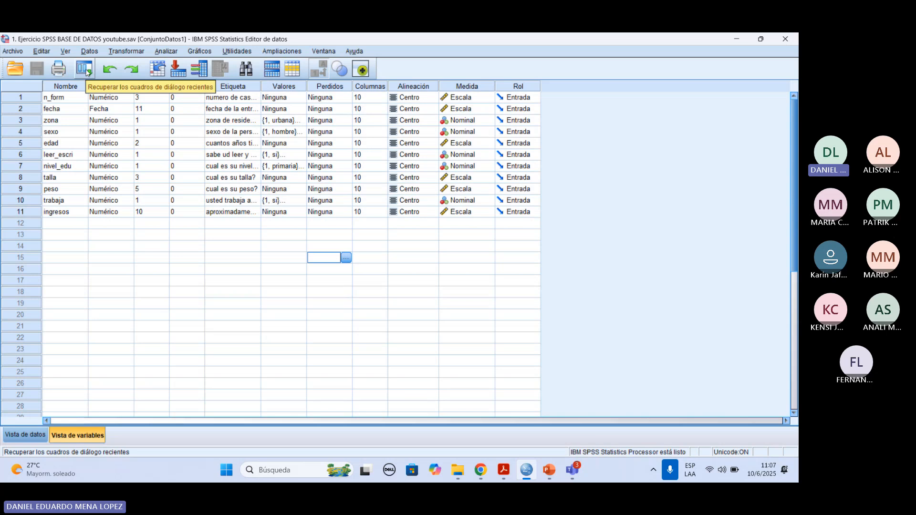
Recall the recent Frequencies (Frecuencias) dialog and list its variables by name instead of by label.
{"action": "left_click", "coordinate": [85, 70]}
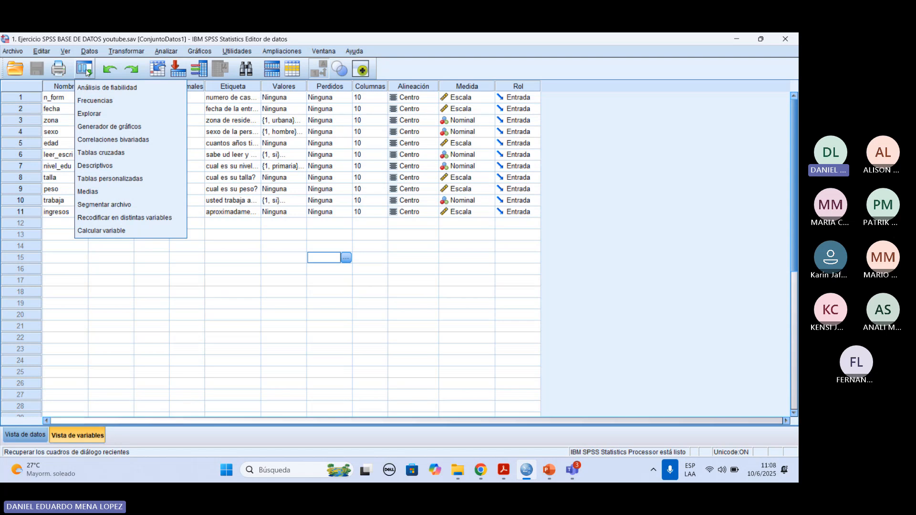
{"action": "left_click", "coordinate": [96, 101]}
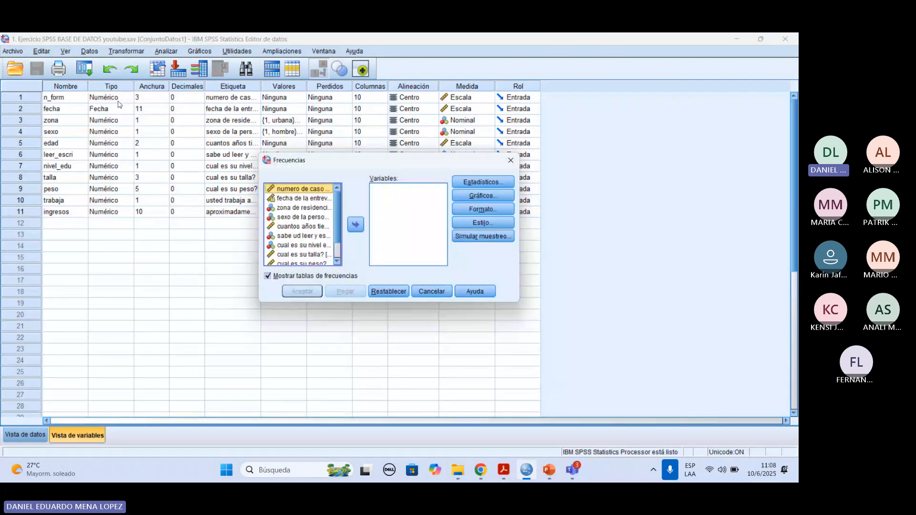
{"action": "right_click", "coordinate": [293, 229]}
{"action": "left_click", "coordinate": [314, 238]}
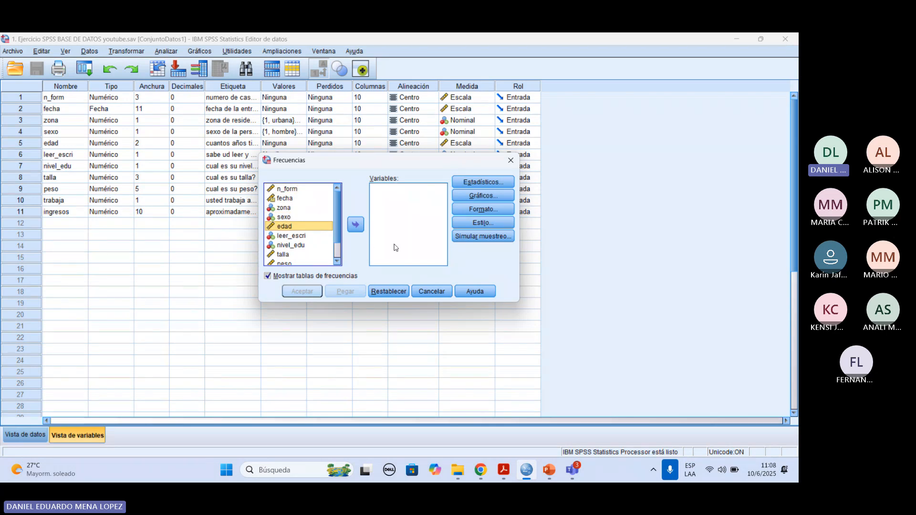
Add nivel_edu, sexo and zona to the variables of the frequency analysis.
{"action": "double_click", "coordinate": [301, 246]}
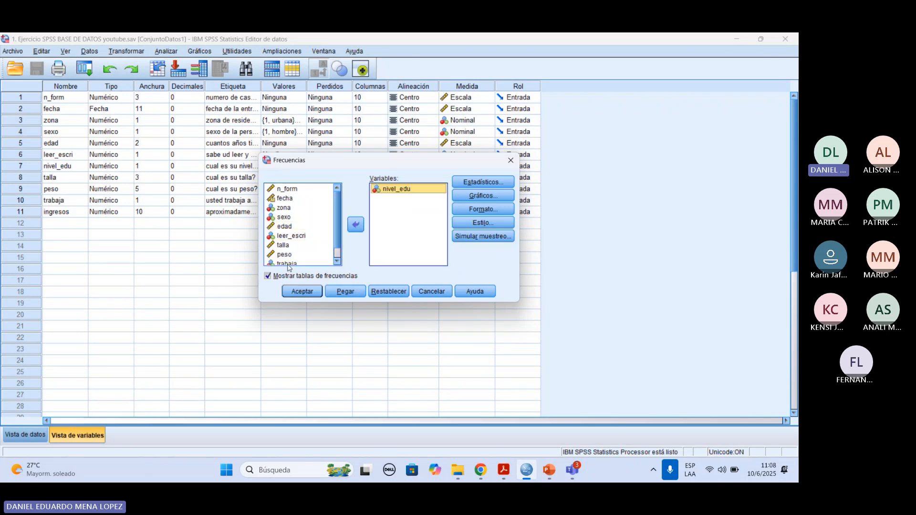
{"action": "double_click", "coordinate": [288, 217]}
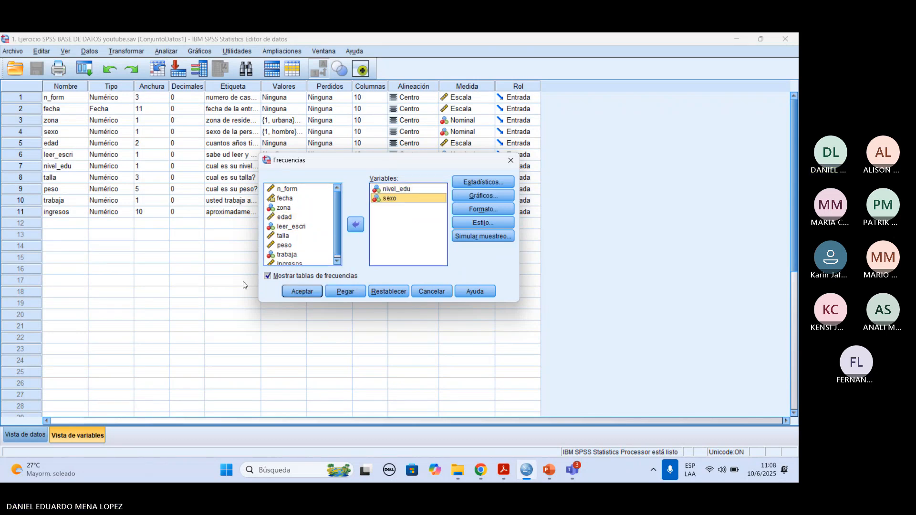
{"action": "double_click", "coordinate": [284, 207]}
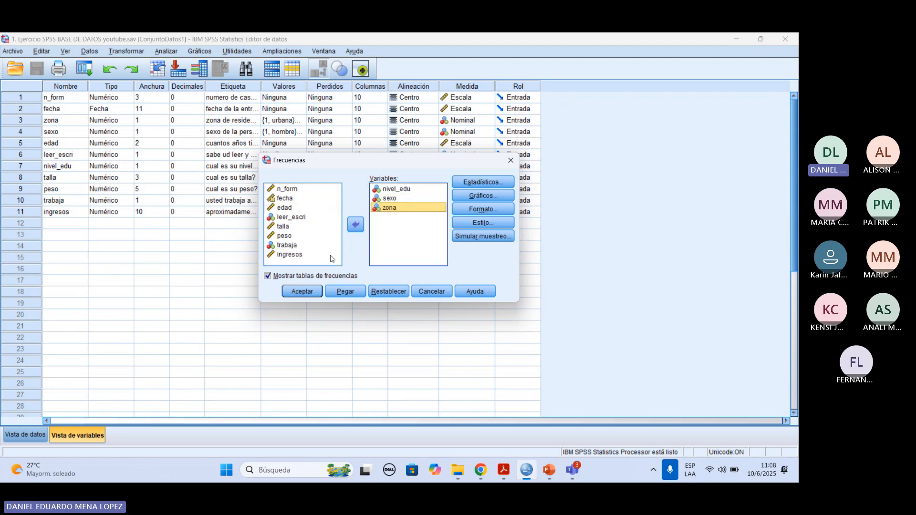
Examine the percentile, central tendency, dispersion and distribution options among the frequency statistics, then cancel without choosing any.
{"action": "left_click", "coordinate": [495, 187]}
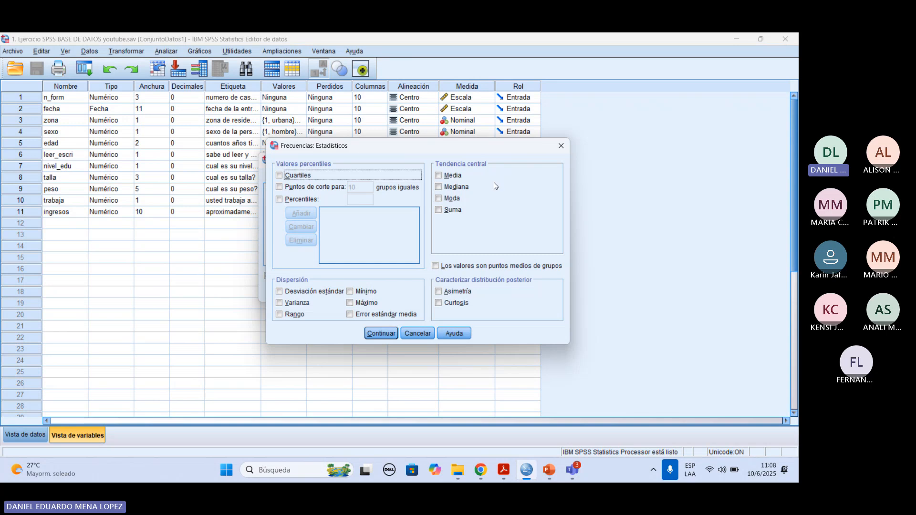
{"action": "left_click_drag", "start_coordinate": [487, 151], "coordinate": [470, 152]}
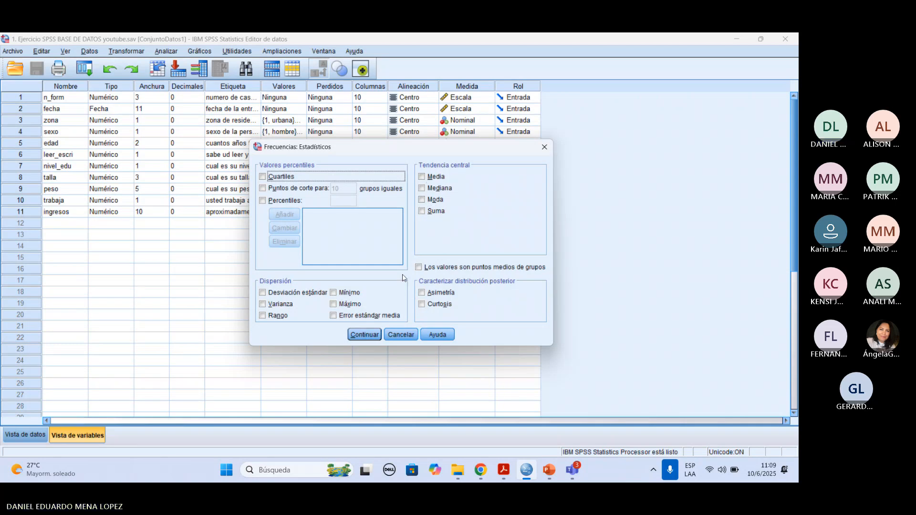
{"action": "left_click", "coordinate": [401, 334]}
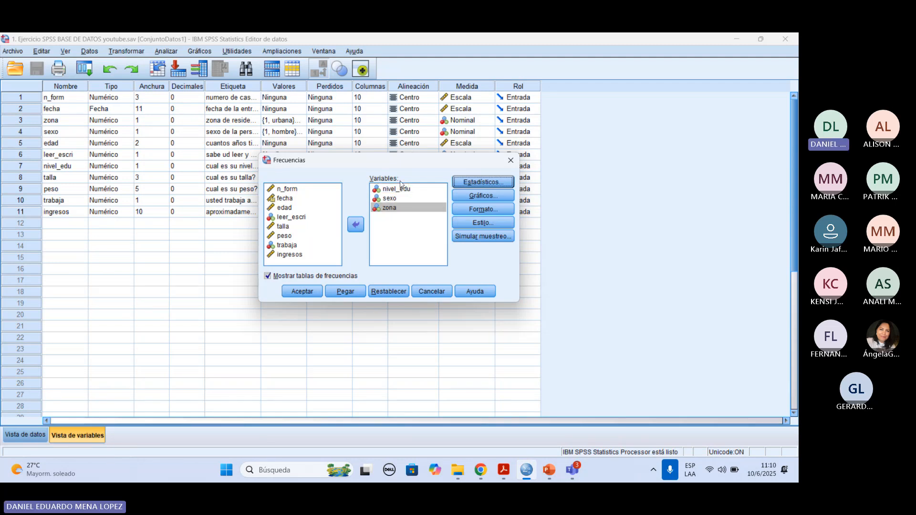
Remove zona, sexo and nivel_edu from the variables of the frequency analysis.
{"action": "double_click", "coordinate": [389, 206]}
{"action": "double_click", "coordinate": [389, 200]}
{"action": "left_click", "coordinate": [395, 190]}
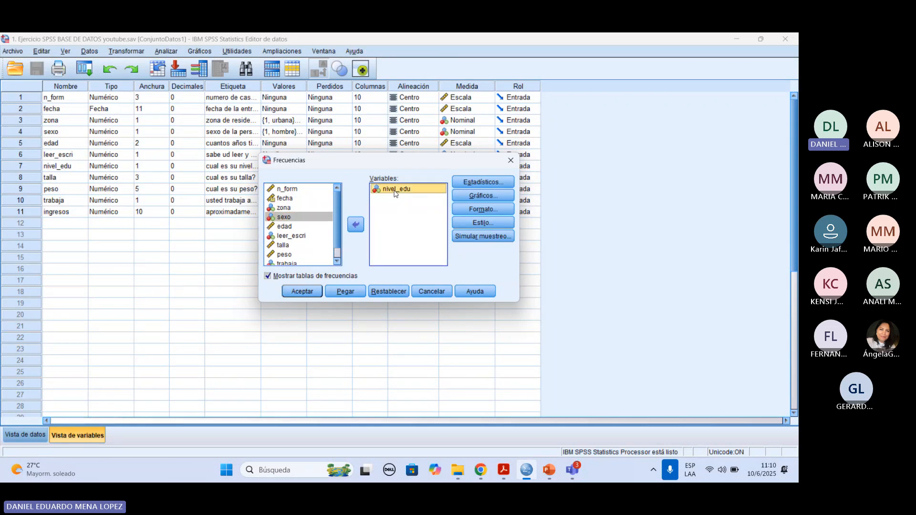
{"action": "double_click", "coordinate": [395, 191]}
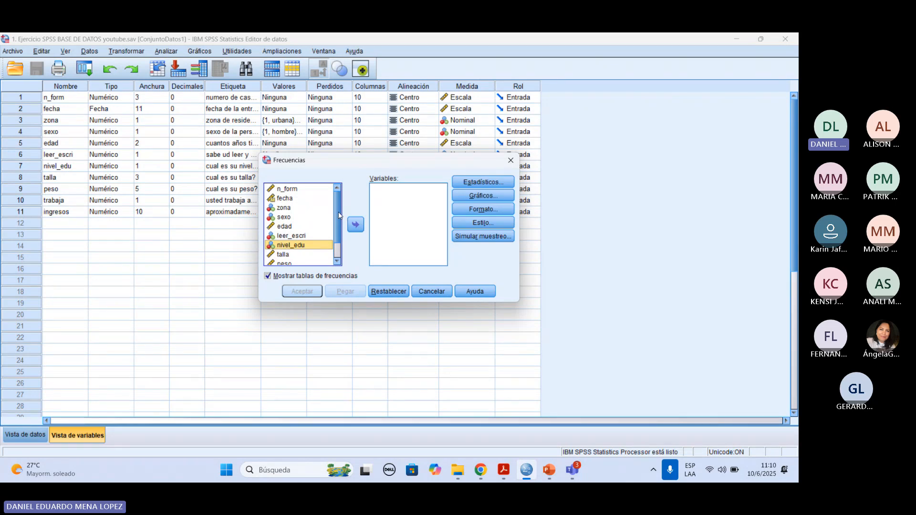
Add the scale variables talla, peso and ingresos to the frequency analysis.
{"action": "scroll", "coordinate": [319, 230], "scroll_direction": "down", "scroll_amount": 1}
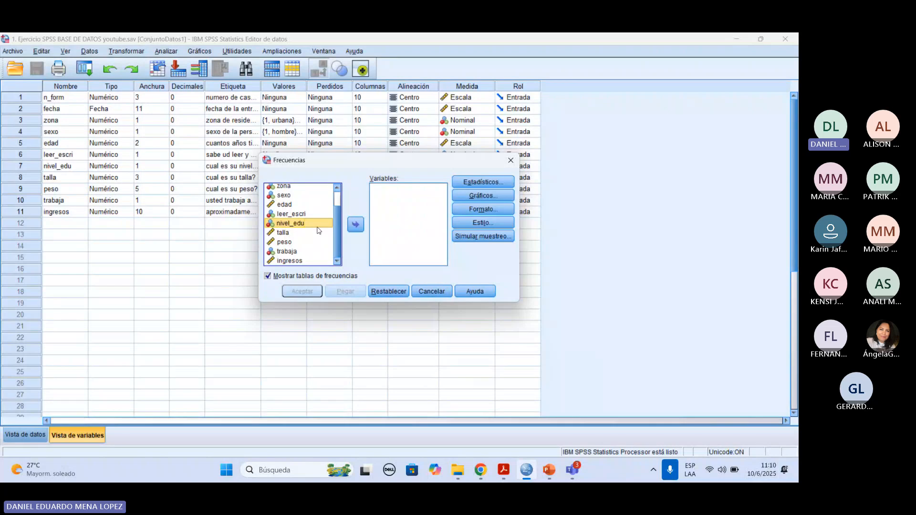
{"action": "left_click", "coordinate": [287, 234]}
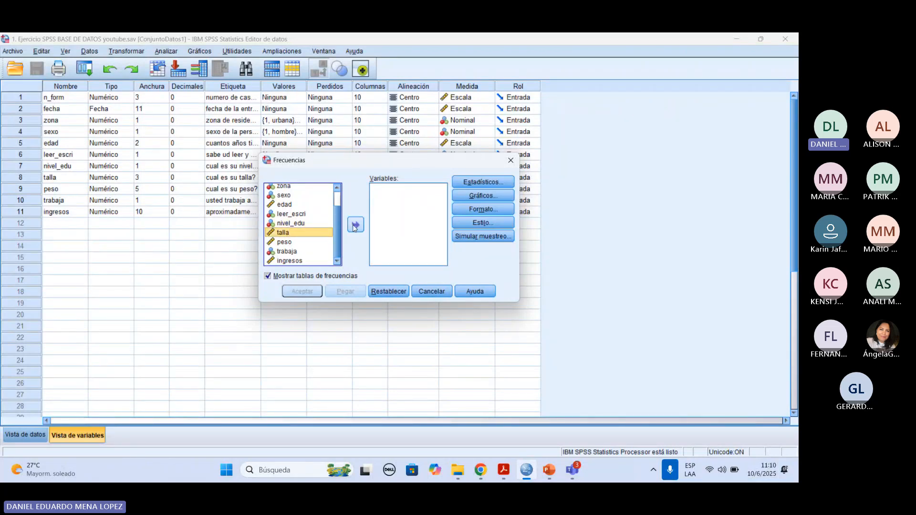
{"action": "double_click", "coordinate": [288, 234]}
{"action": "left_click", "coordinate": [285, 242]}
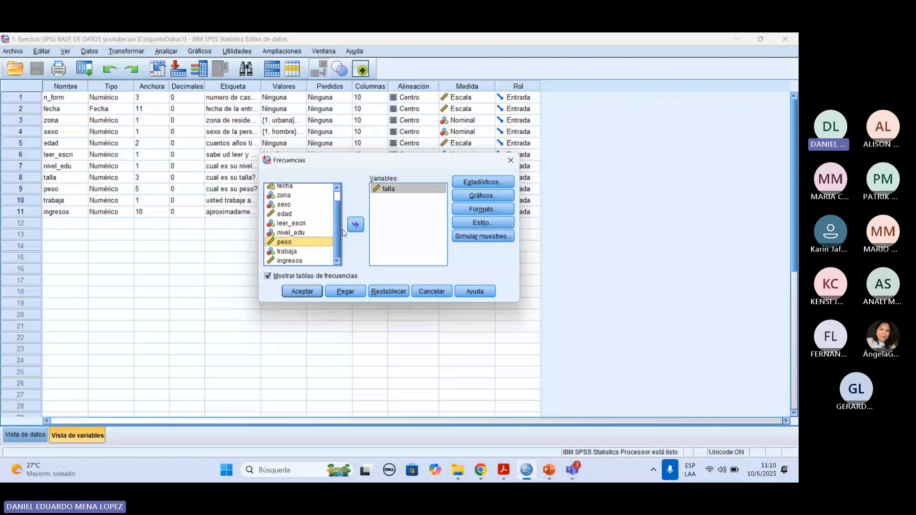
{"action": "left_click", "coordinate": [356, 224]}
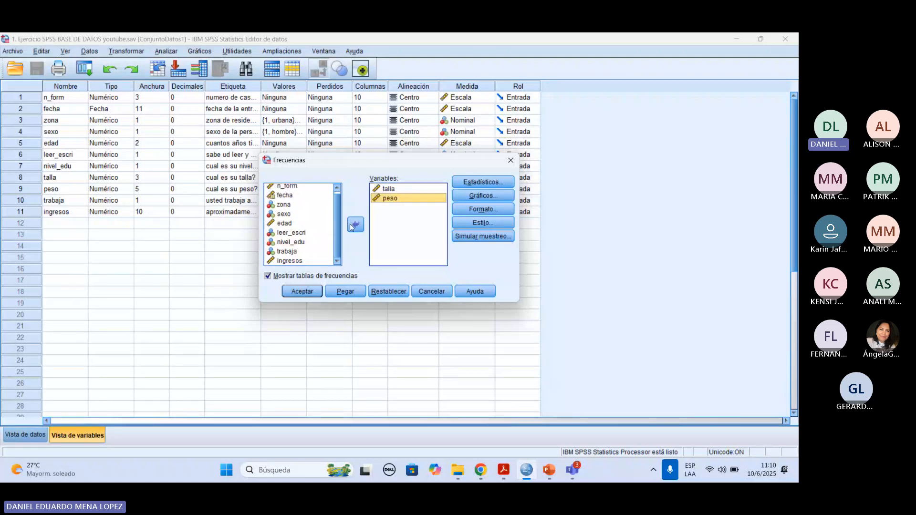
{"action": "left_click", "coordinate": [291, 261]}
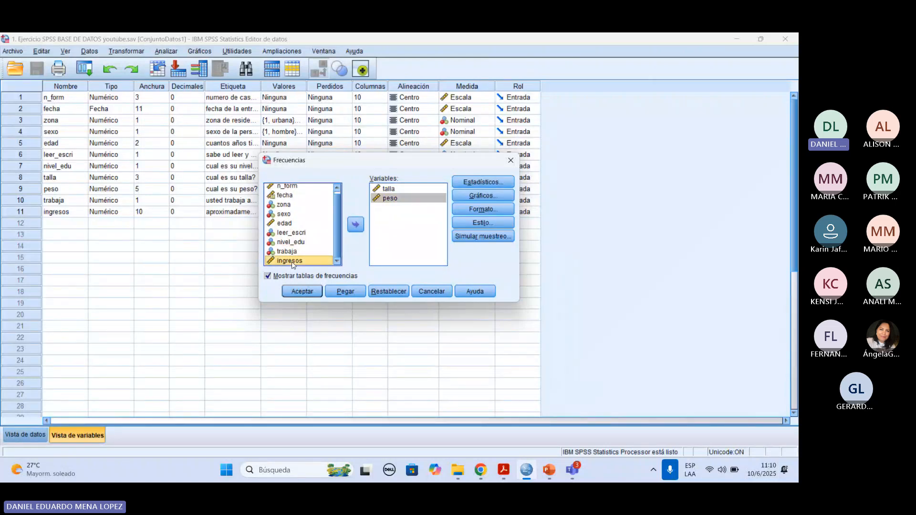
{"action": "left_click", "coordinate": [355, 225]}
{"action": "left_click", "coordinate": [390, 189]}
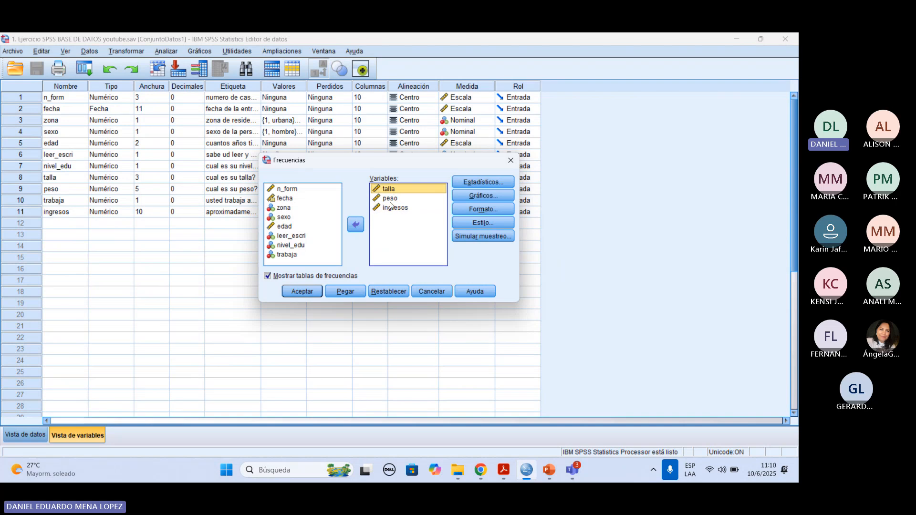
{"action": "left_click", "coordinate": [390, 198]}
{"action": "left_click", "coordinate": [391, 208]}
{"action": "left_click", "coordinate": [390, 190]}
{"action": "left_click", "coordinate": [389, 200]}
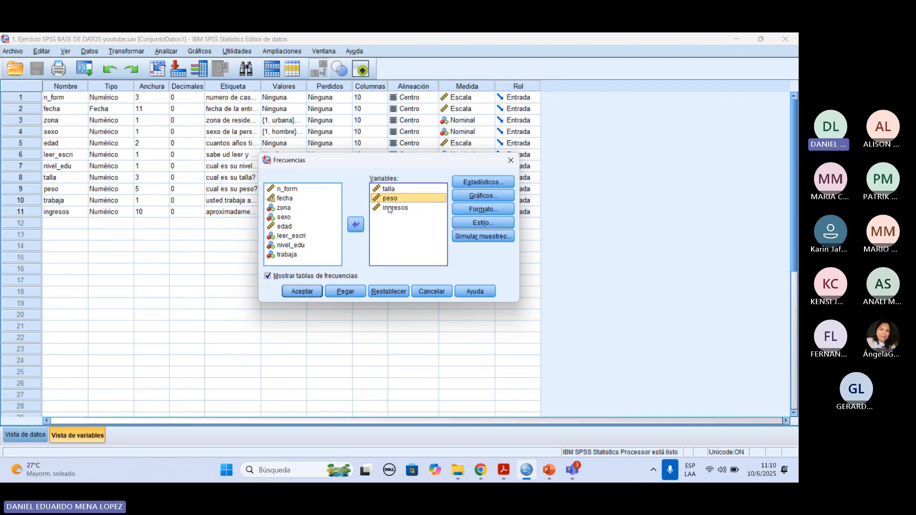
Choose the mean, median and mode as central tendency statistics for the frequency analysis of talla, peso and ingresos.
{"action": "left_click", "coordinate": [389, 209]}
{"action": "left_click", "coordinate": [389, 189]}
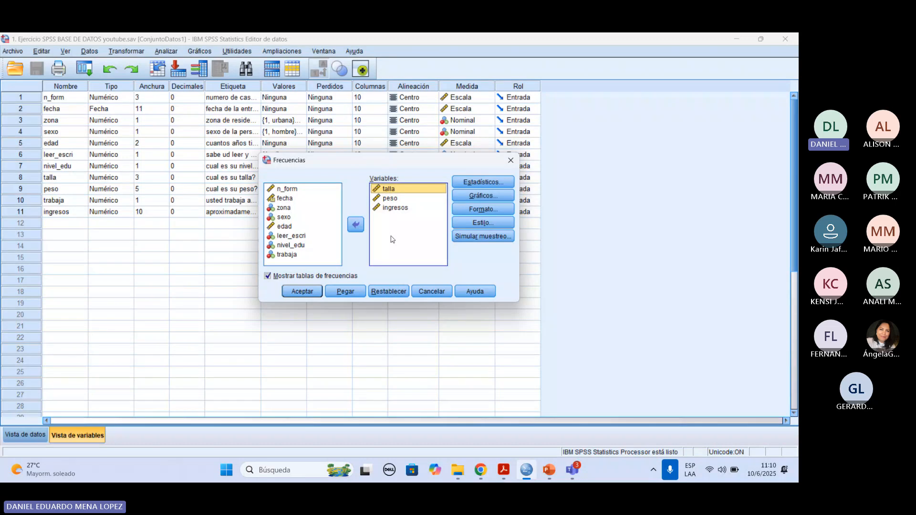
{"action": "left_click", "coordinate": [468, 183]}
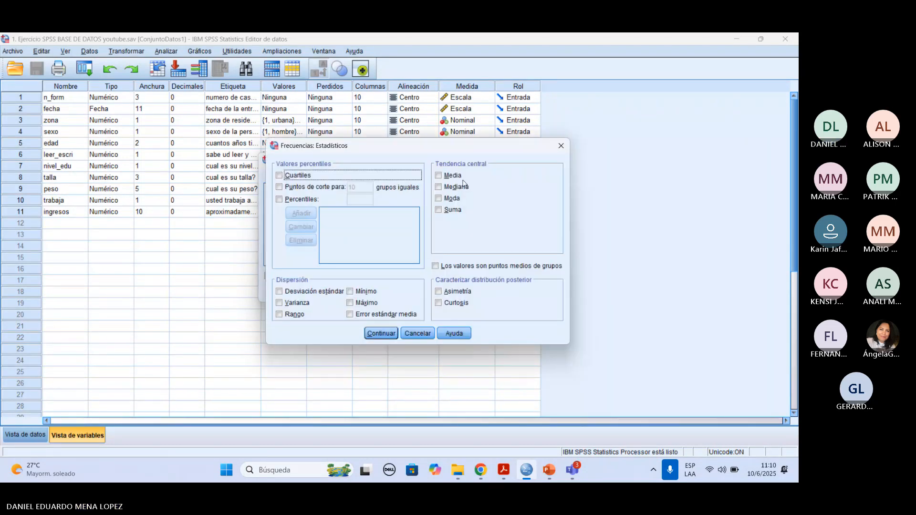
{"action": "left_click_drag", "start_coordinate": [423, 147], "coordinate": [401, 140]}
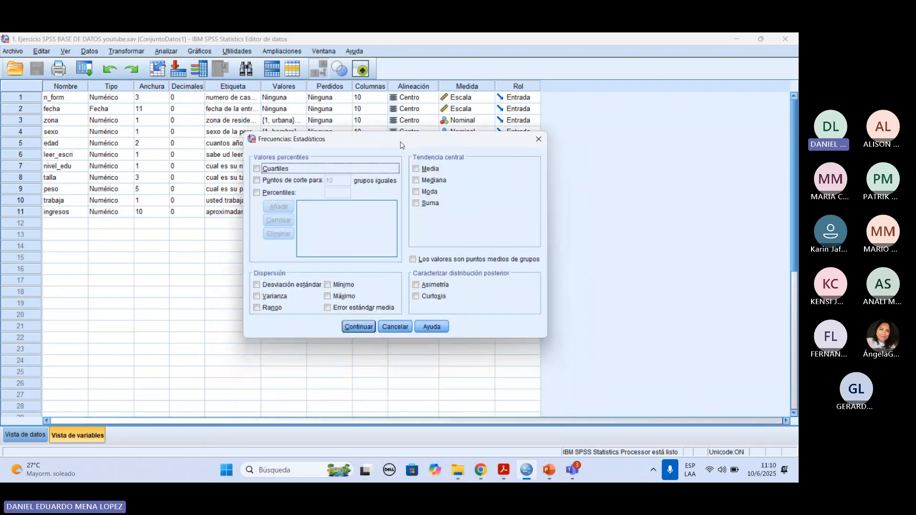
{"action": "left_click", "coordinate": [418, 170]}
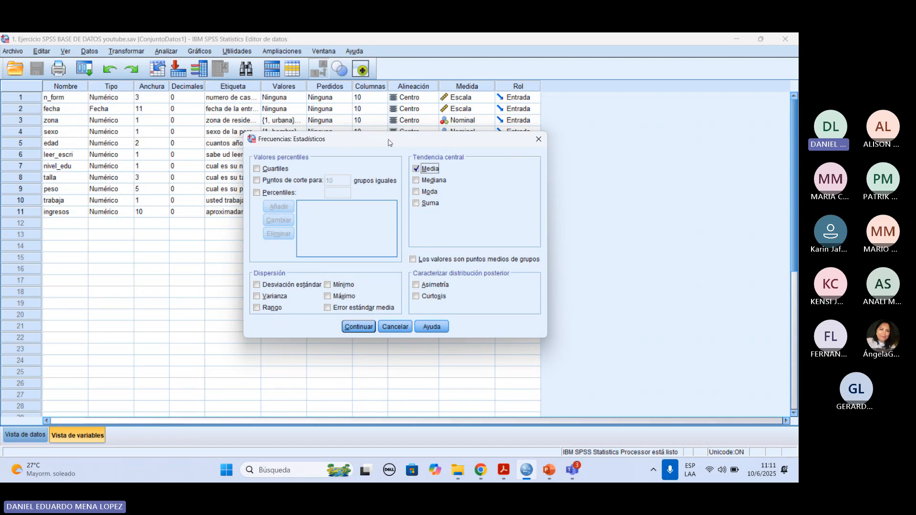
{"action": "left_click_drag", "start_coordinate": [390, 143], "coordinate": [392, 235]}
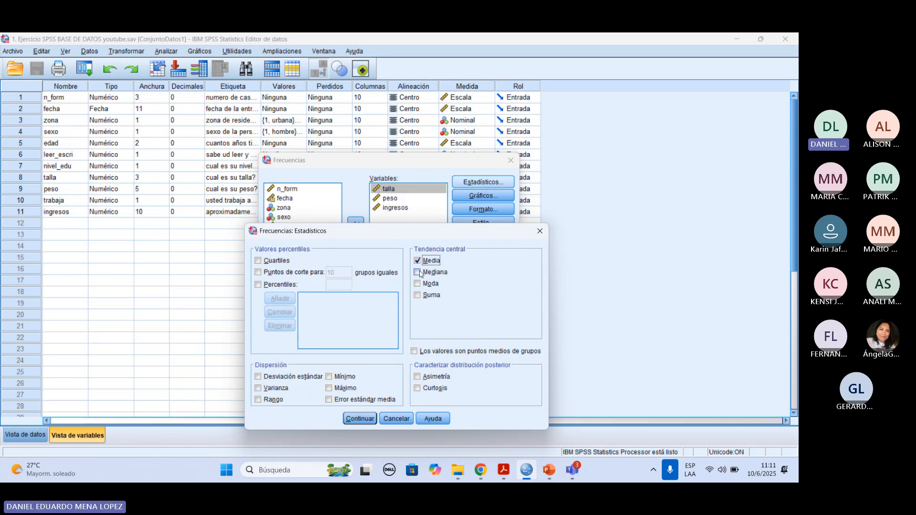
{"action": "left_click", "coordinate": [419, 273]}
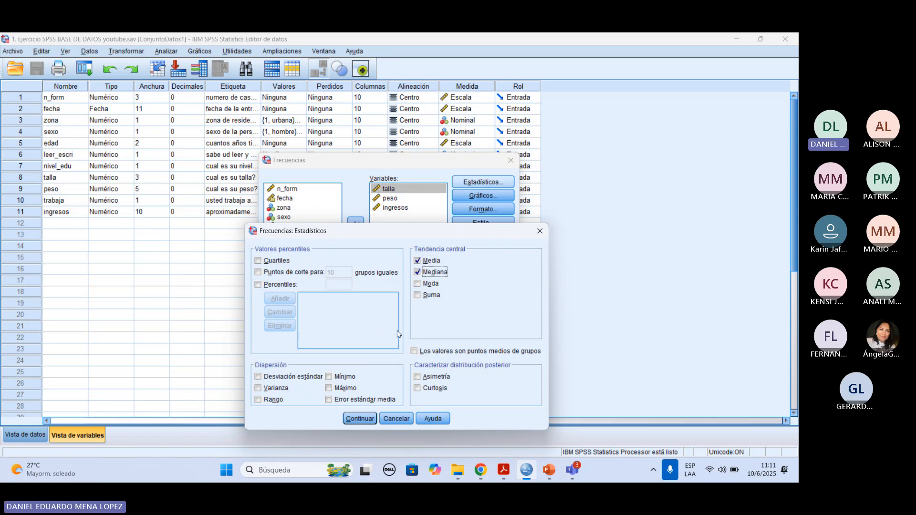
{"action": "left_click", "coordinate": [428, 284]}
{"action": "left_click", "coordinate": [231, 331]}
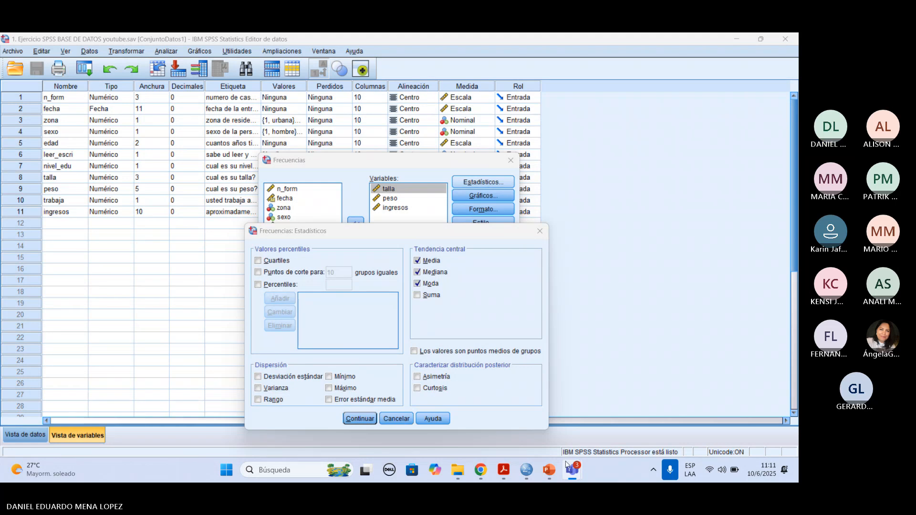
Switch to PowerPoint and present the slide explaining La Media, La Mediana and La Moda.
{"action": "left_click", "coordinate": [556, 474]}
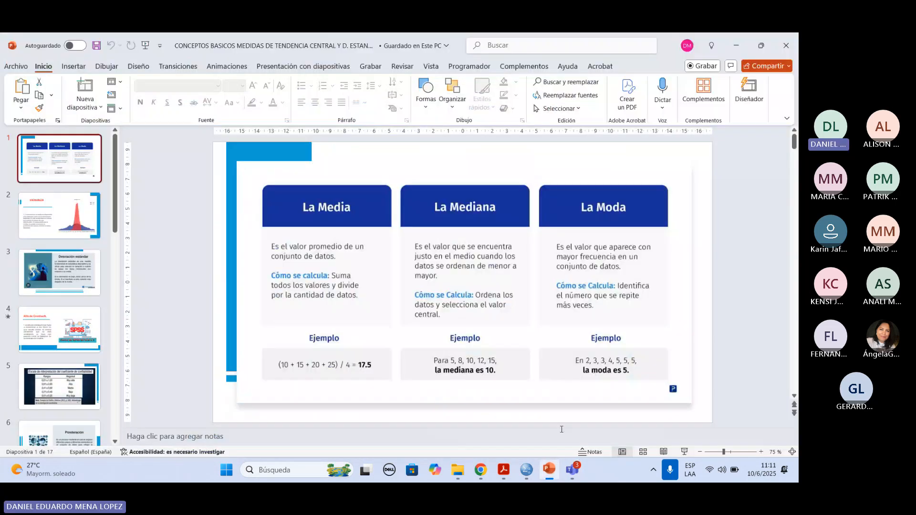
{"action": "left_click", "coordinate": [685, 453]}
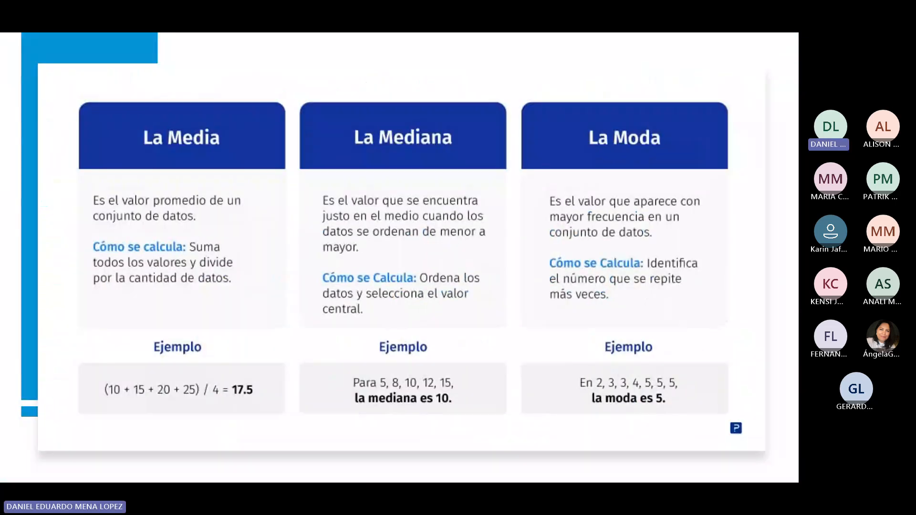
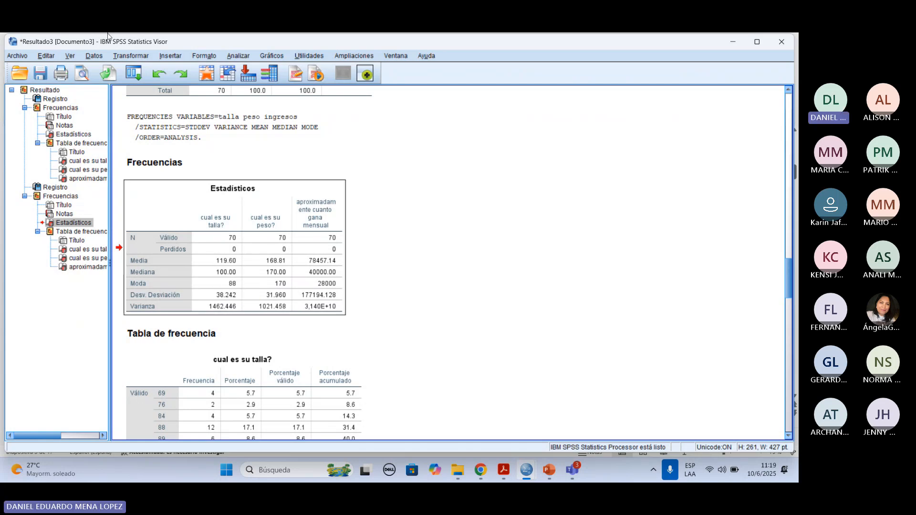
Reopen the recent Frequencies analysis and examine its chart type options, then cancel them without choosing any.
{"action": "left_click", "coordinate": [134, 74]}
{"action": "left_click", "coordinate": [149, 94]}
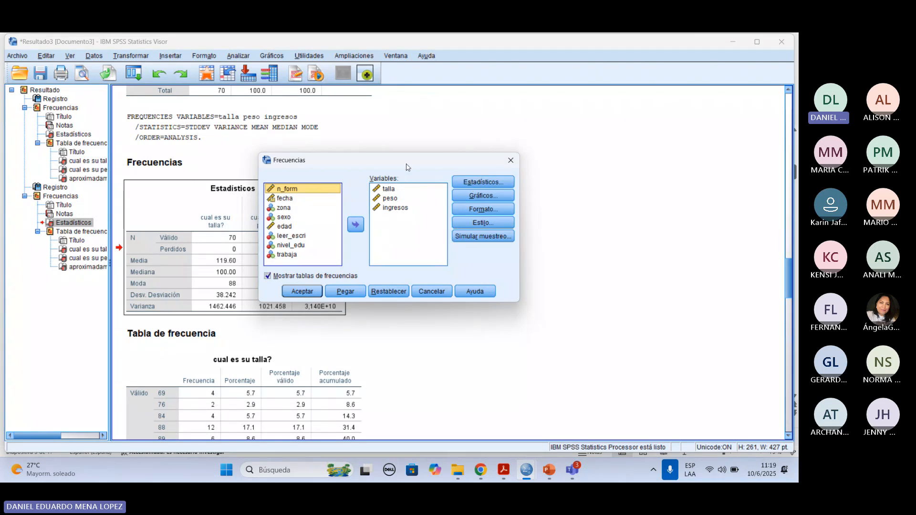
{"action": "left_click", "coordinate": [470, 199]}
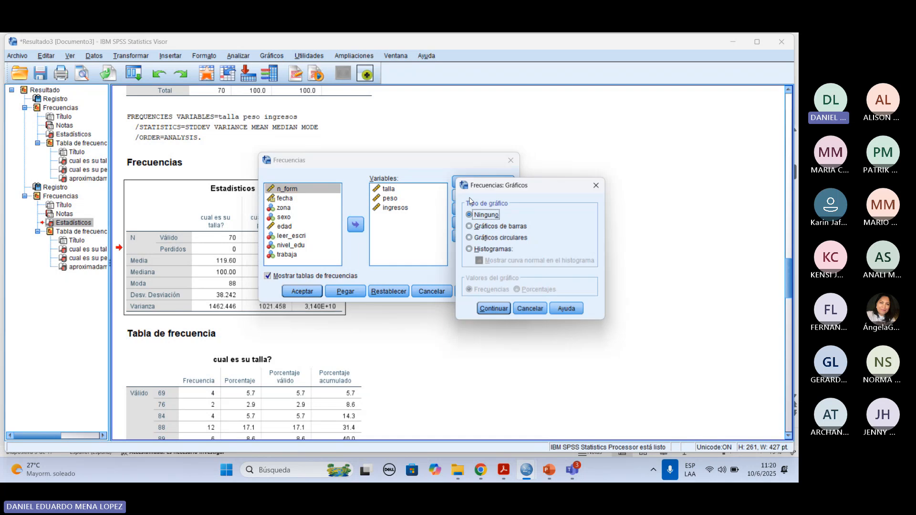
{"action": "left_click_drag", "start_coordinate": [540, 189], "coordinate": [454, 248]}
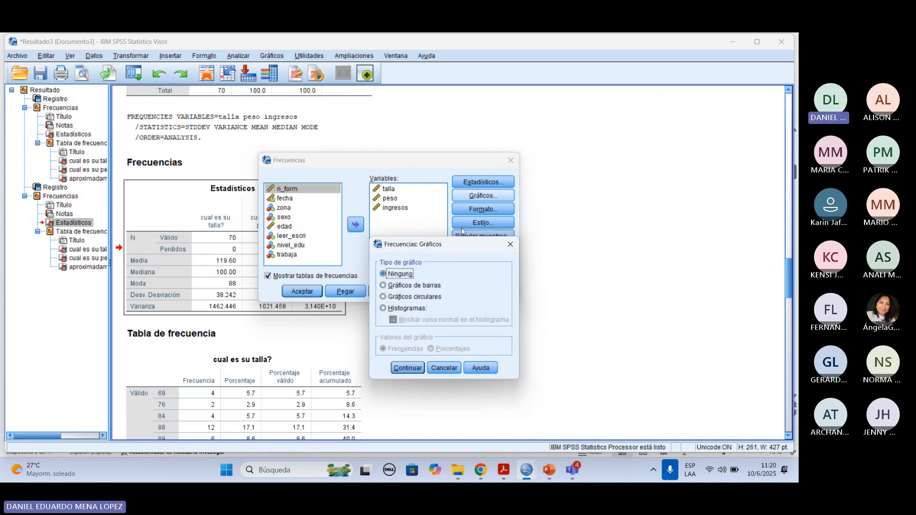
{"action": "left_click", "coordinate": [443, 368]}
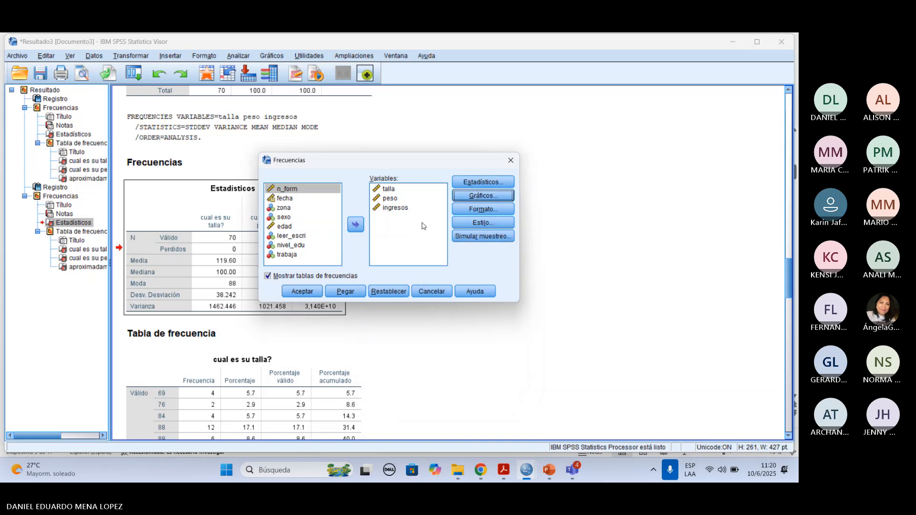
Remove talla, peso and ingresos from the variables of the frequency analysis.
{"action": "left_click", "coordinate": [400, 220]}
{"action": "left_click", "coordinate": [392, 189]}
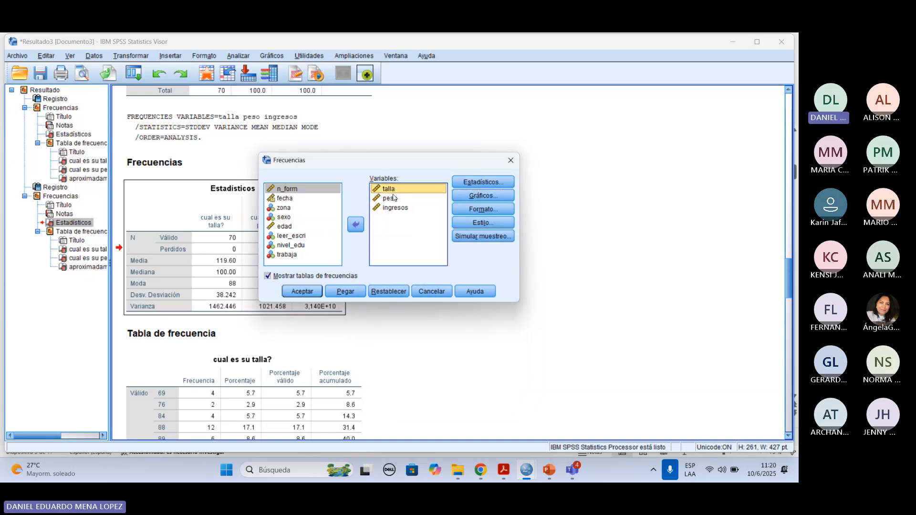
{"action": "left_click", "coordinate": [393, 199]}
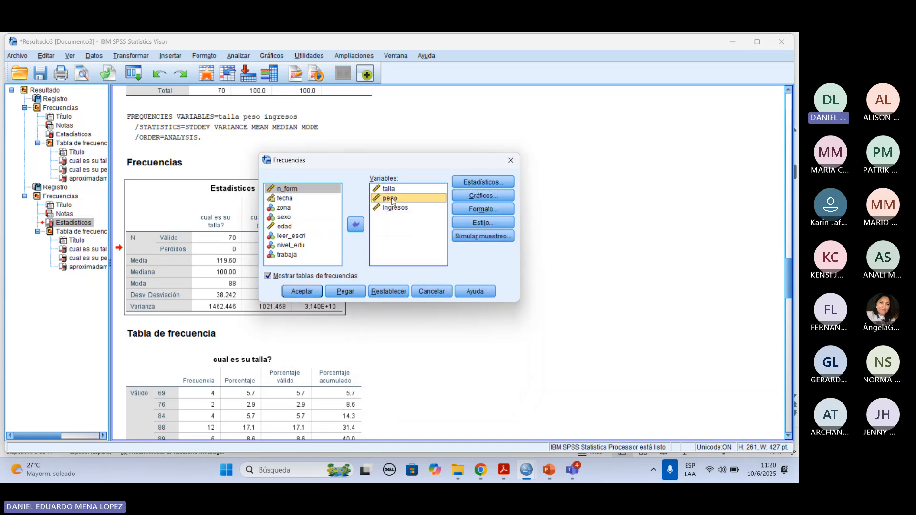
{"action": "key", "text": "ctrl+a"}
{"action": "left_click", "coordinate": [355, 224]}
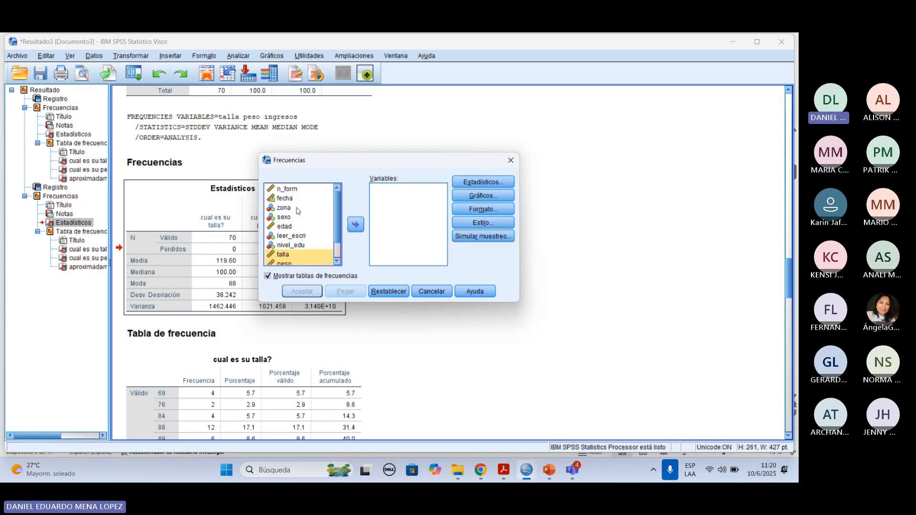
Add the nominal variables zona, sexo and leer_escri to the frequency analysis.
{"action": "double_click", "coordinate": [295, 209]}
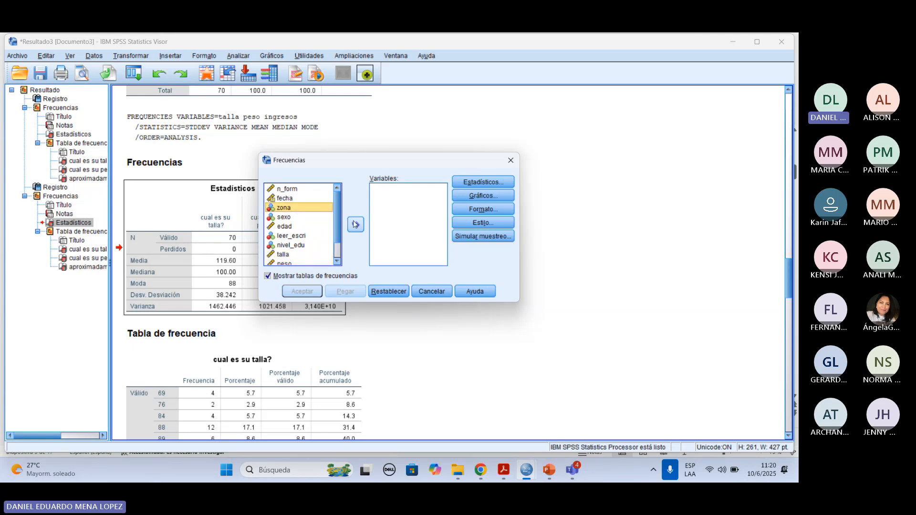
{"action": "left_click", "coordinate": [293, 209]}
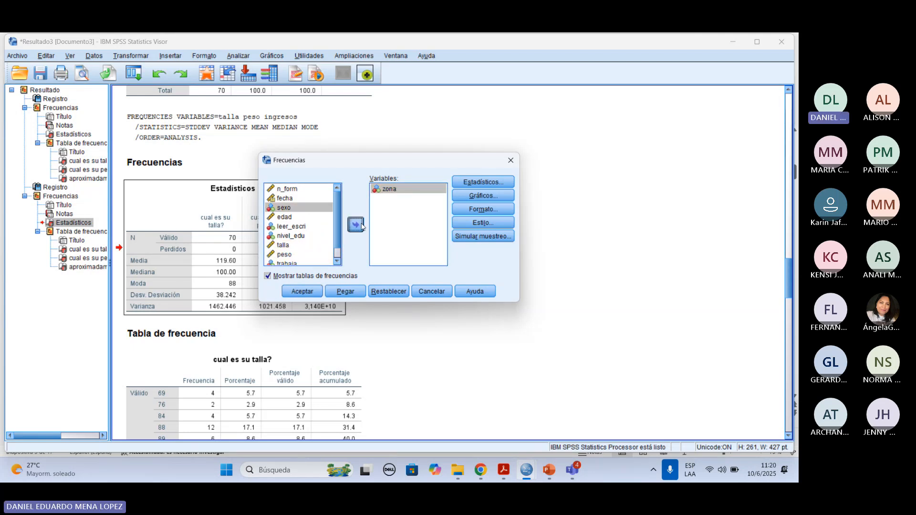
{"action": "left_click", "coordinate": [357, 225]}
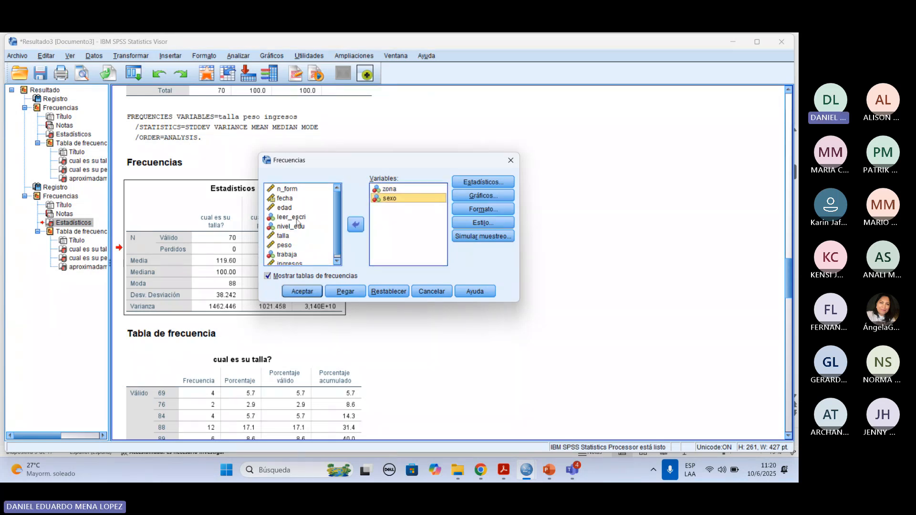
{"action": "left_click", "coordinate": [356, 226]}
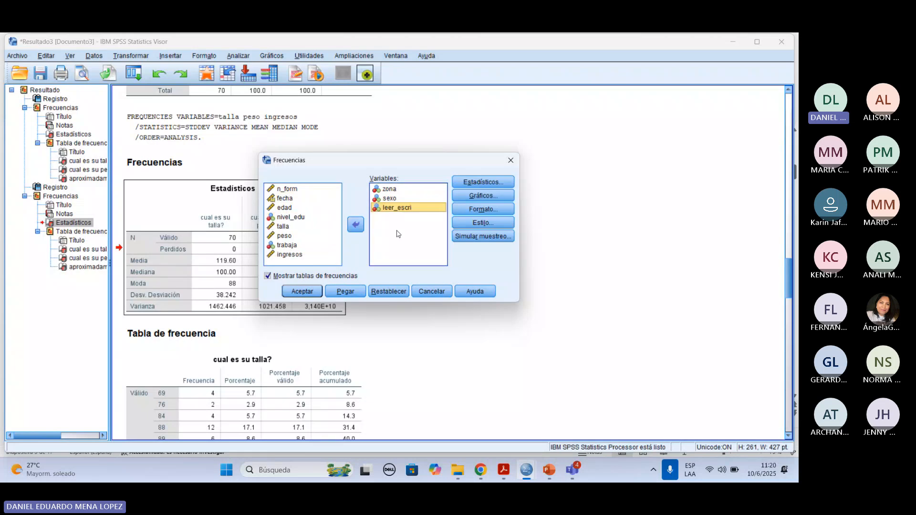
{"action": "left_click", "coordinate": [490, 195]}
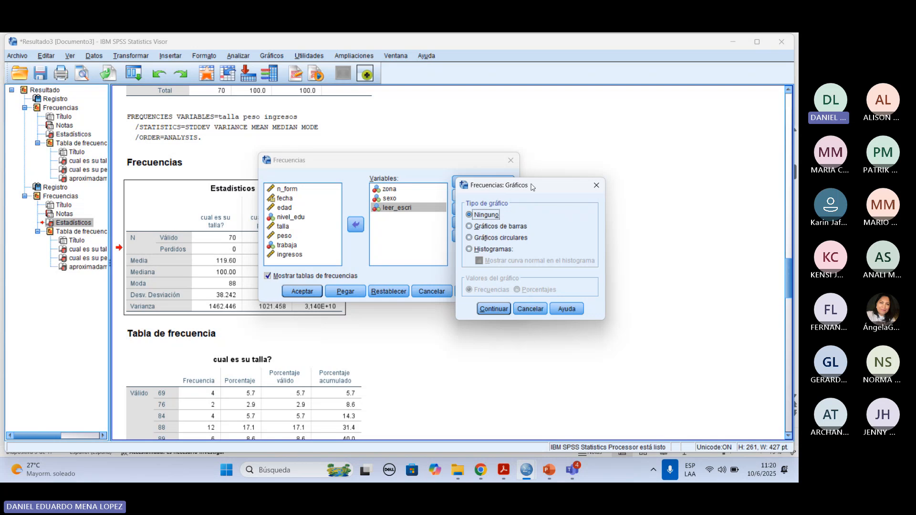
{"action": "left_click_drag", "start_coordinate": [549, 189], "coordinate": [708, 196]}
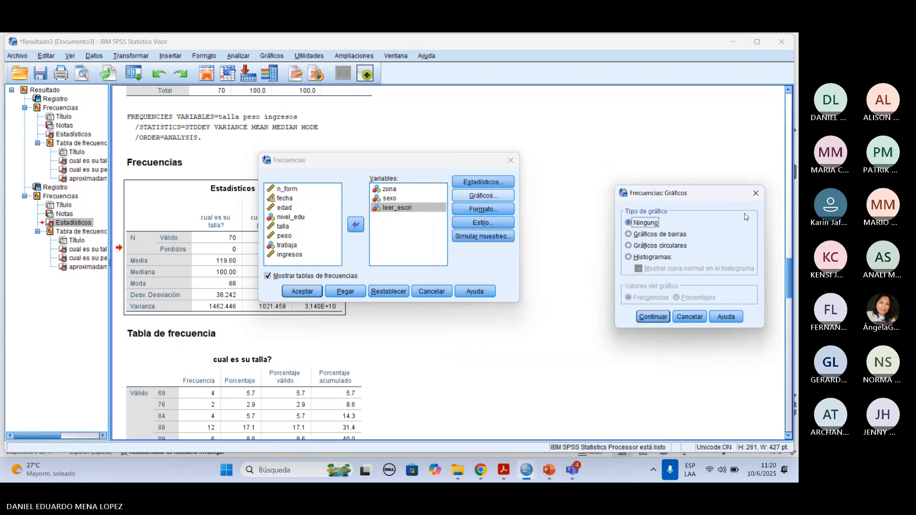
{"action": "left_click", "coordinate": [756, 194]}
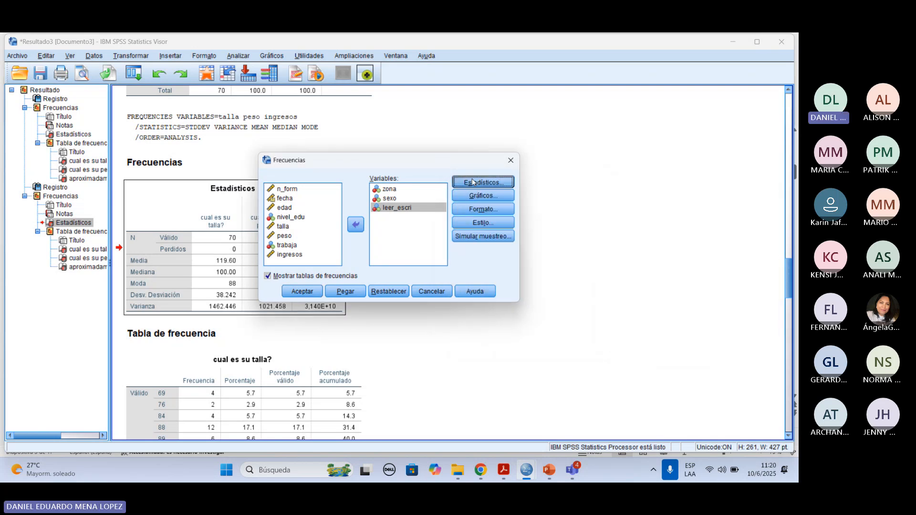
Clear the mean, median, mode, standard deviation and variance from the statistics of the frequency analysis.
{"action": "left_click", "coordinate": [471, 179]}
{"action": "left_click", "coordinate": [417, 261]}
{"action": "left_click", "coordinate": [418, 271]}
{"action": "left_click", "coordinate": [418, 283]}
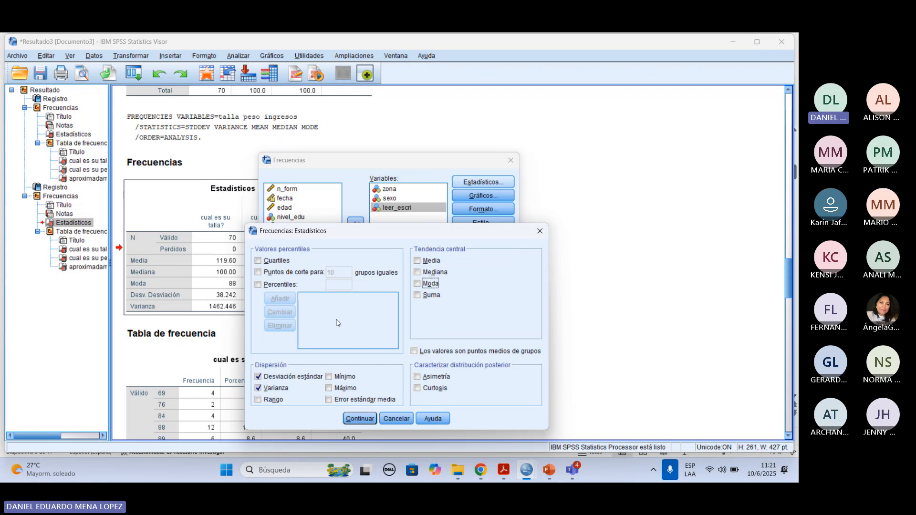
{"action": "left_click", "coordinate": [258, 376]}
{"action": "left_click", "coordinate": [259, 388]}
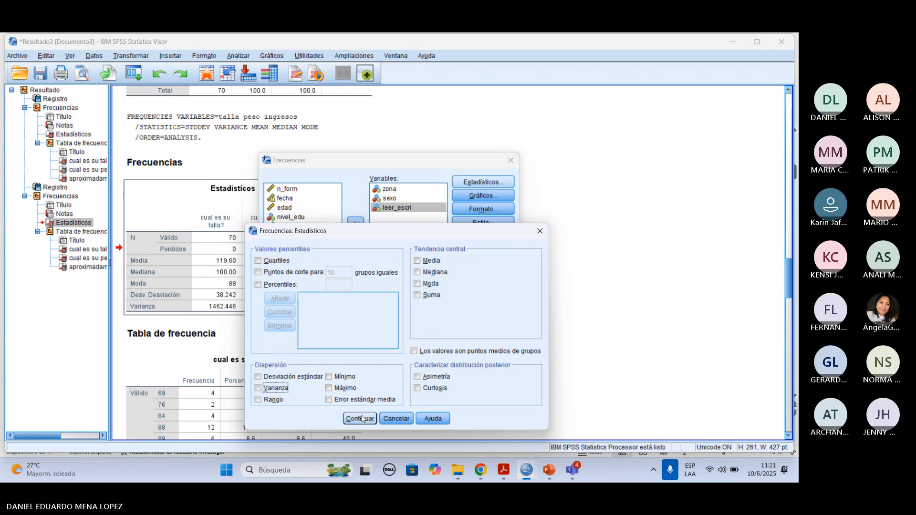
{"action": "left_click", "coordinate": [359, 419]}
Choose bar charts with percentages as chart values and run the frequency analysis.
{"action": "left_click", "coordinate": [491, 195]}
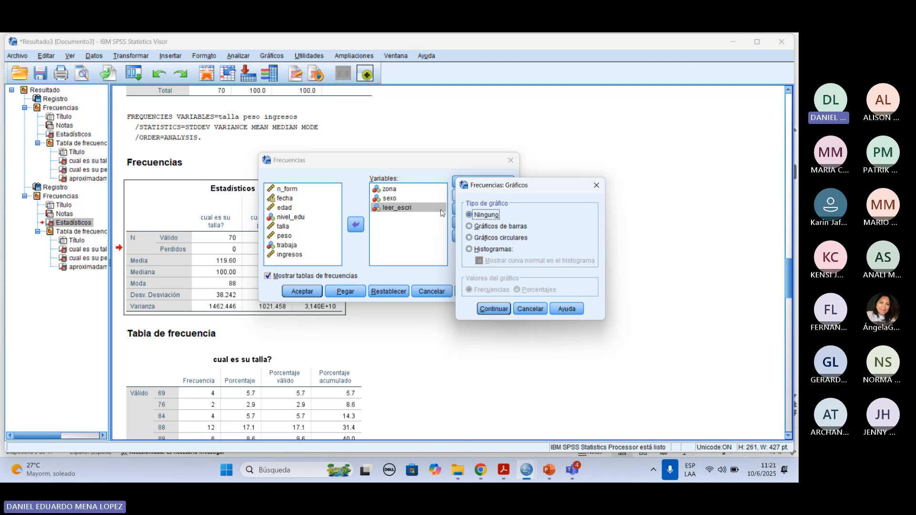
{"action": "left_click", "coordinate": [470, 227]}
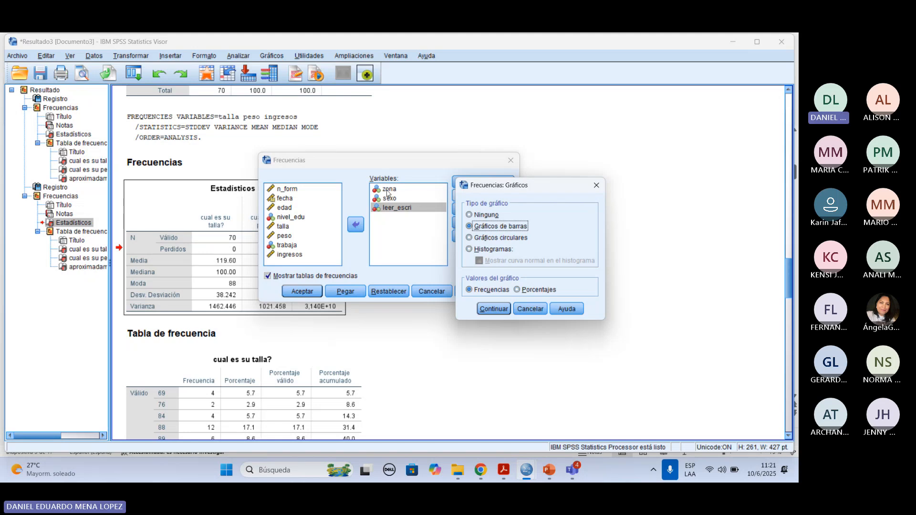
{"action": "left_click", "coordinate": [517, 291]}
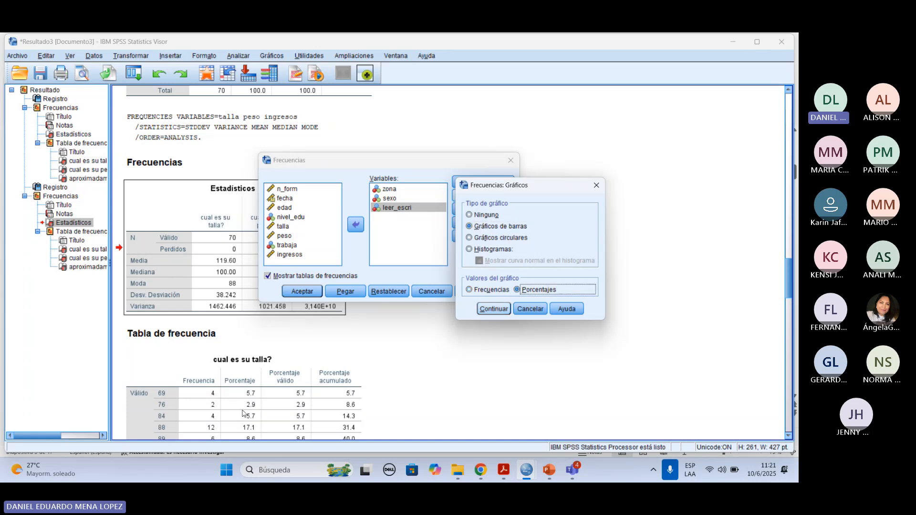
{"action": "left_click", "coordinate": [483, 310]}
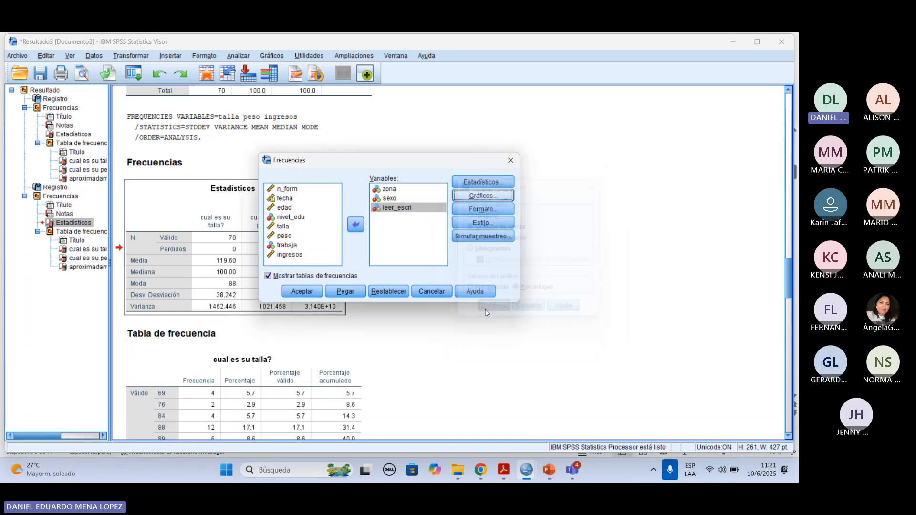
{"action": "left_click", "coordinate": [303, 292]}
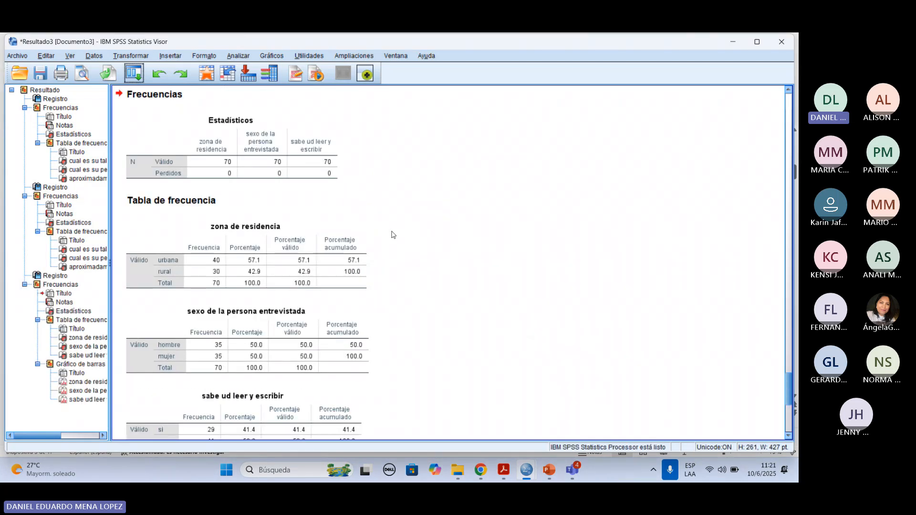
Examine the frequency tables and bar charts for zona de residencia, sexo de la persona entrevistada and sabe ud leer y escribir.
{"action": "scroll", "coordinate": [384, 241], "scroll_direction": "down", "scroll_amount": 5}
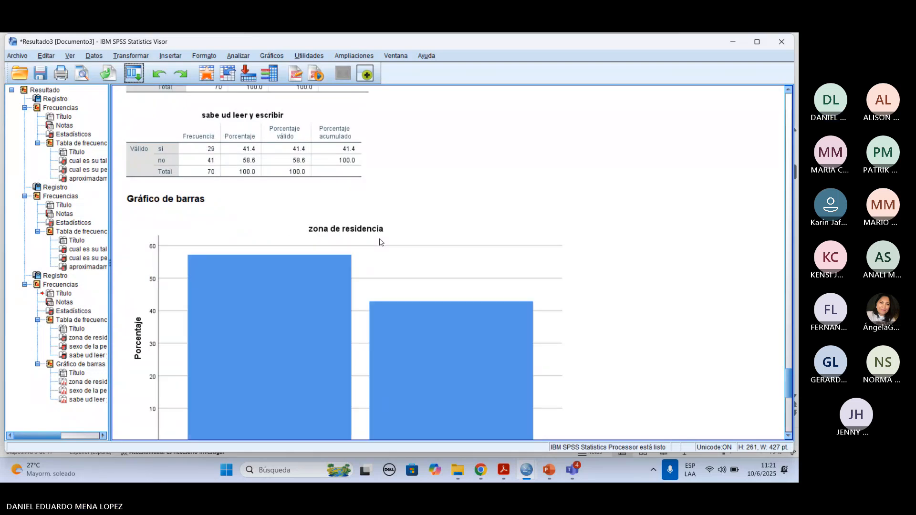
{"action": "scroll", "coordinate": [382, 241], "scroll_direction": "down", "scroll_amount": 10}
{"action": "scroll", "coordinate": [403, 239], "scroll_direction": "up", "scroll_amount": 6}
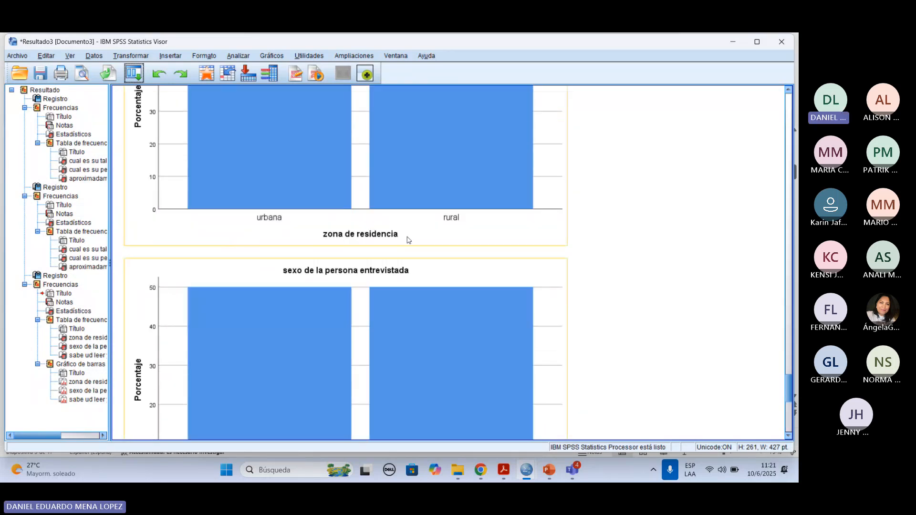
{"action": "scroll", "coordinate": [408, 240], "scroll_direction": "up", "scroll_amount": 6}
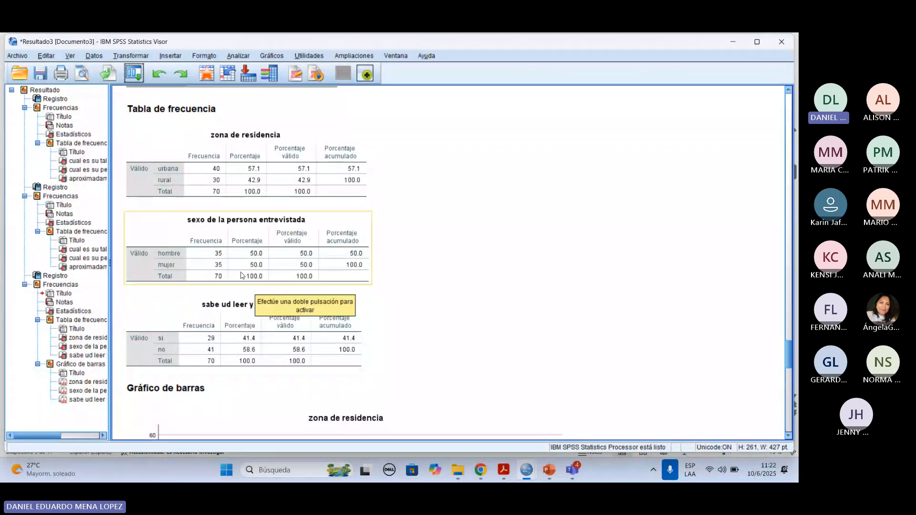
{"action": "scroll", "coordinate": [241, 275], "scroll_direction": "down", "scroll_amount": 6}
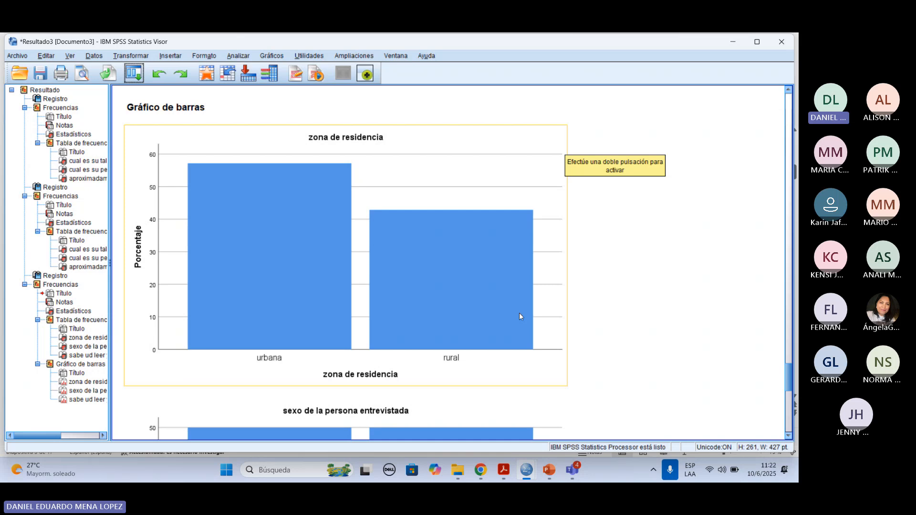
Compare the zona, sexo and leer_escri bar charts with their frequency tables in the output.
{"action": "scroll", "coordinate": [519, 313], "scroll_direction": "down", "scroll_amount": 5}
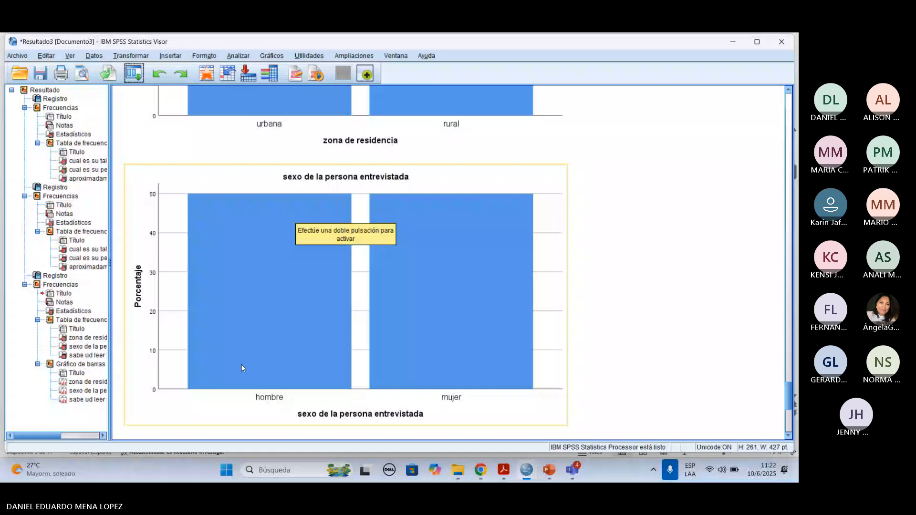
{"action": "scroll", "coordinate": [422, 330], "scroll_direction": "down", "scroll_amount": 3}
{"action": "scroll", "coordinate": [421, 189], "scroll_direction": "up", "scroll_amount": 2}
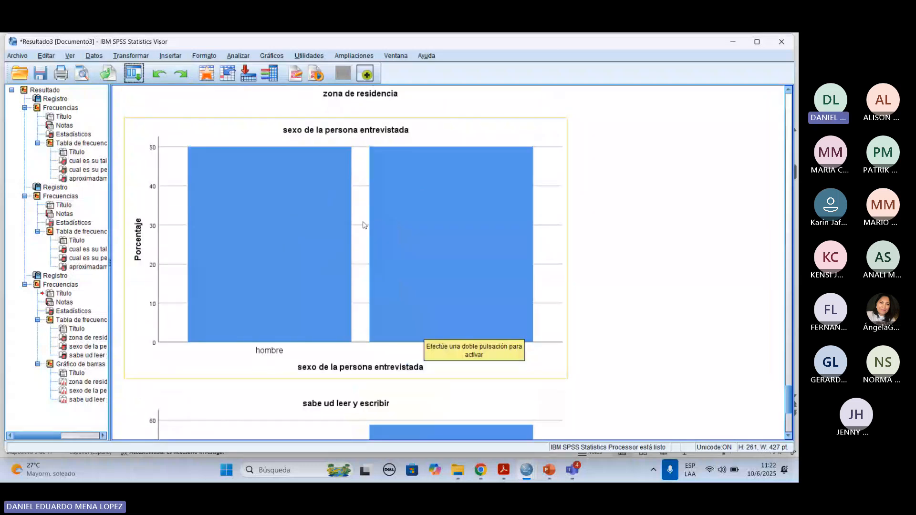
{"action": "scroll", "coordinate": [364, 225], "scroll_direction": "up", "scroll_amount": 10}
{"action": "scroll", "coordinate": [225, 187], "scroll_direction": "up", "scroll_amount": 1}
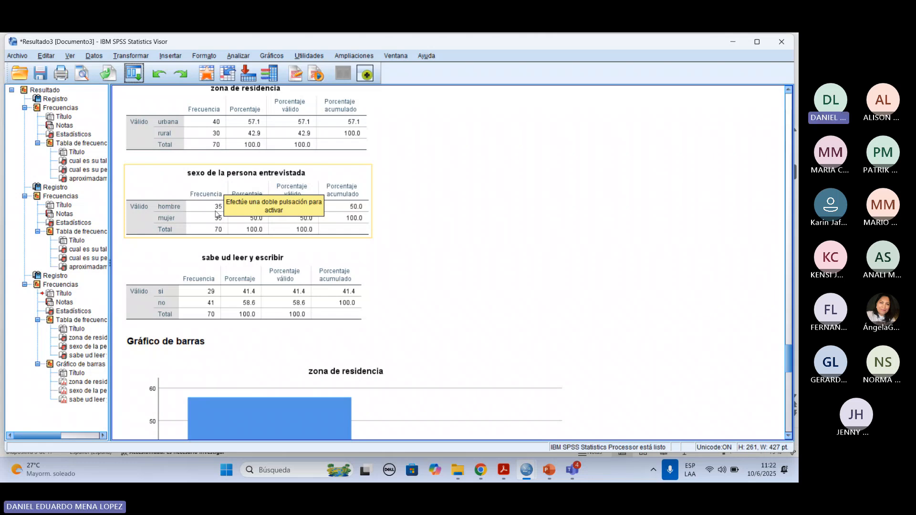
{"action": "scroll", "coordinate": [373, 180], "scroll_direction": "down", "scroll_amount": 15}
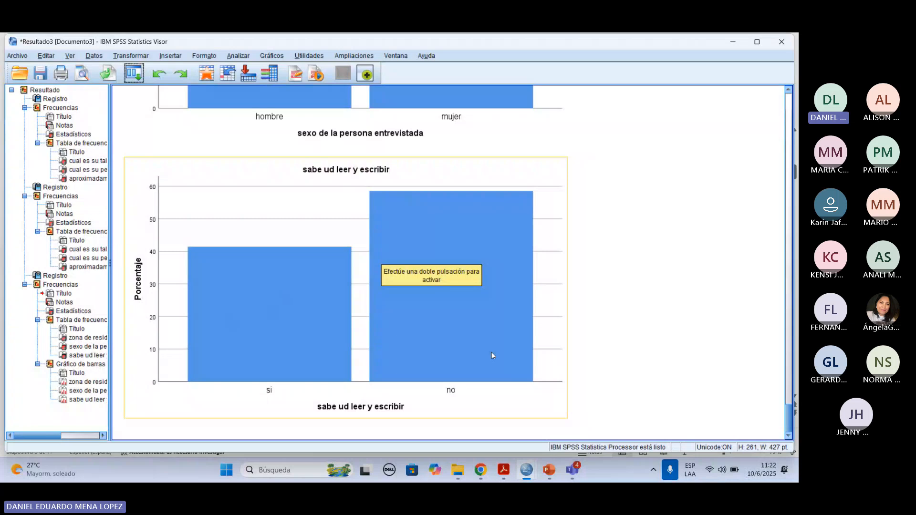
{"action": "scroll", "coordinate": [453, 234], "scroll_direction": "up", "scroll_amount": 5}
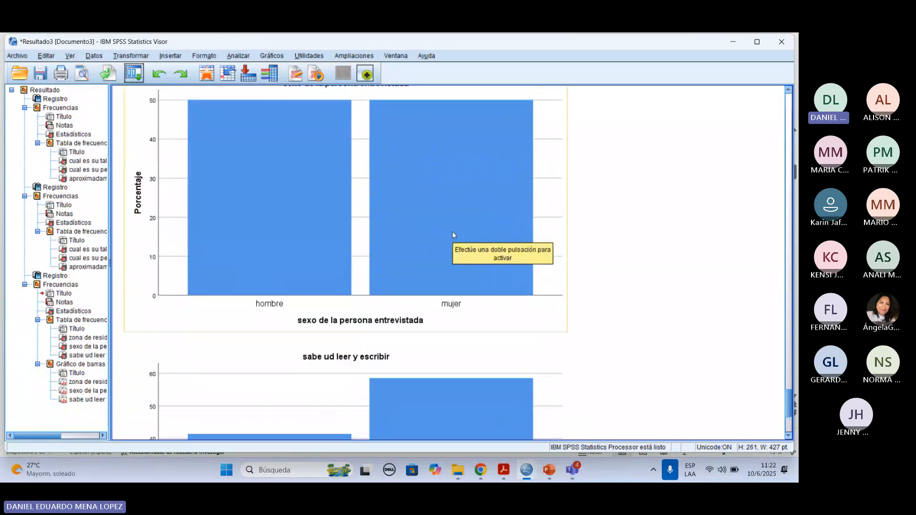
{"action": "scroll", "coordinate": [453, 234], "scroll_direction": "up", "scroll_amount": 9}
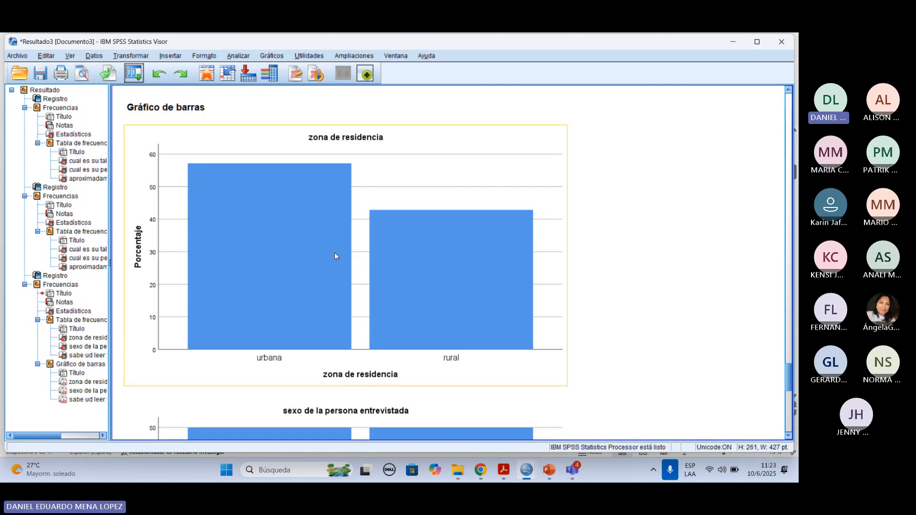
Open the zona de residencia bar chart for editing.
{"action": "left_click", "coordinate": [288, 218]}
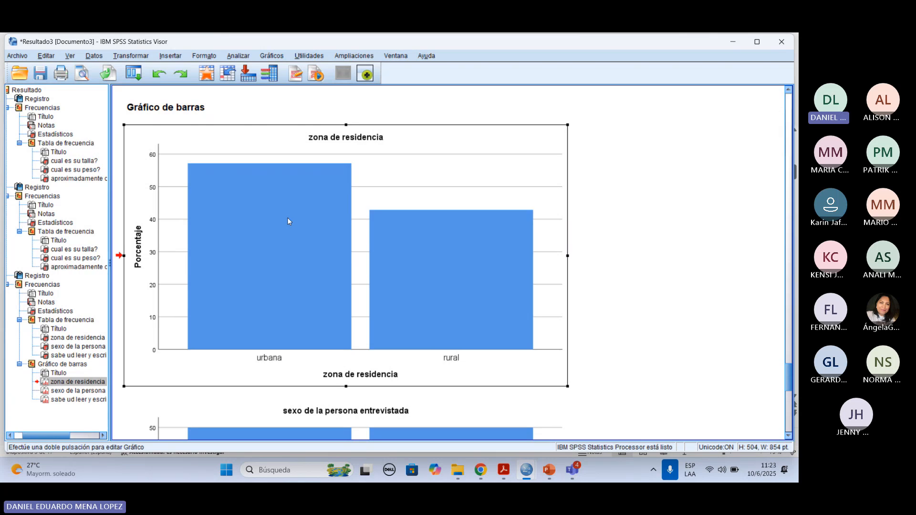
{"action": "double_click", "coordinate": [288, 218]}
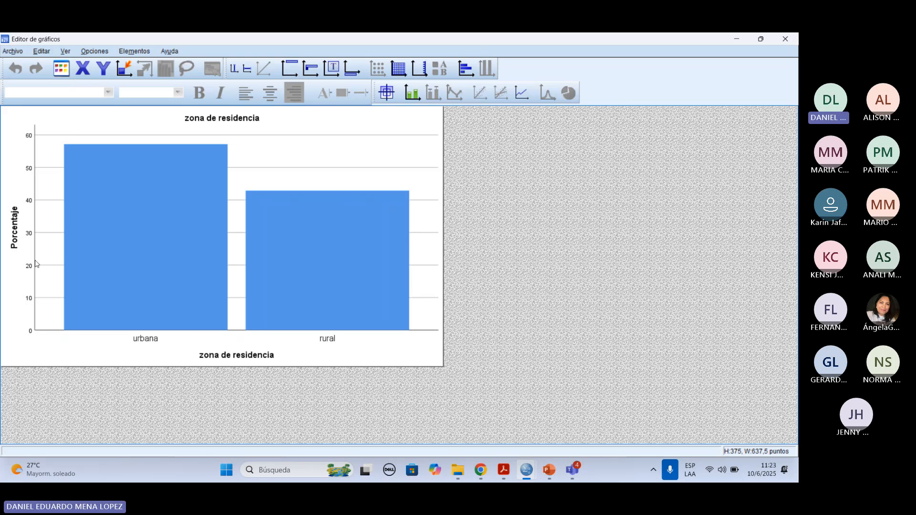
{"action": "left_click", "coordinate": [13, 51]}
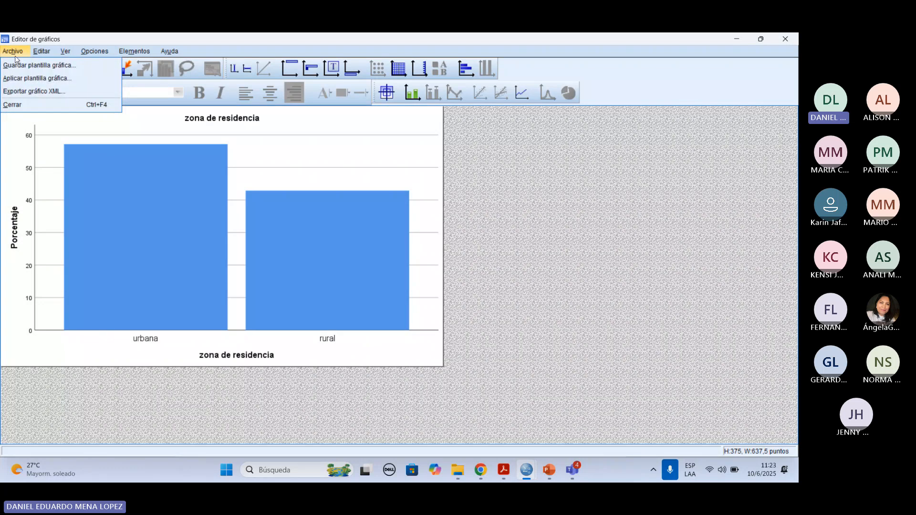
{"action": "mouse_move", "coordinate": [65, 51]}
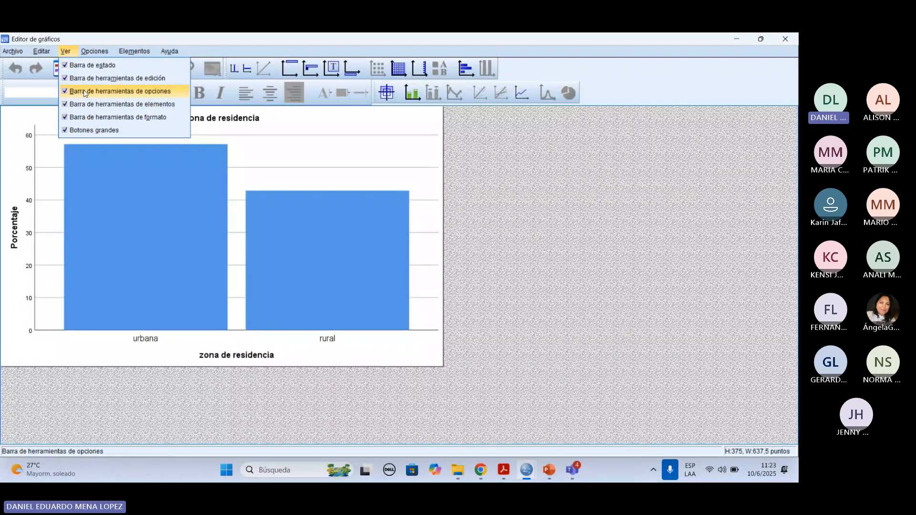
{"action": "mouse_move", "coordinate": [95, 52]}
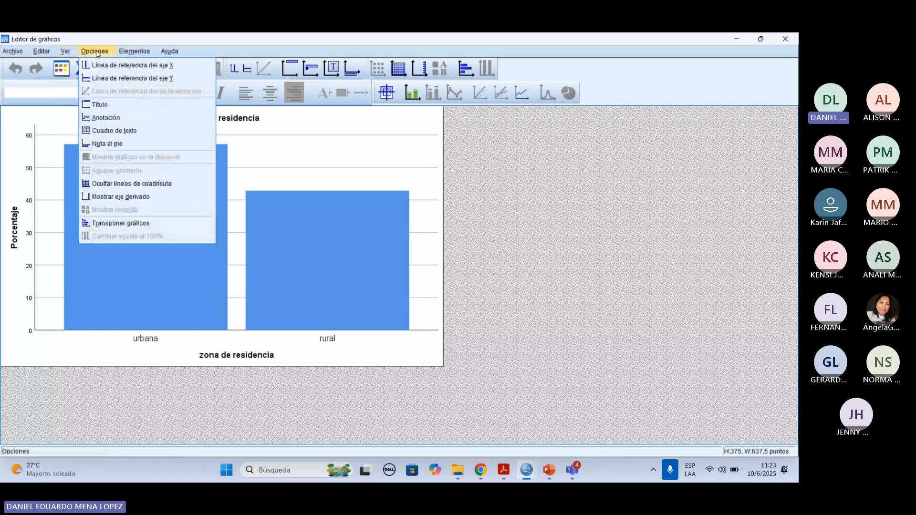
{"action": "left_click", "coordinate": [95, 51]}
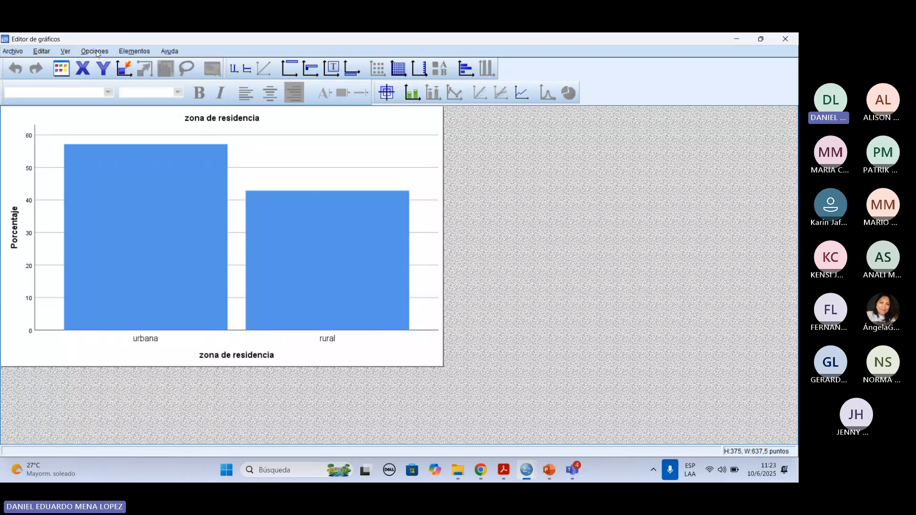
{"action": "left_click", "coordinate": [95, 52]}
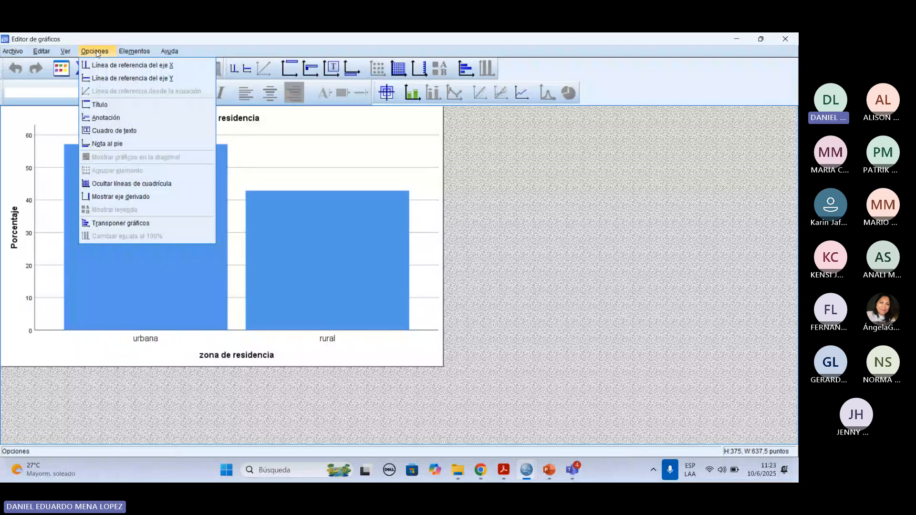
{"action": "left_click", "coordinate": [284, 167]}
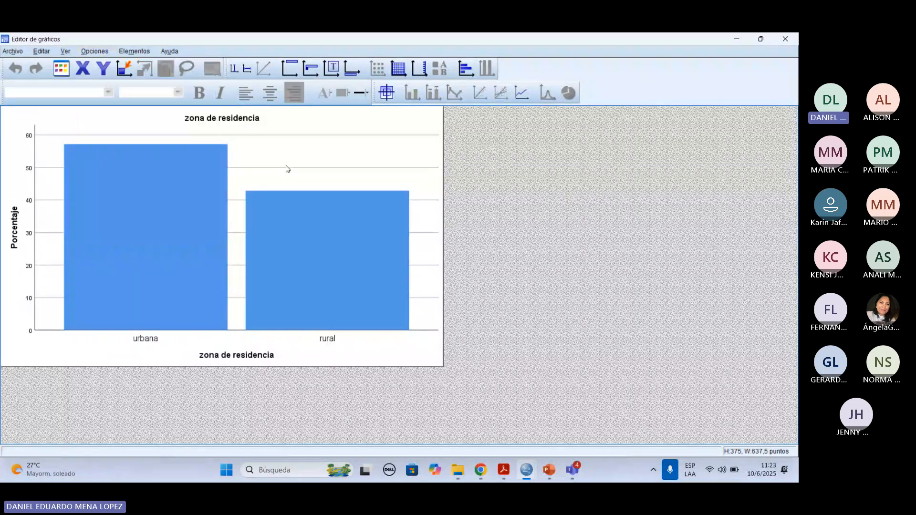
{"action": "left_click", "coordinate": [288, 168]}
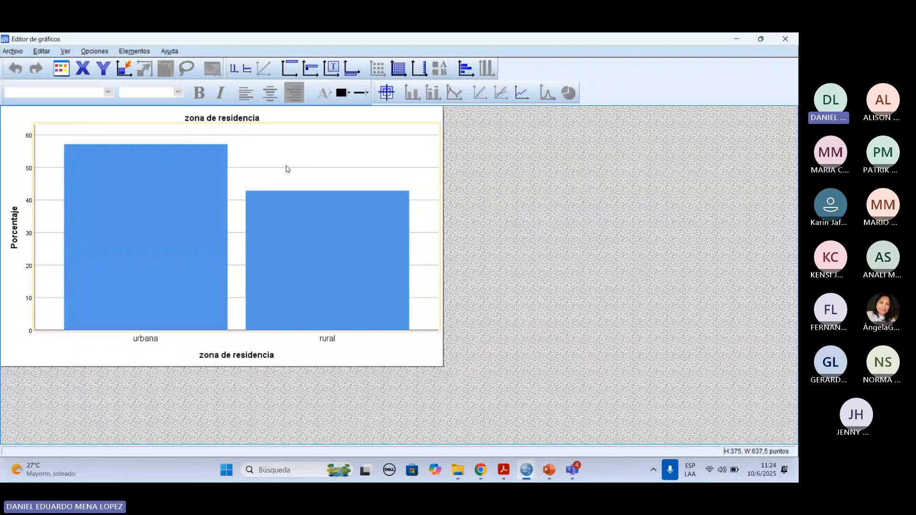
Show percentage data labels on both bars of the zona de residencia chart.
{"action": "left_click", "coordinate": [140, 218]}
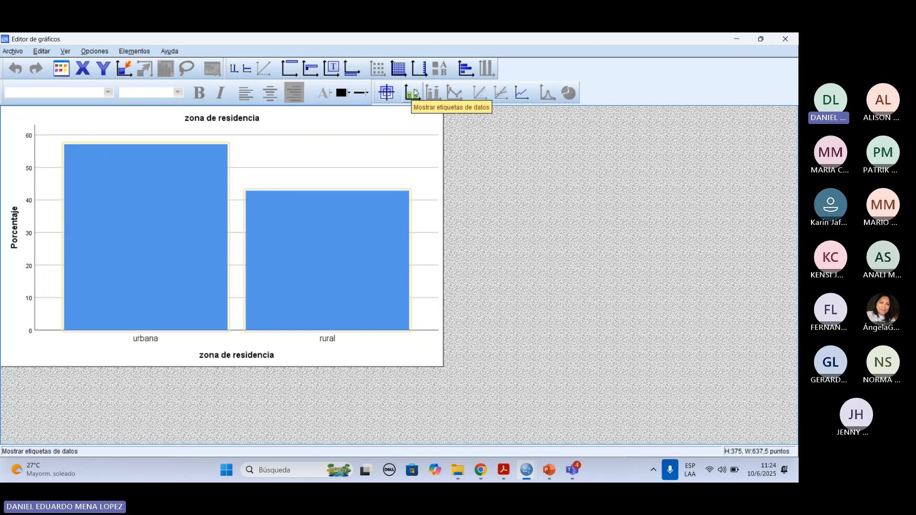
{"action": "left_click", "coordinate": [413, 93]}
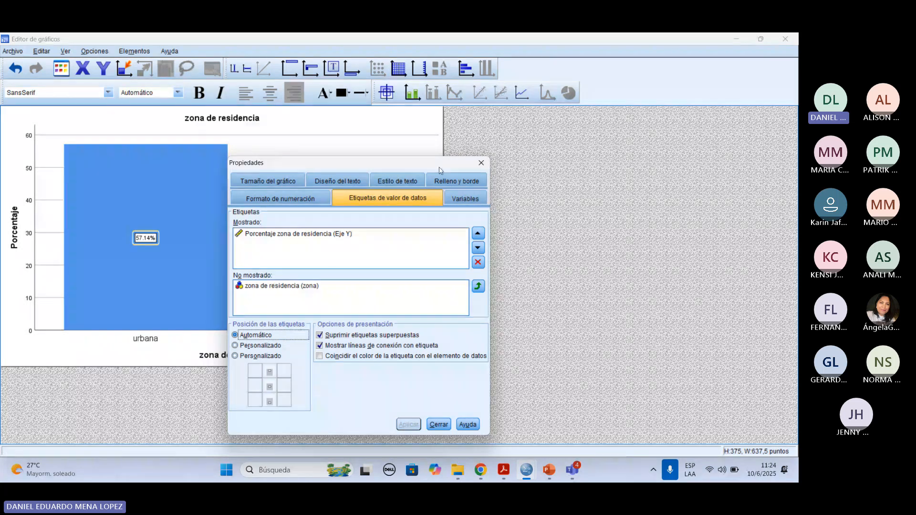
{"action": "left_click", "coordinate": [480, 166]}
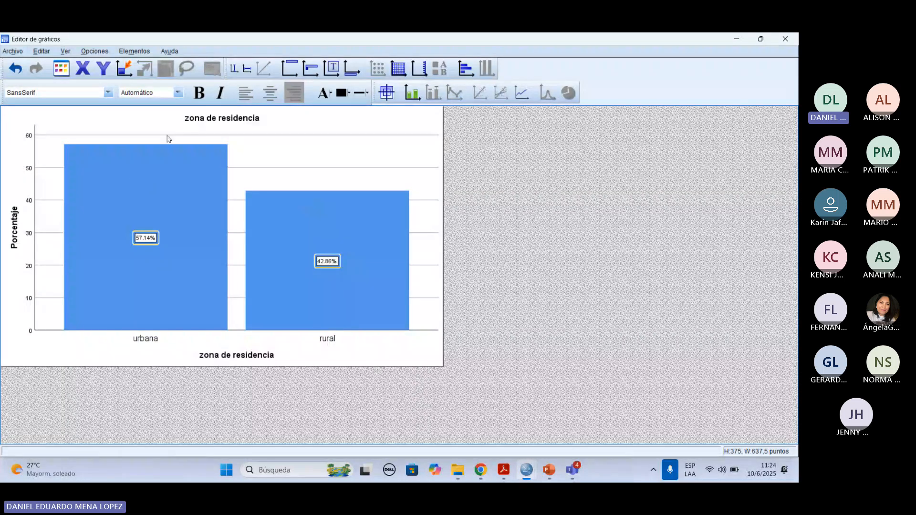
Fill the urbana bar with green and the rural bar with orange, and close the chart editor.
{"action": "left_click", "coordinate": [164, 185]}
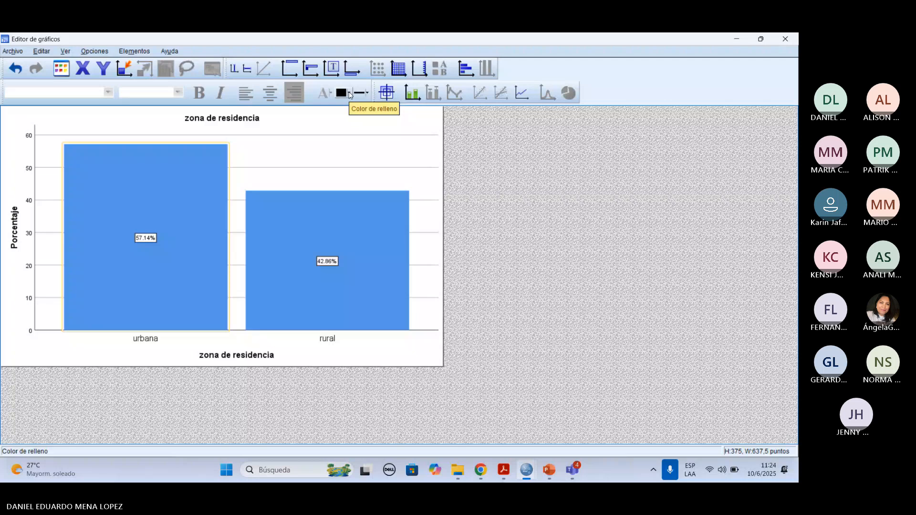
{"action": "left_click", "coordinate": [350, 95]}
{"action": "left_click", "coordinate": [279, 241]}
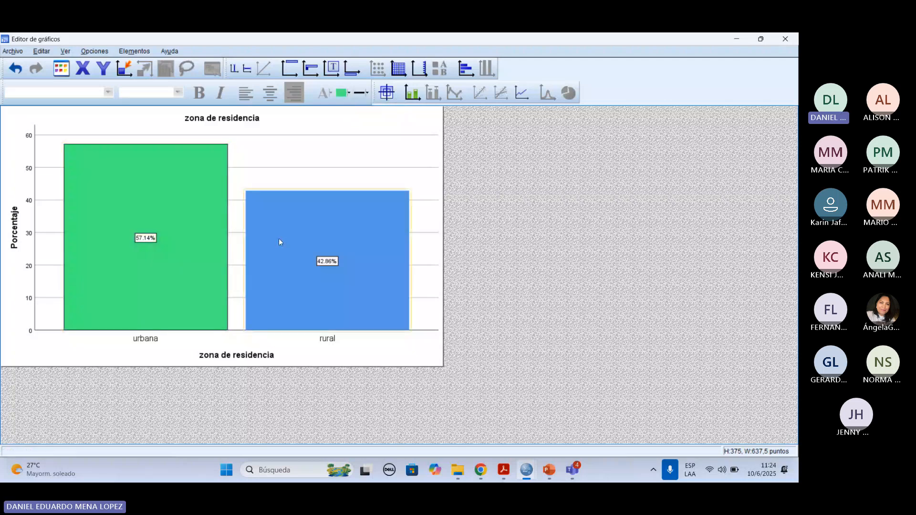
{"action": "left_click", "coordinate": [352, 94]}
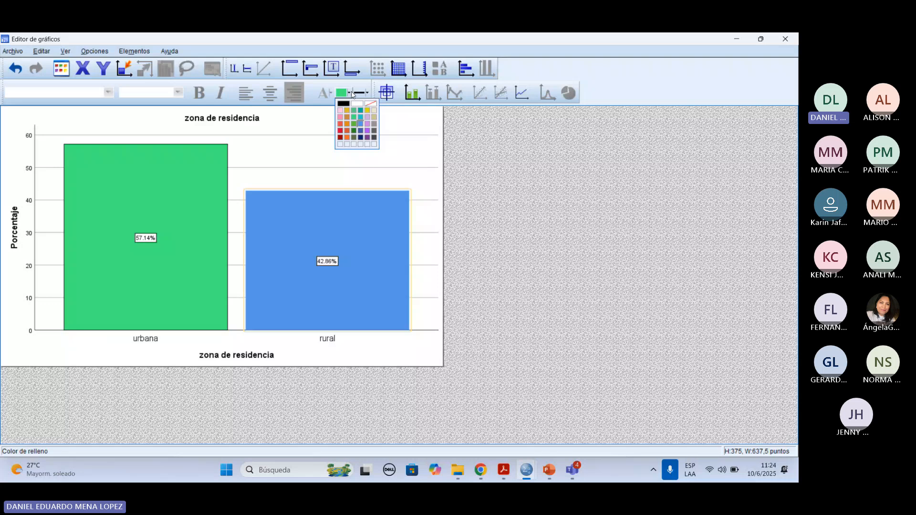
{"action": "left_click", "coordinate": [344, 138]}
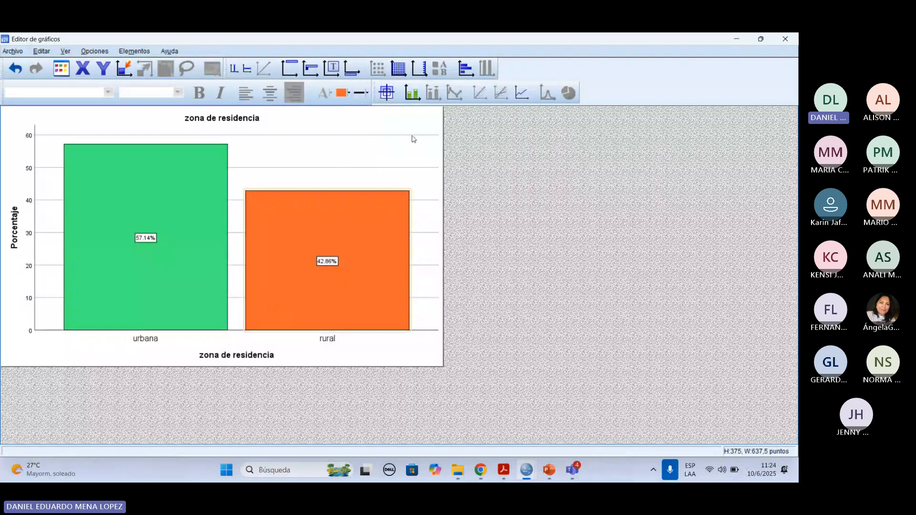
{"action": "left_click", "coordinate": [794, 42]}
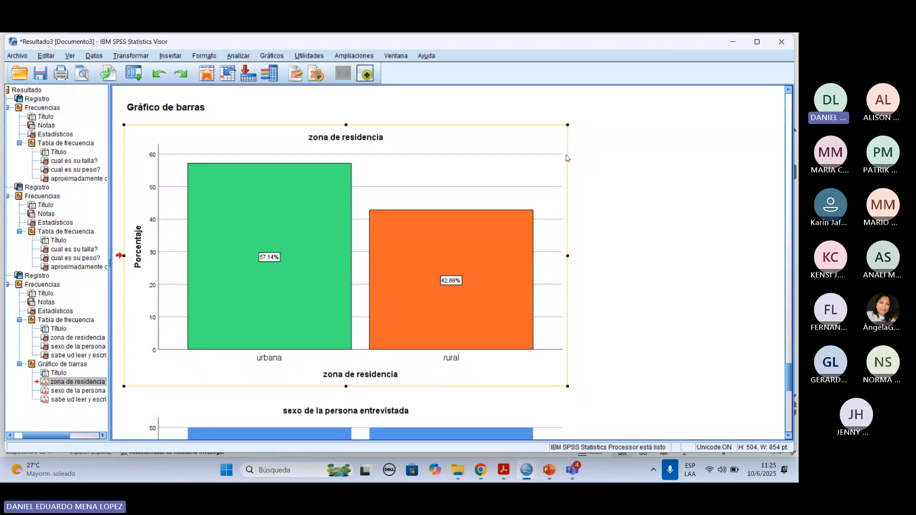
Open Word and create a blank document.
{"action": "left_click", "coordinate": [311, 471]}
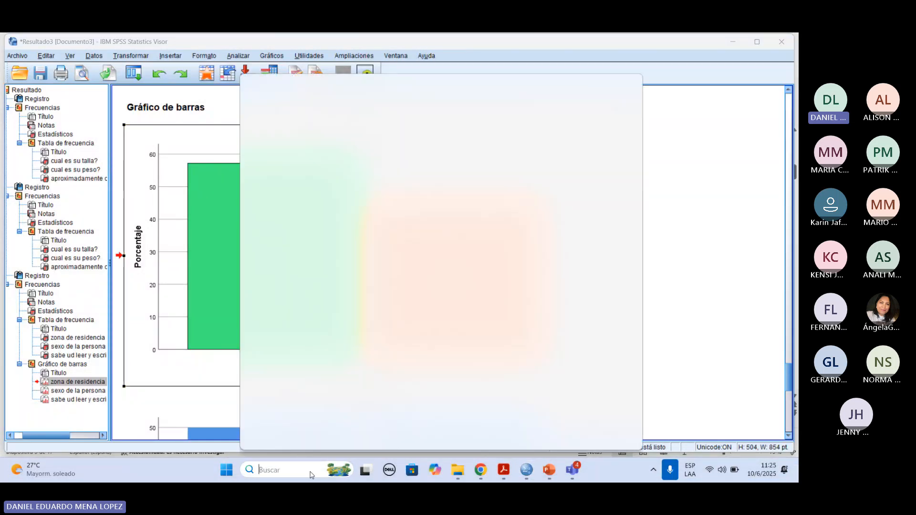
{"action": "type", "text": "word"}
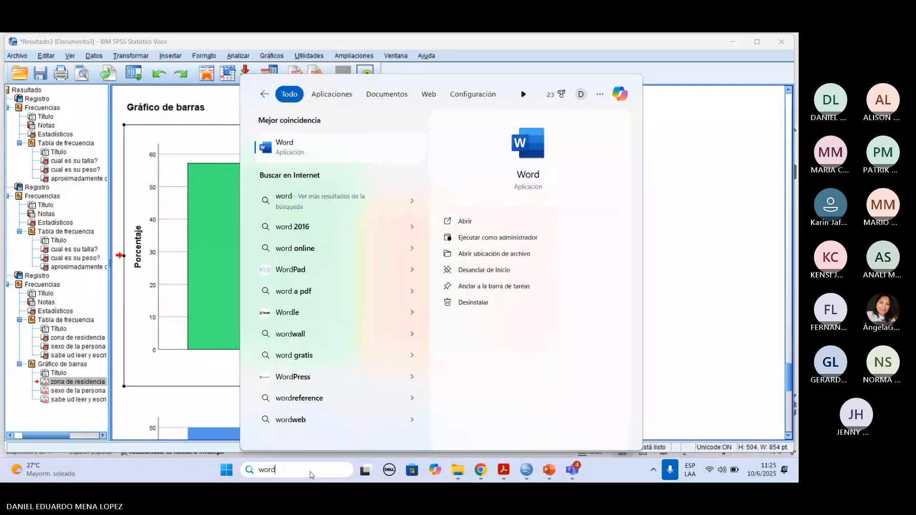
{"action": "key", "text": "Return"}
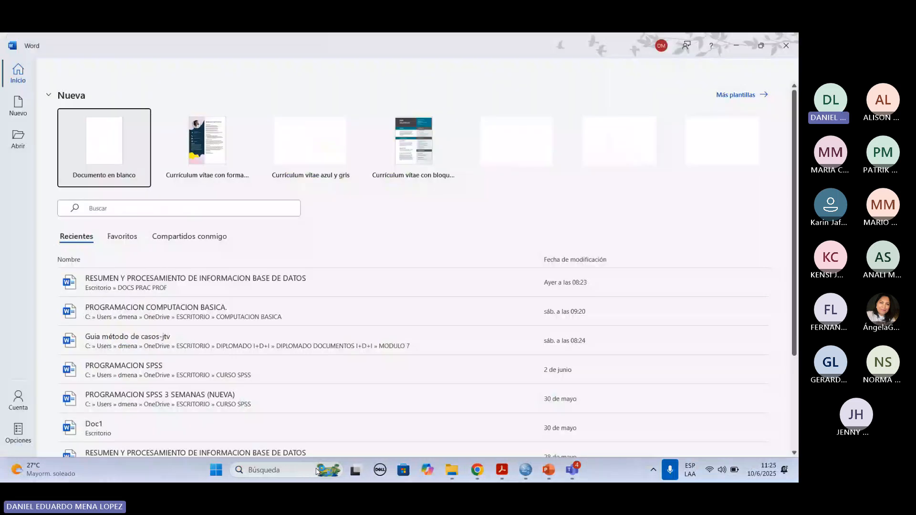
{"action": "left_click", "coordinate": [119, 157]}
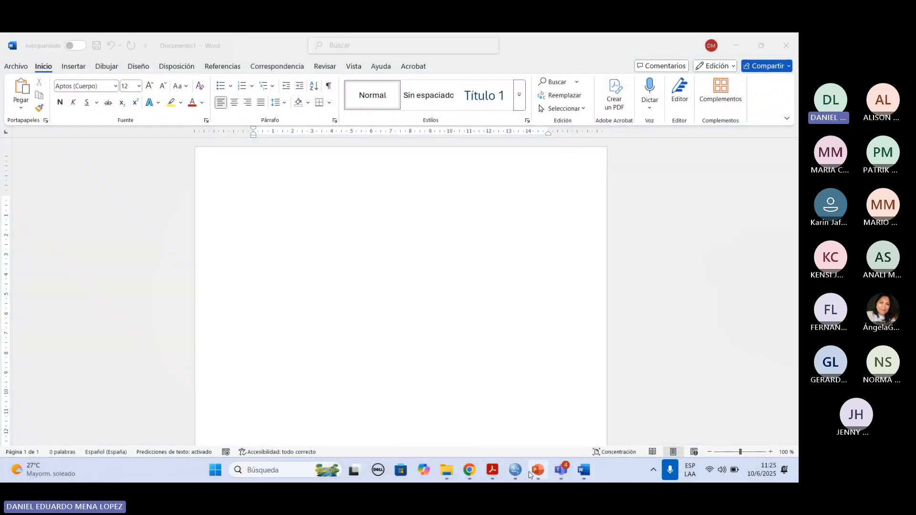
Switch back to the SPSS results and select the zona de residencia frequency table.
{"action": "mouse_move", "coordinate": [521, 478]}
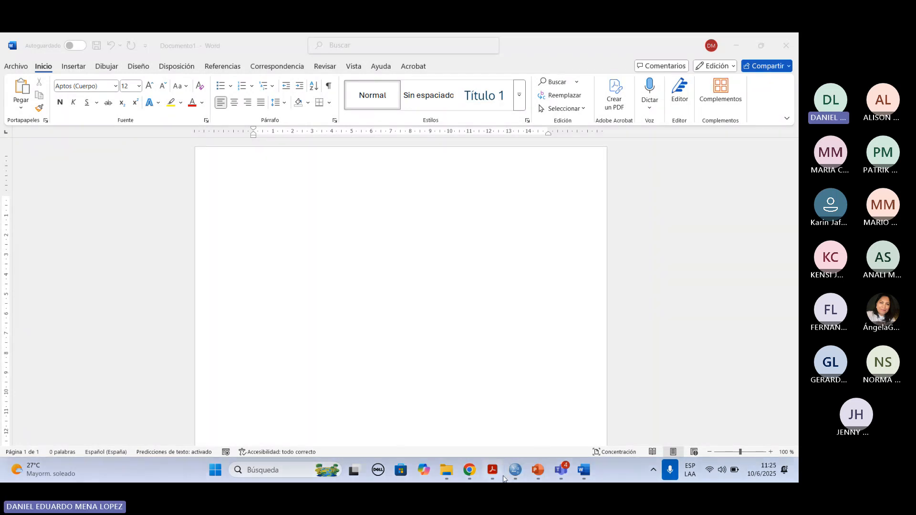
{"action": "left_click", "coordinate": [503, 478]}
{"action": "mouse_move", "coordinate": [518, 474]}
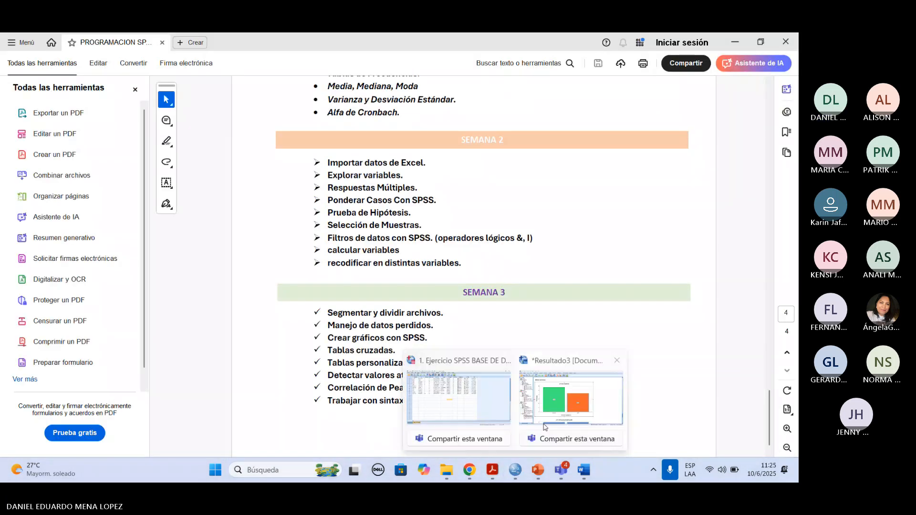
{"action": "left_click", "coordinate": [571, 441]}
{"action": "scroll", "coordinate": [440, 263], "scroll_direction": "up", "scroll_amount": 10}
{"action": "scroll", "coordinate": [442, 266], "scroll_direction": "up", "scroll_amount": 2}
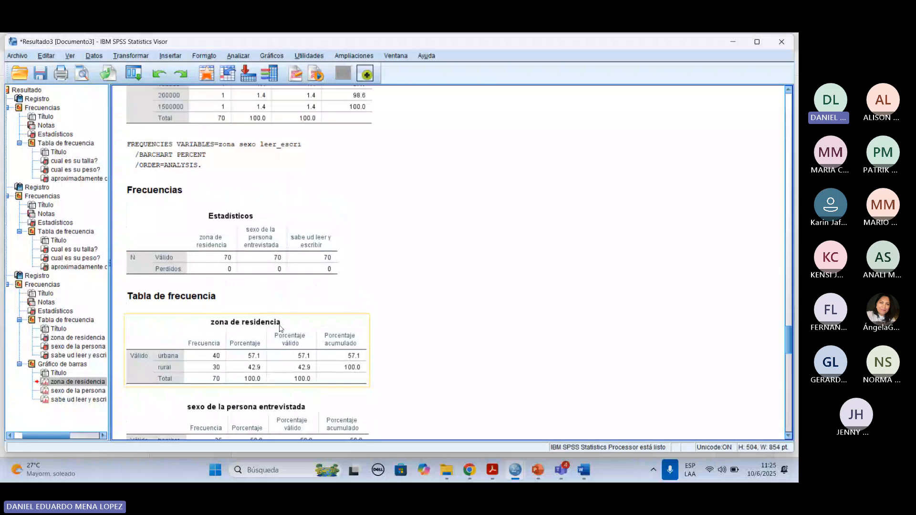
{"action": "scroll", "coordinate": [330, 286], "scroll_direction": "down", "scroll_amount": 10}
{"action": "scroll", "coordinate": [330, 286], "scroll_direction": "up", "scroll_amount": 3}
{"action": "left_click", "coordinate": [288, 228]}
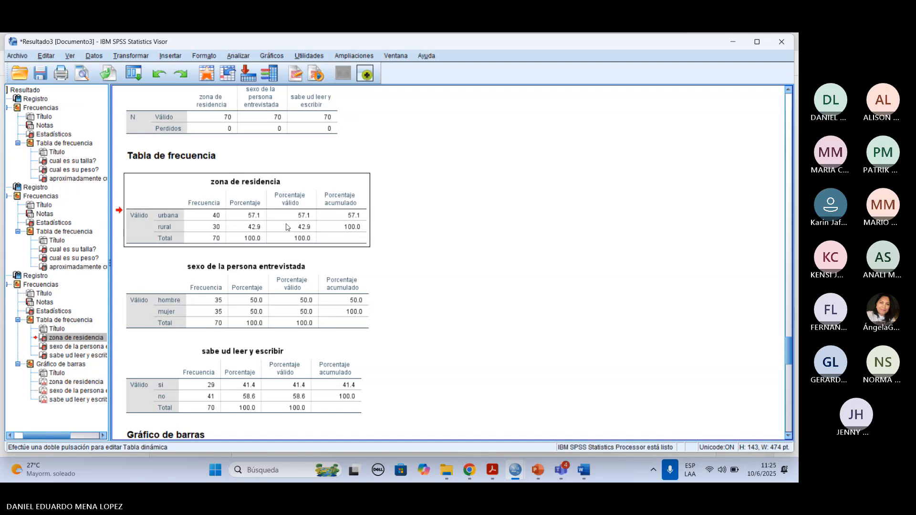
Try to paste the zona de residencia table into the Word document, remove the pasted text and return to the SPSS results.
{"action": "left_click", "coordinate": [583, 470]}
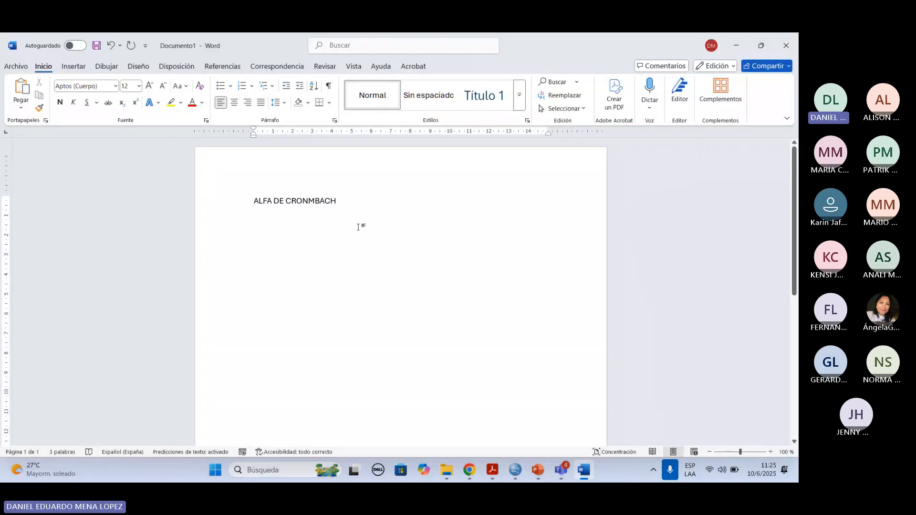
{"action": "left_click_drag", "start_coordinate": [359, 227], "coordinate": [213, 212]}
{"action": "key", "text": "BackSpace"}
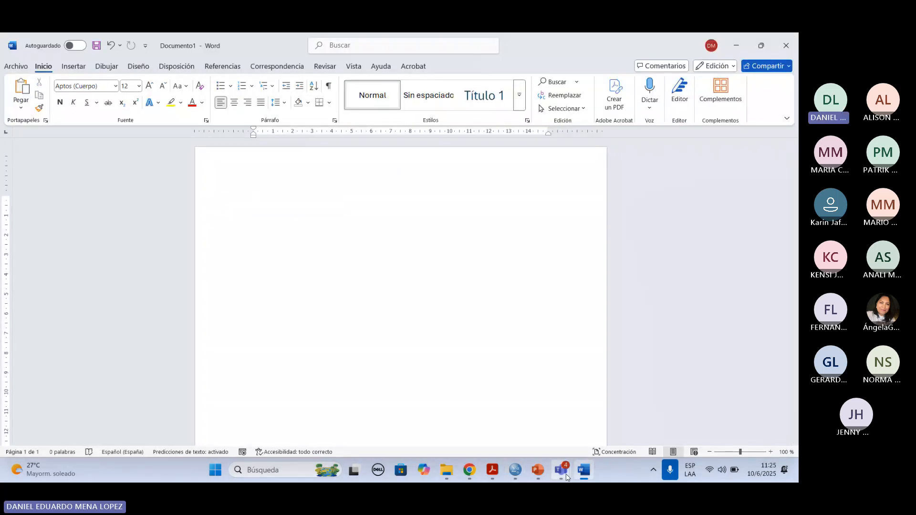
{"action": "mouse_move", "coordinate": [515, 470]}
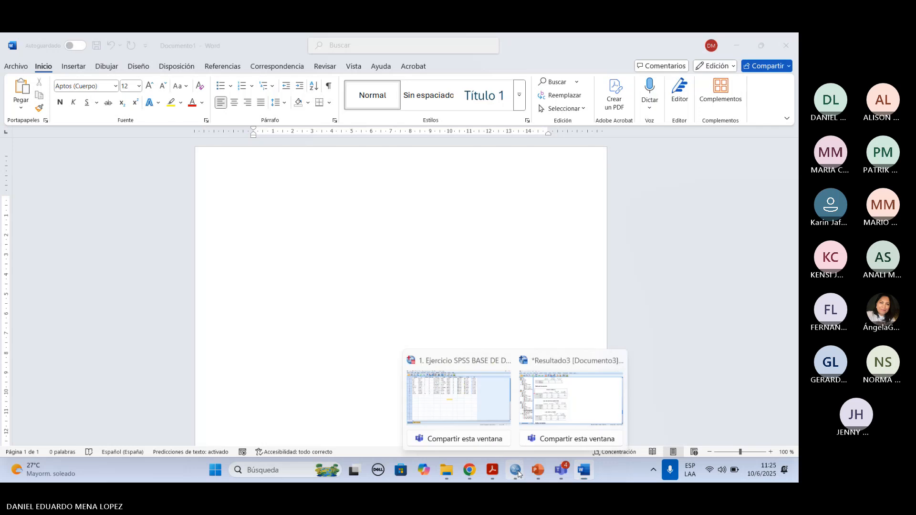
{"action": "left_click", "coordinate": [574, 408]}
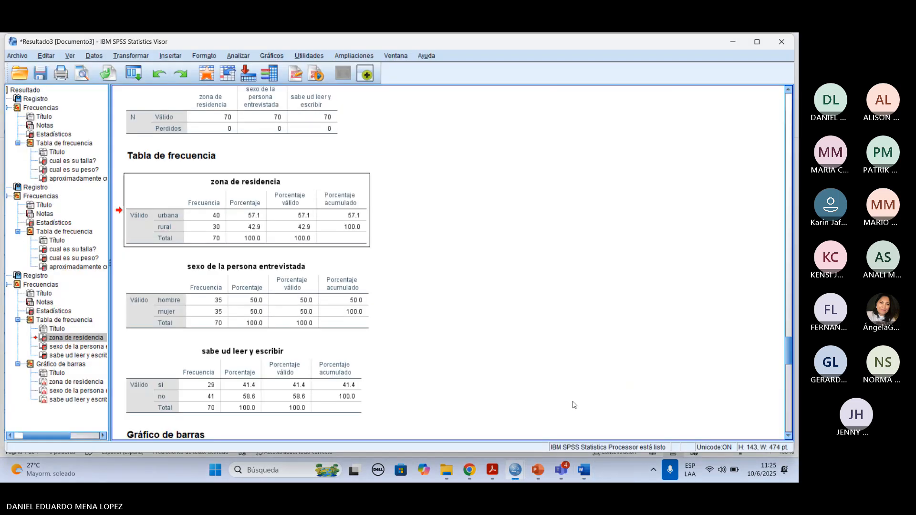
Copy the zona de residencia frequency table from the SPSS results and paste it into the blank Word document, keeping its source formatting.
{"action": "left_click", "coordinate": [581, 471]}
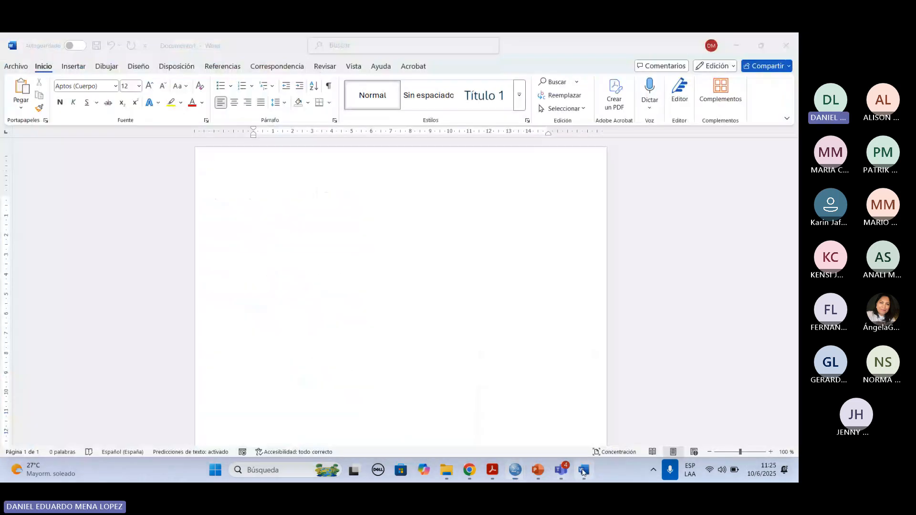
{"action": "left_click", "coordinate": [218, 209]}
{"action": "key", "text": "BackSpace"}
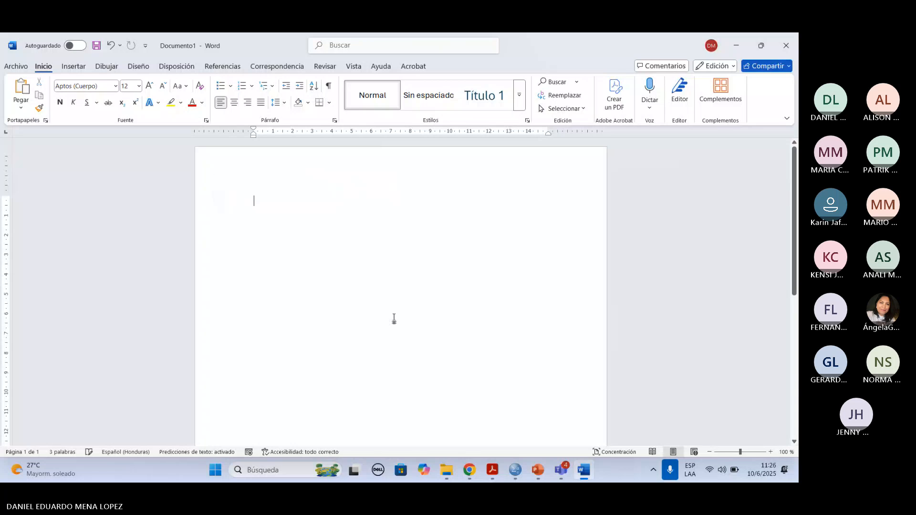
{"action": "mouse_move", "coordinate": [515, 470]}
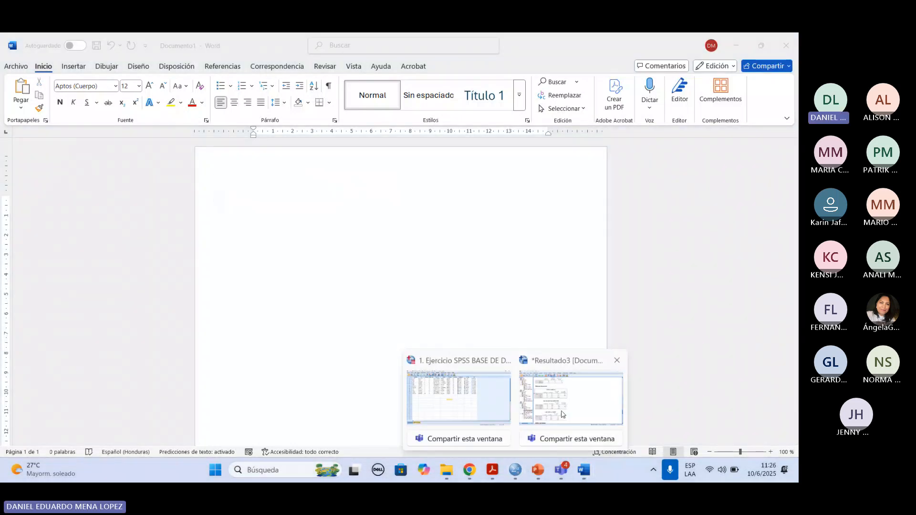
{"action": "left_click", "coordinate": [568, 449]}
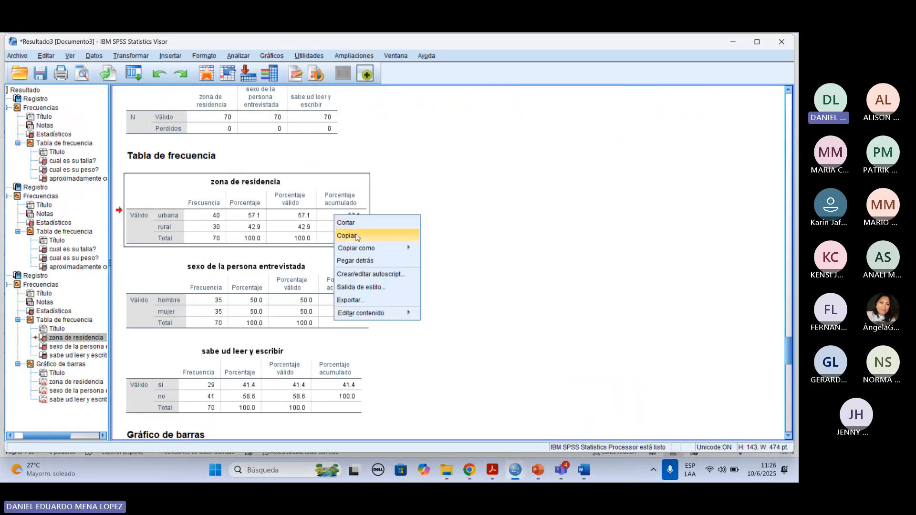
{"action": "left_click", "coordinate": [357, 235]}
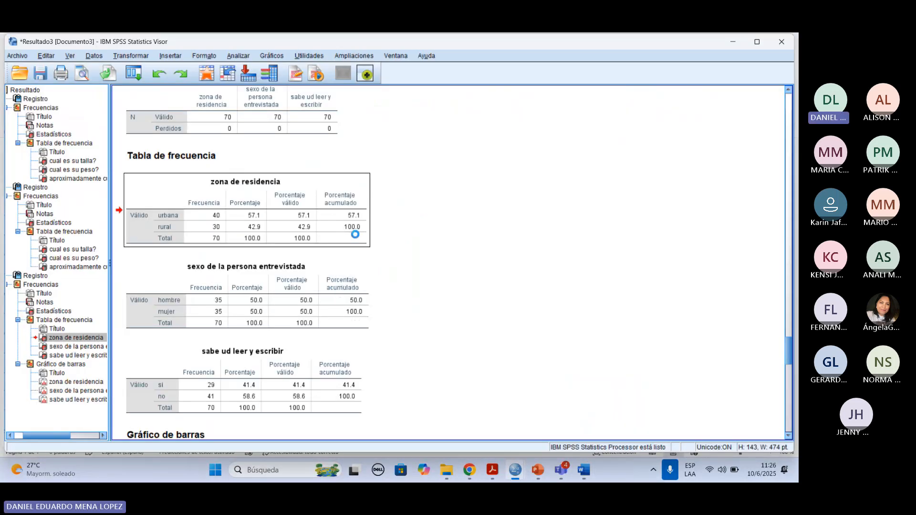
{"action": "left_click", "coordinate": [587, 477]}
{"action": "right_click", "coordinate": [472, 276]}
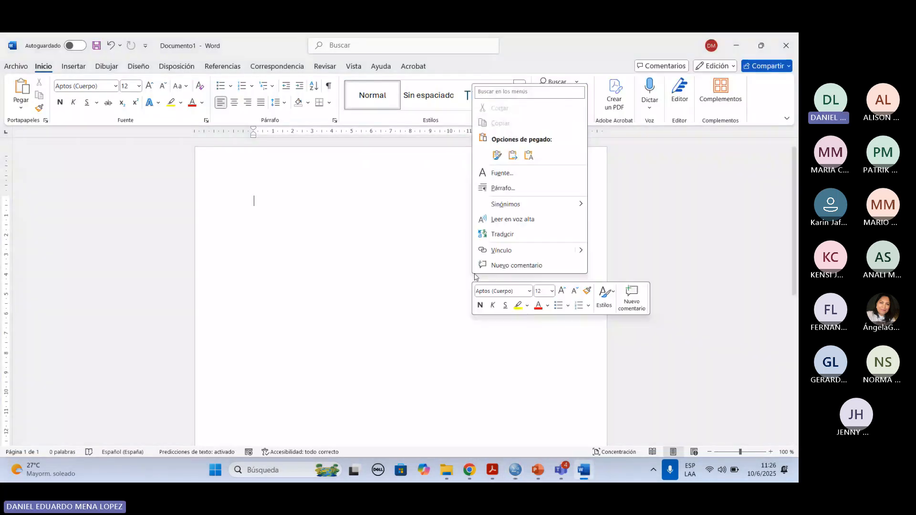
{"action": "left_click", "coordinate": [497, 156]}
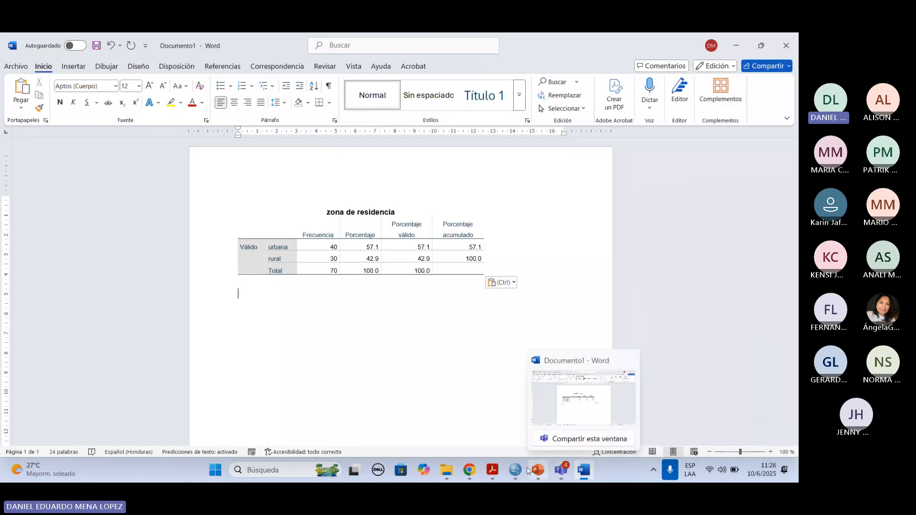
Copy the zona de residencia bar chart from the SPSS results and paste it below the table in Word, keeping its source formatting.
{"action": "mouse_move", "coordinate": [516, 471]}
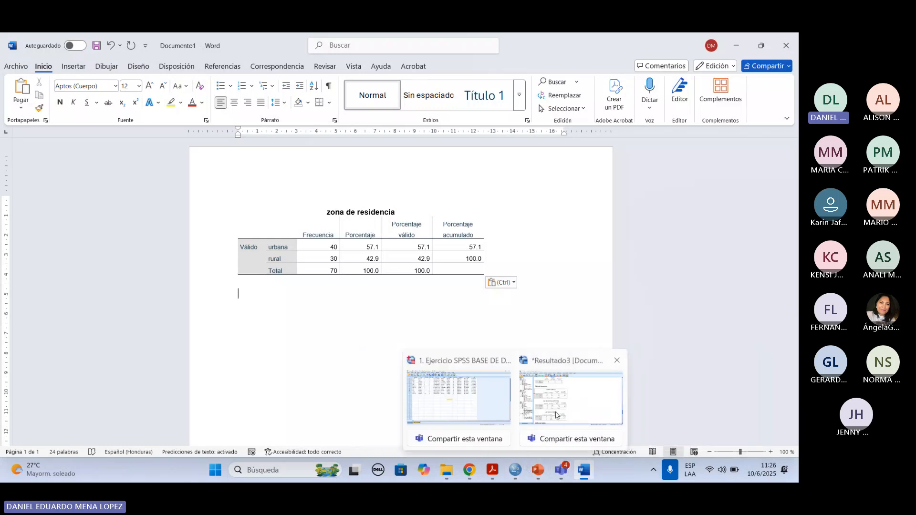
{"action": "left_click", "coordinate": [556, 415]}
{"action": "scroll", "coordinate": [408, 288], "scroll_direction": "down", "scroll_amount": 6}
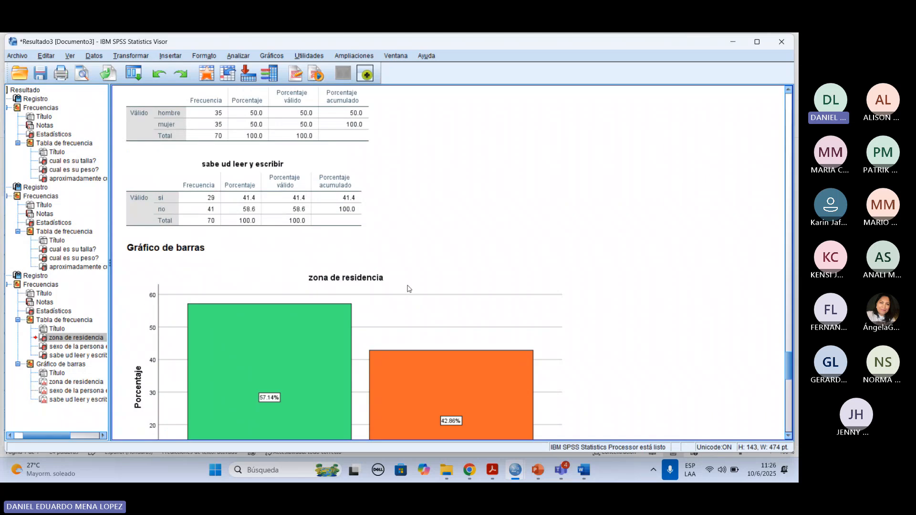
{"action": "left_click", "coordinate": [353, 262]}
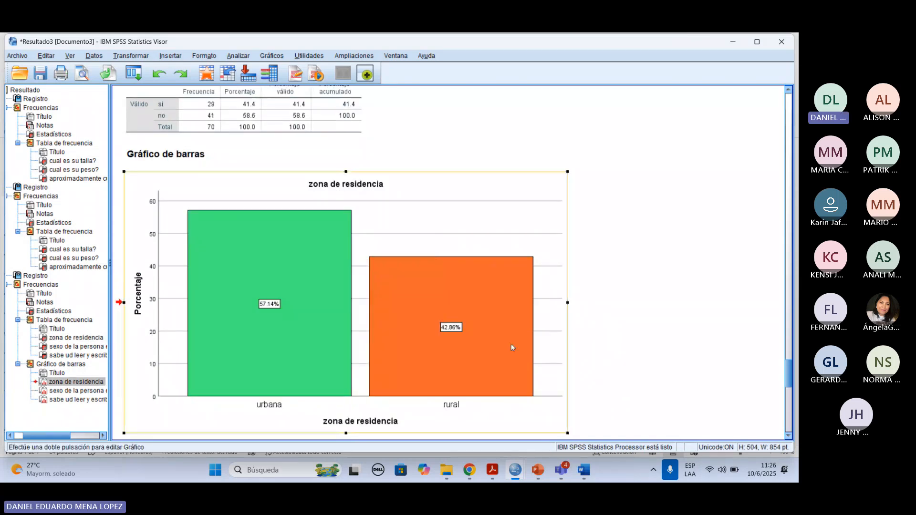
{"action": "left_click", "coordinate": [584, 470]}
{"action": "right_click", "coordinate": [376, 339]}
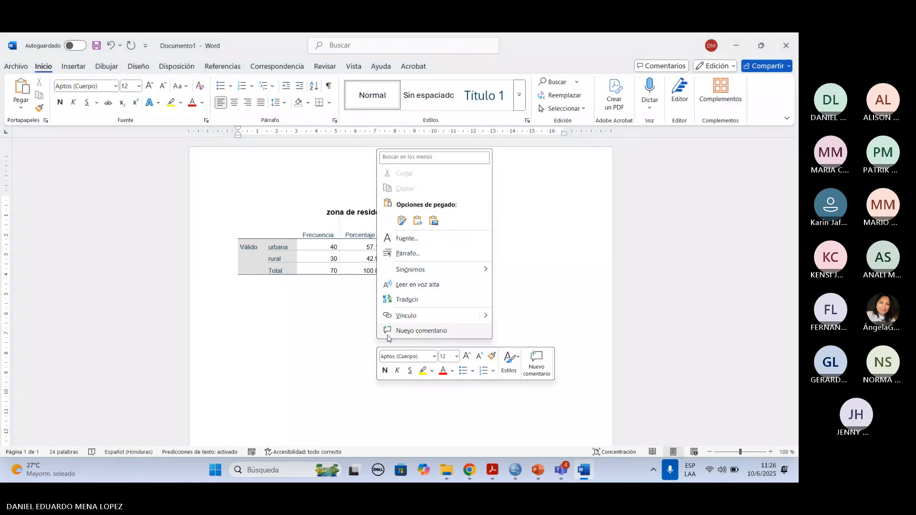
{"action": "left_click", "coordinate": [402, 220]}
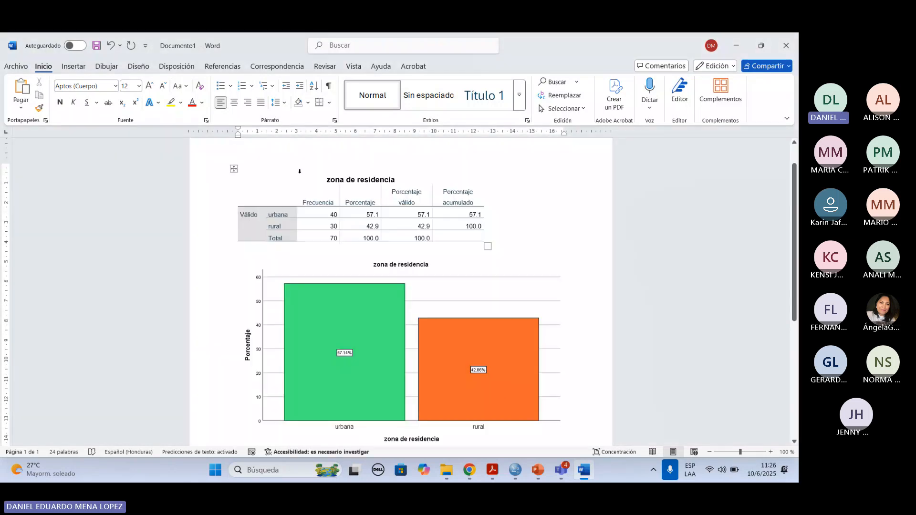
Move the zona de residencia table so it is centred above the chart, and add a blank line between the two.
{"action": "left_click", "coordinate": [327, 180]}
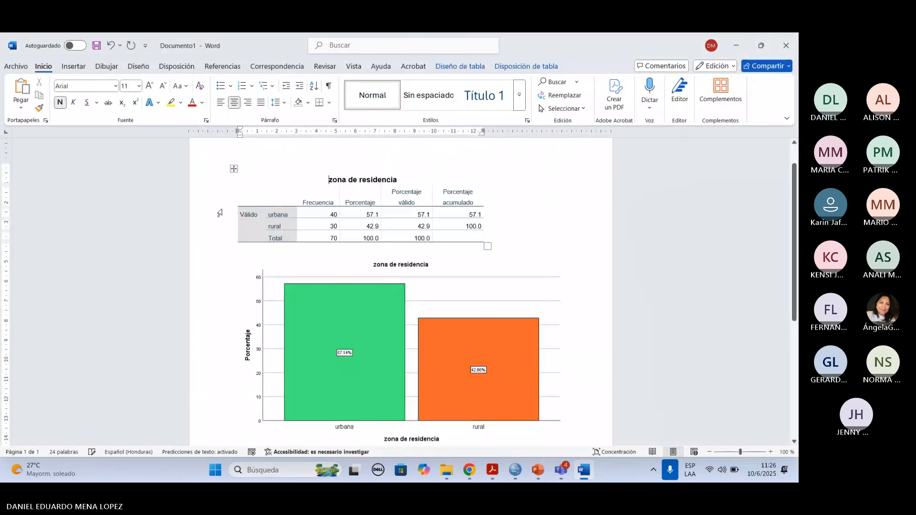
{"action": "left_click", "coordinate": [242, 211]}
{"action": "left_click", "coordinate": [235, 168]}
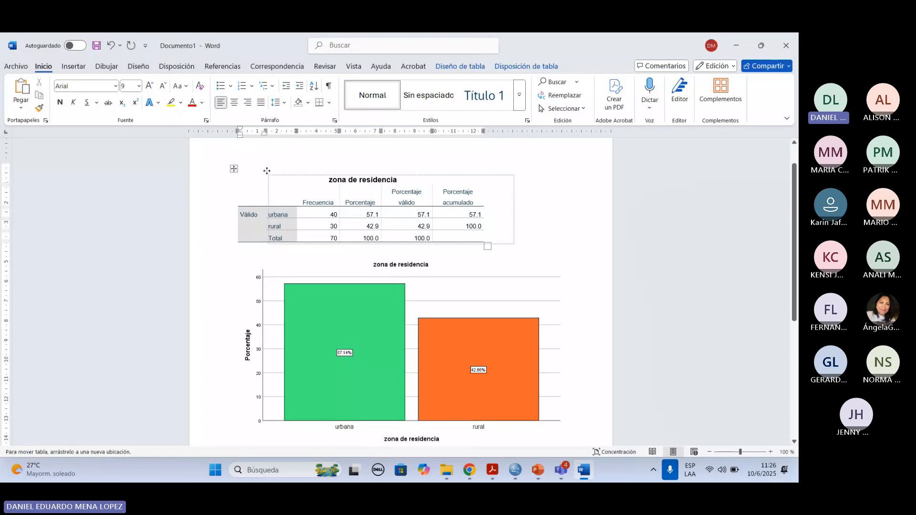
{"action": "key", "text": "ctrl+e"}
{"action": "left_click", "coordinate": [549, 248]}
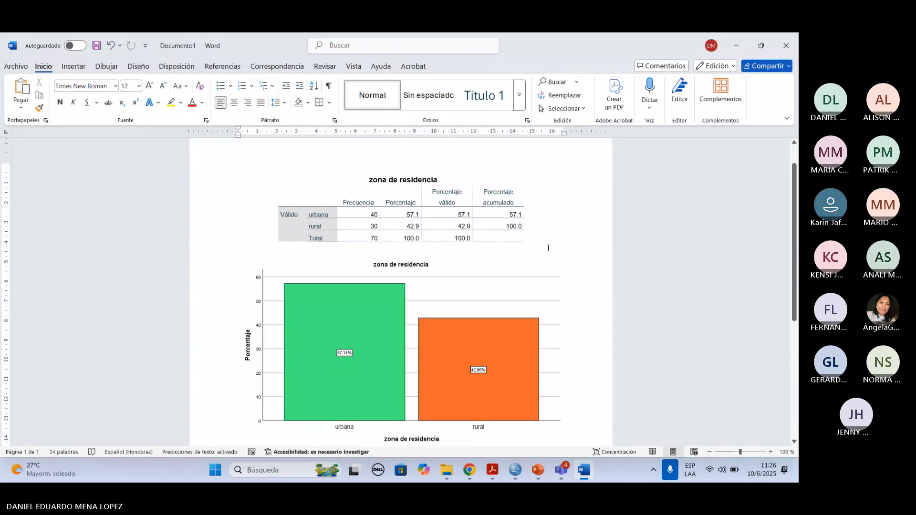
{"action": "key", "text": "Return"}
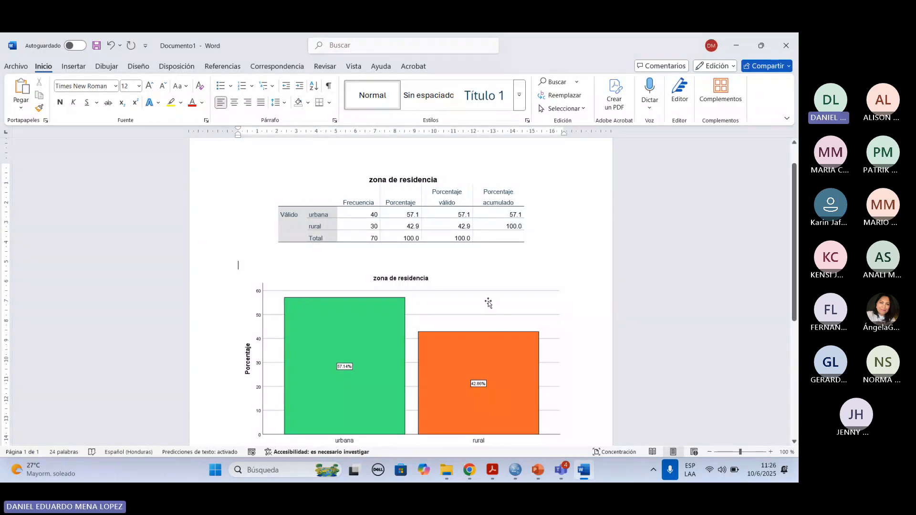
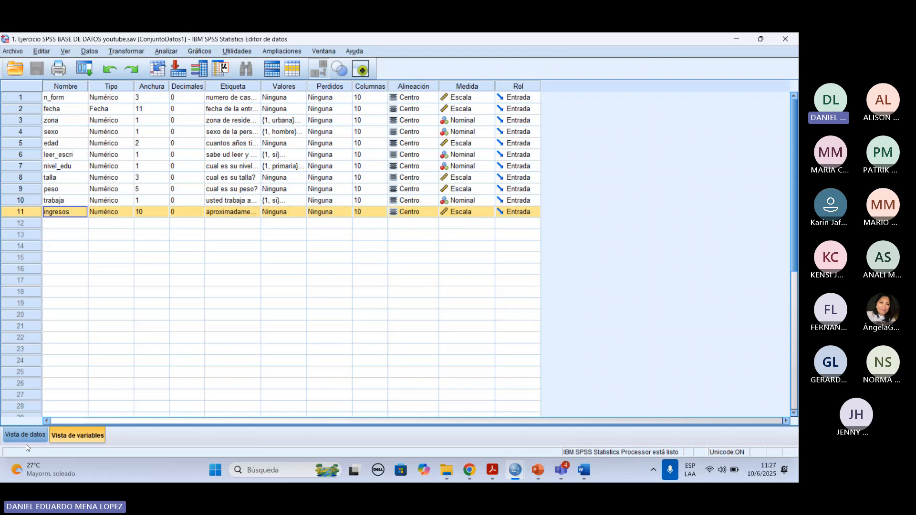
Examine the survey dataset's records in the SPSS data view, down to the last case and back to the first.
{"action": "left_click", "coordinate": [25, 435]}
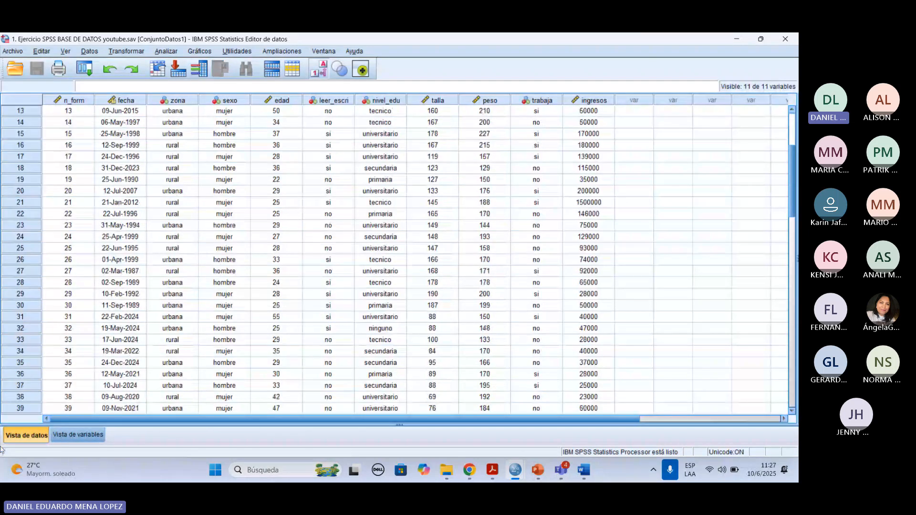
{"action": "scroll", "coordinate": [25, 350], "scroll_direction": "down", "scroll_amount": 13}
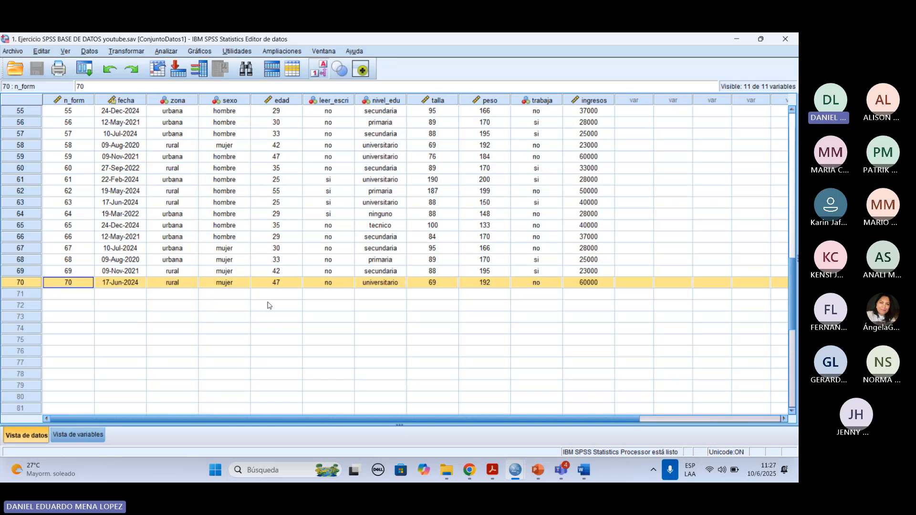
{"action": "scroll", "coordinate": [268, 306], "scroll_direction": "up", "scroll_amount": 12}
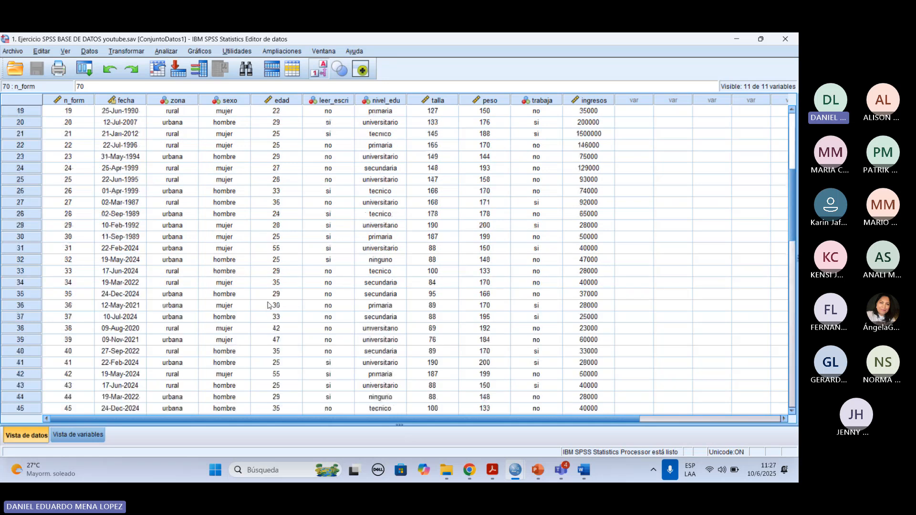
{"action": "scroll", "coordinate": [268, 305], "scroll_direction": "up", "scroll_amount": 4}
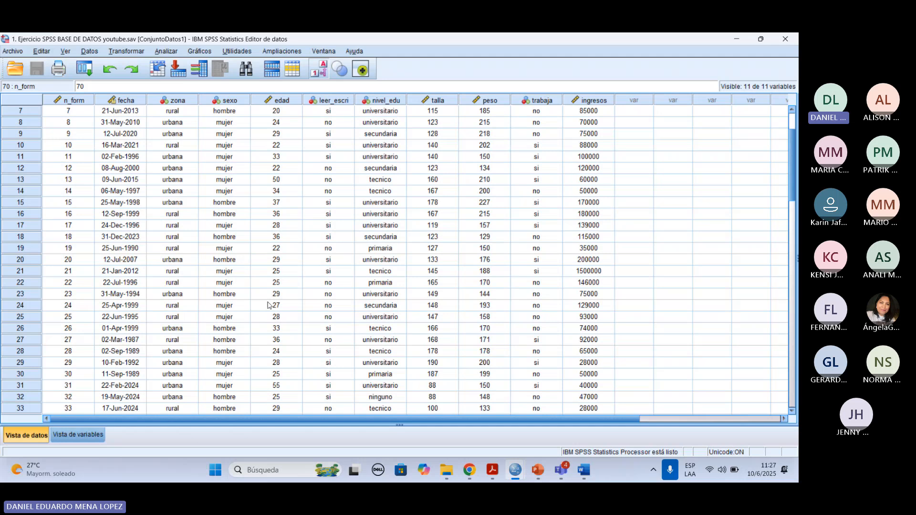
{"action": "scroll", "coordinate": [268, 306], "scroll_direction": "up", "scroll_amount": 2}
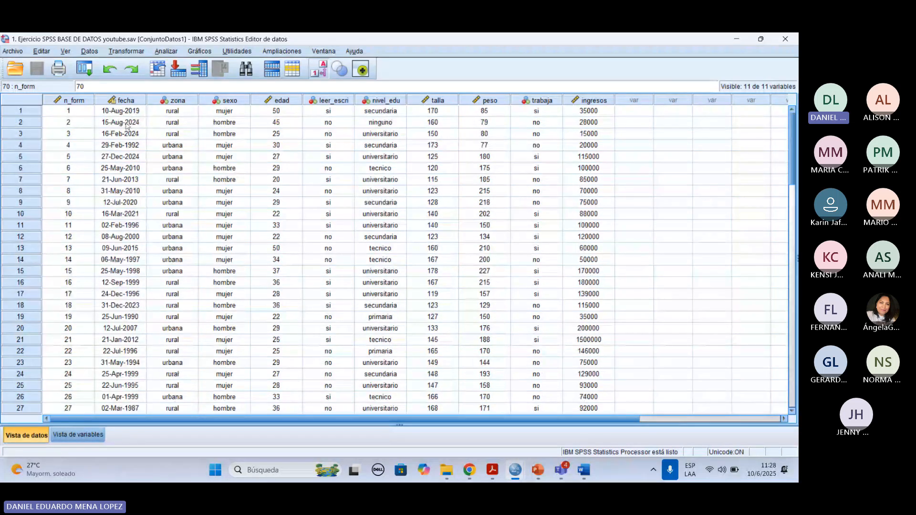
Start an Excel data import in SPSS from the file EJERCICIO ALFA DE CROMBACH EXEL.xlsx.
{"action": "left_click", "coordinate": [15, 51]}
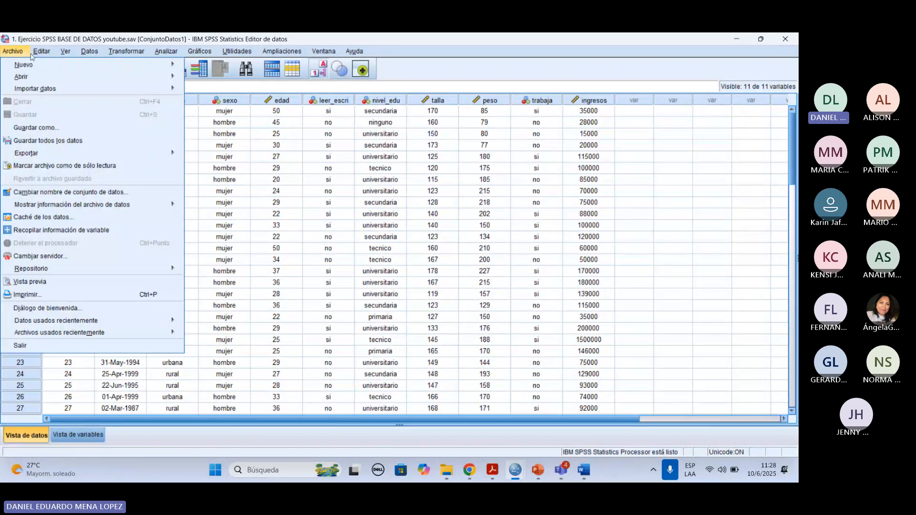
{"action": "mouse_move", "coordinate": [38, 94]}
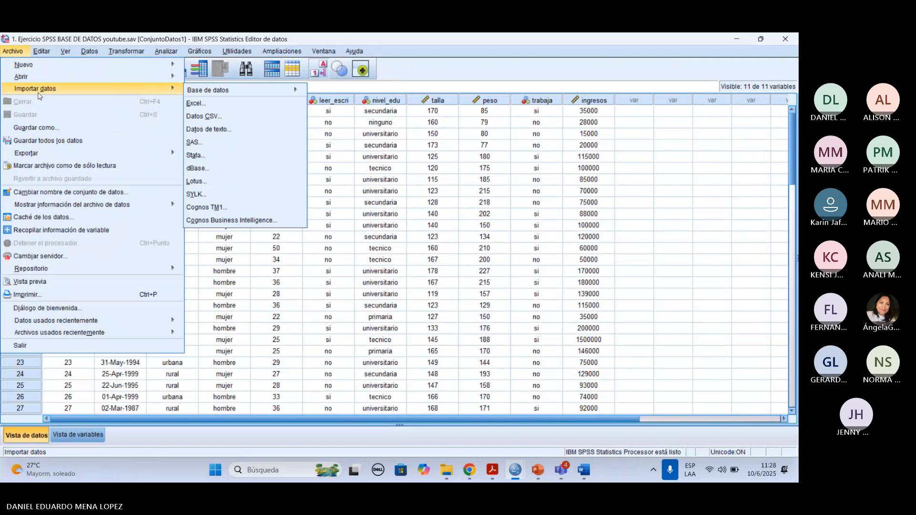
{"action": "left_click", "coordinate": [208, 106]}
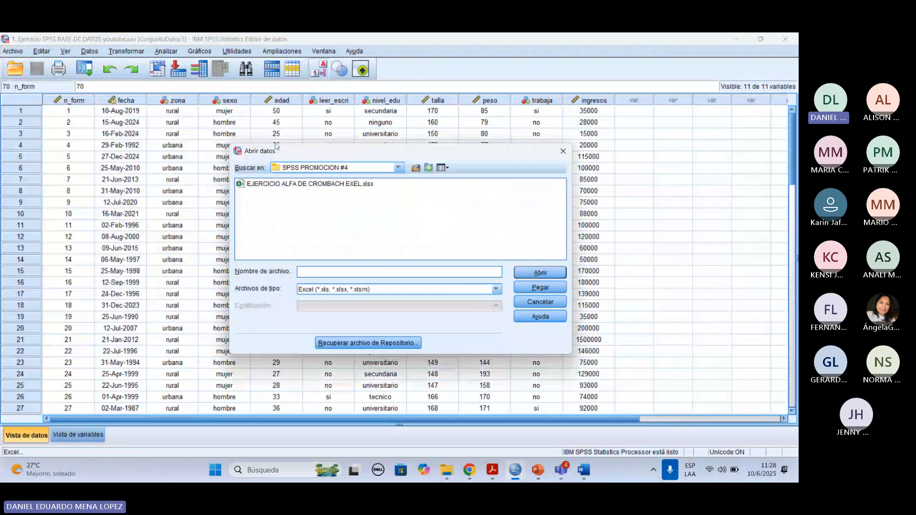
{"action": "left_click", "coordinate": [305, 184]}
{"action": "left_click", "coordinate": [544, 273]}
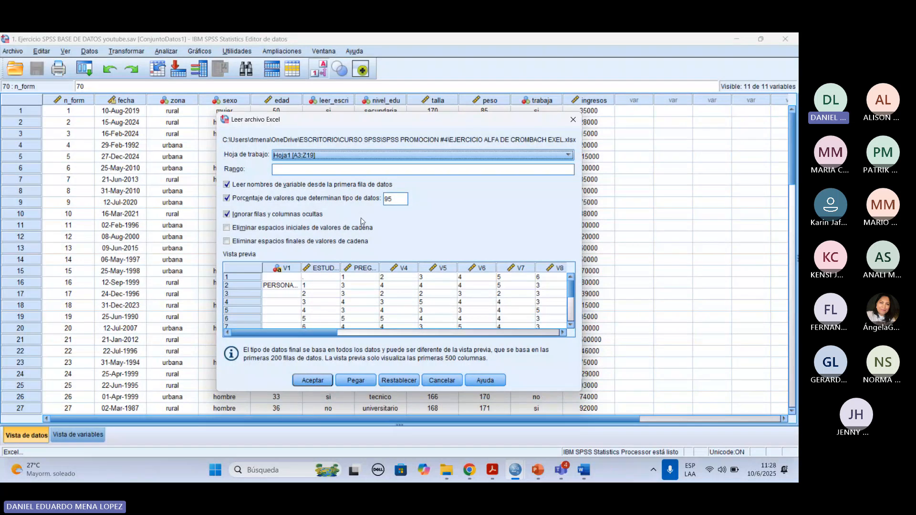
Set the percentage of values that determine data type to 100 and import the Hoja1 worksheet.
{"action": "double_click", "coordinate": [403, 197]}
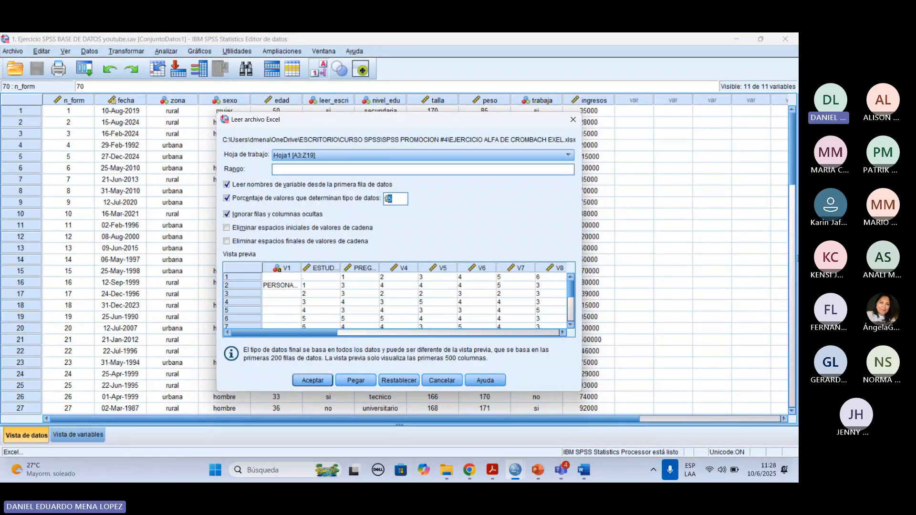
{"action": "left_click", "coordinate": [393, 199]}
{"action": "key", "text": "BackSpace"}
{"action": "key", "text": "BackSpace"}
{"action": "type", "text": "100"}
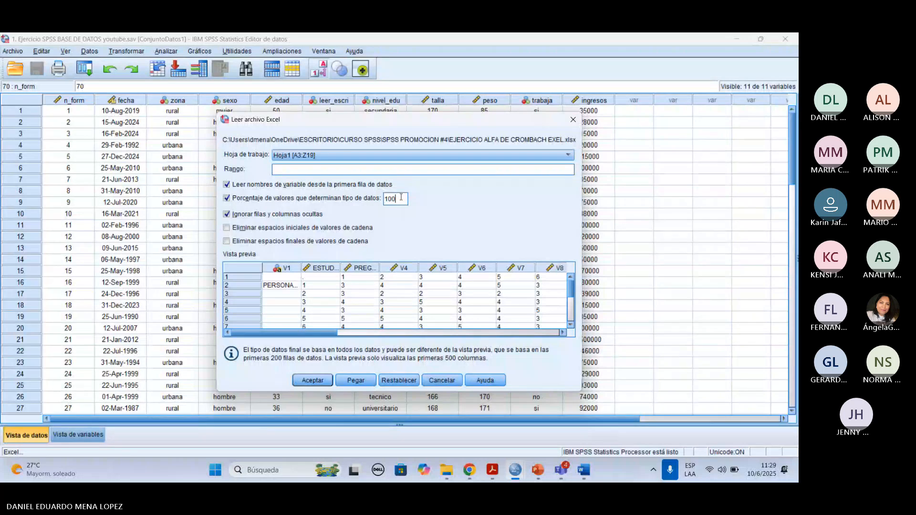
{"action": "left_click", "coordinate": [326, 383]}
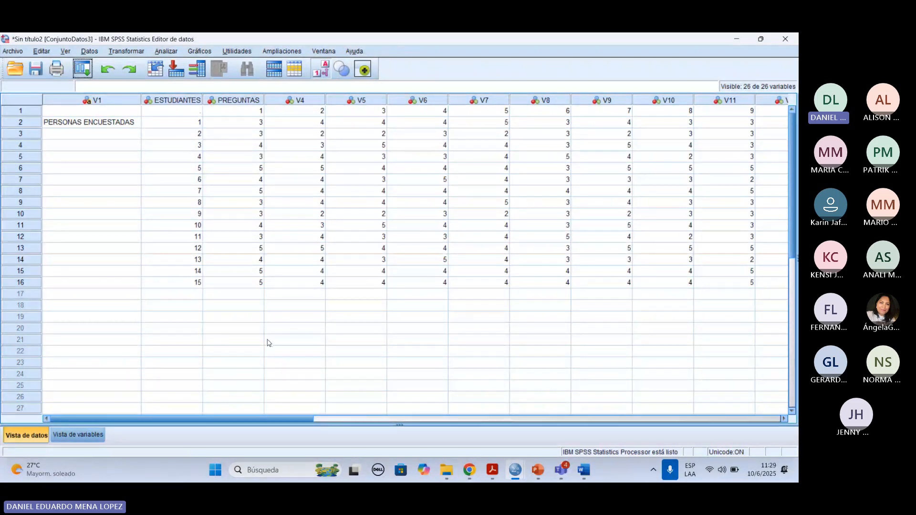
Examine the imported dataset's values and variable definitions, alternating between the data view and the variable view.
{"action": "key", "text": "ctrl+t"}
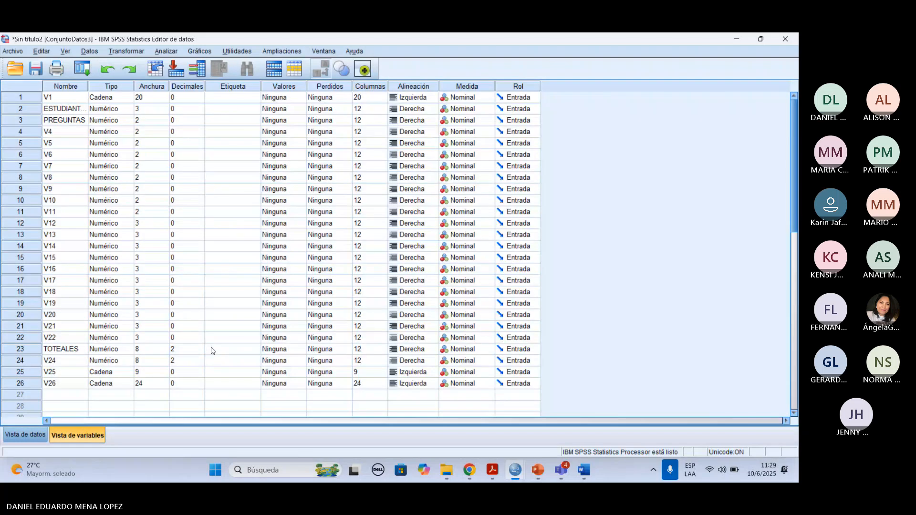
{"action": "key", "text": "ctrl+t"}
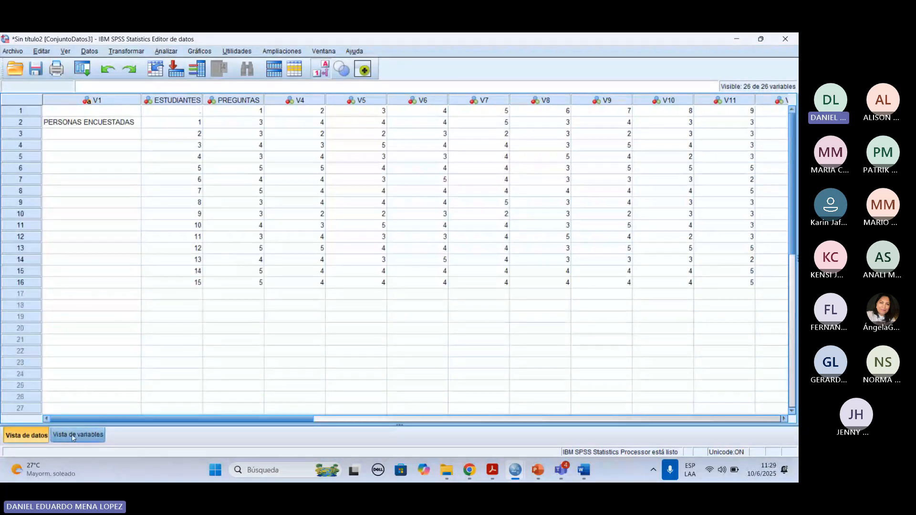
{"action": "left_click_drag", "start_coordinate": [96, 420], "coordinate": [134, 423]}
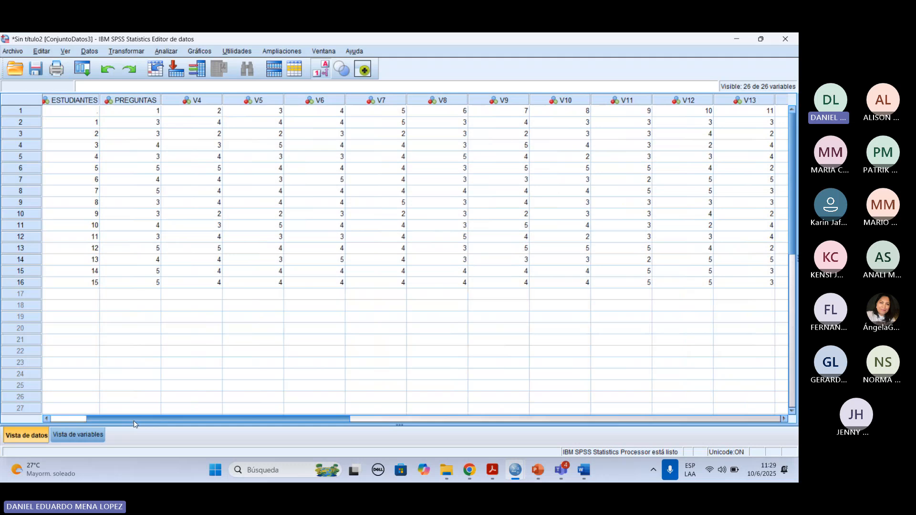
{"action": "left_click", "coordinate": [93, 437]}
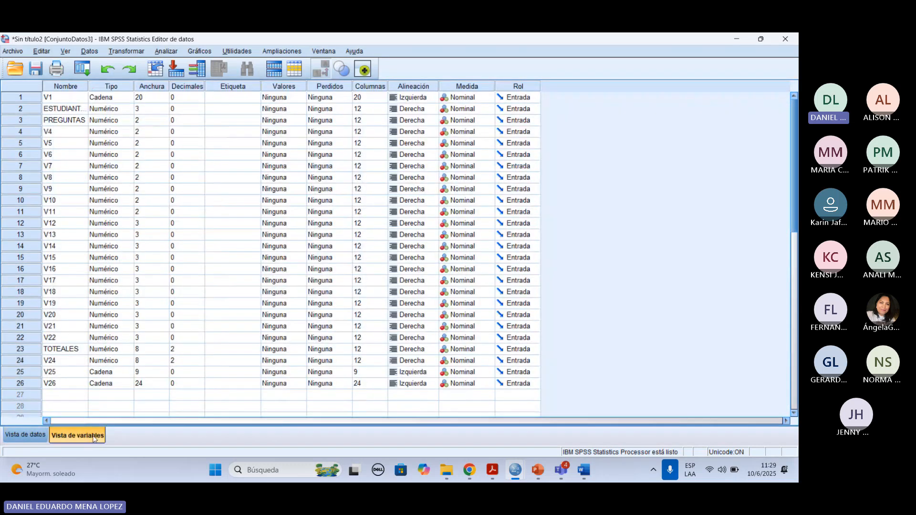
{"action": "left_click", "coordinate": [27, 435]}
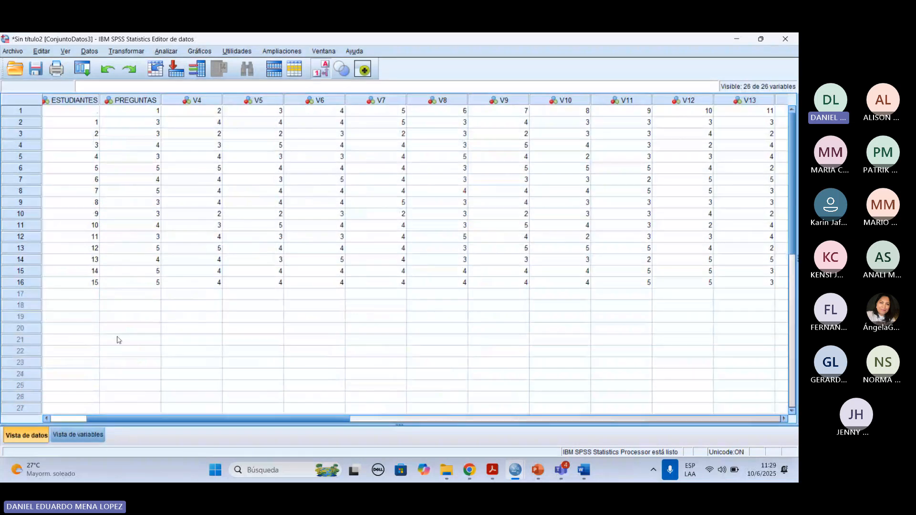
{"action": "left_click", "coordinate": [72, 437]}
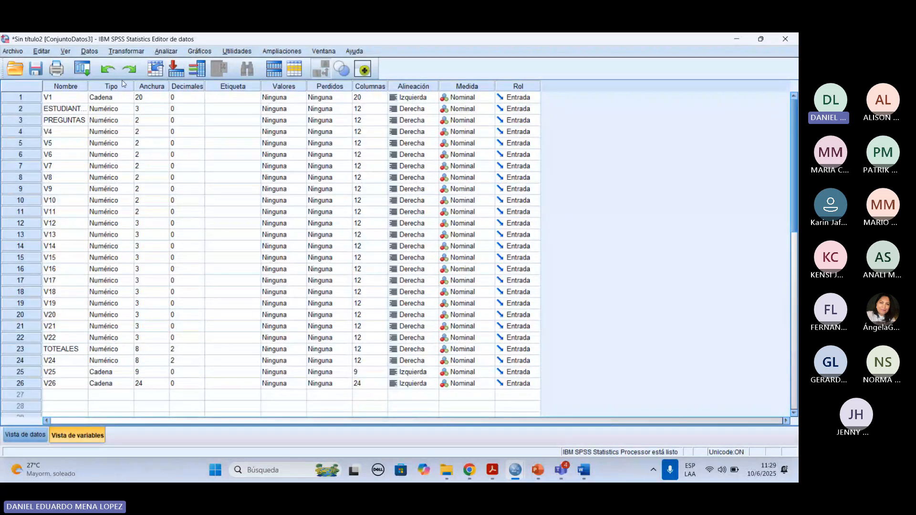
Start opening an SPSS data file and browse to CURSO SPSS > cursso udemy spss > Curso de SPSS > bases de datos.
{"action": "left_click", "coordinate": [17, 53]}
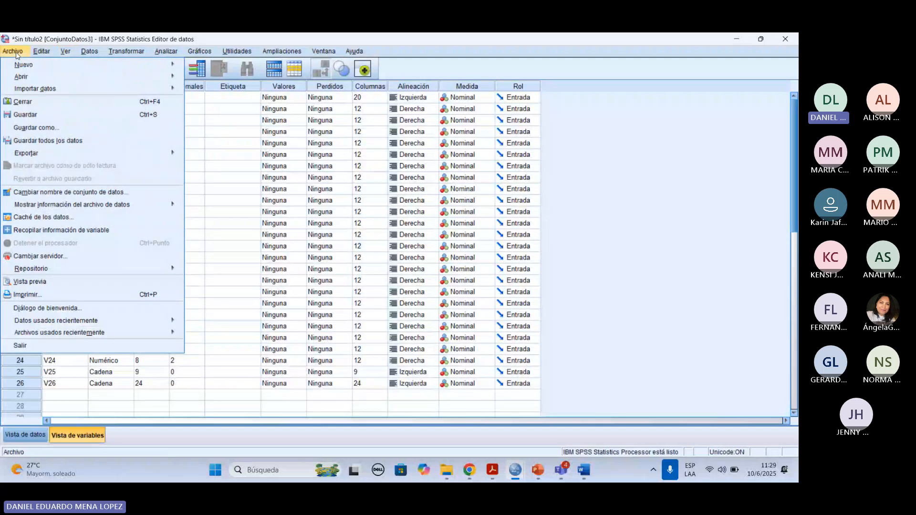
{"action": "mouse_move", "coordinate": [22, 66]}
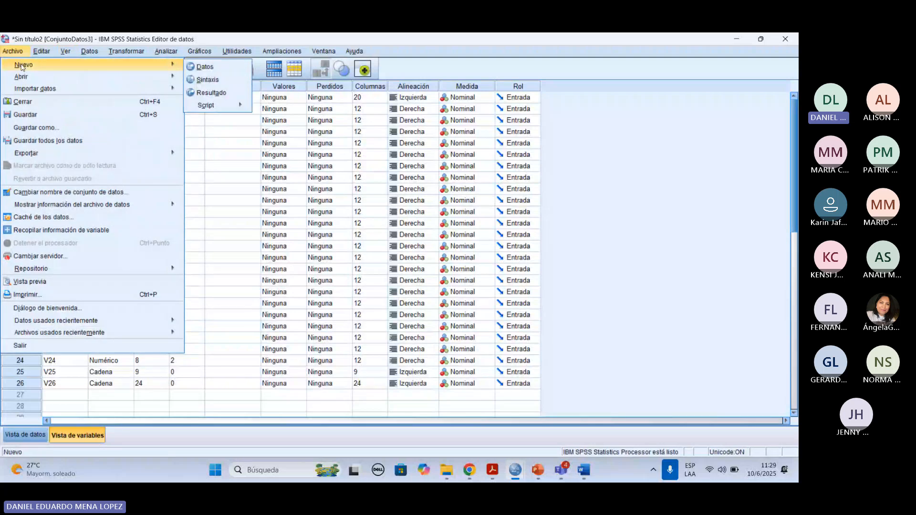
{"action": "mouse_move", "coordinate": [171, 76]}
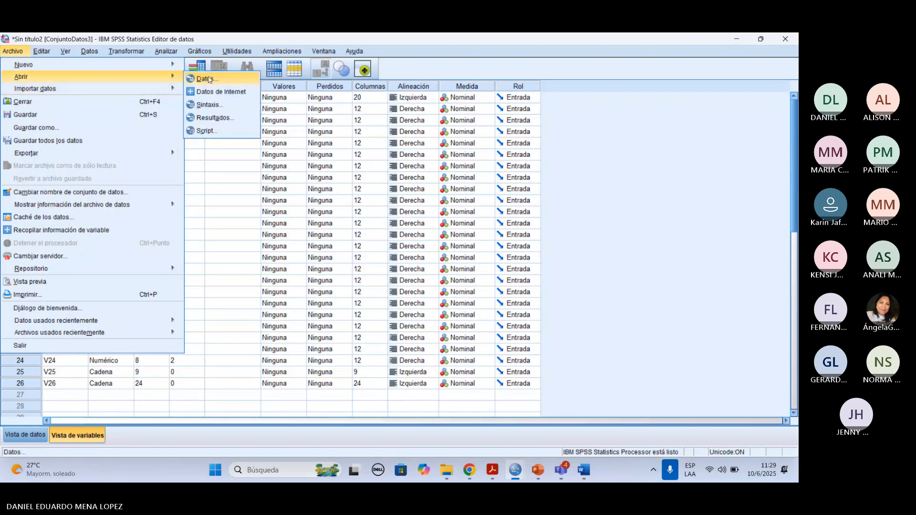
{"action": "left_click", "coordinate": [209, 79]}
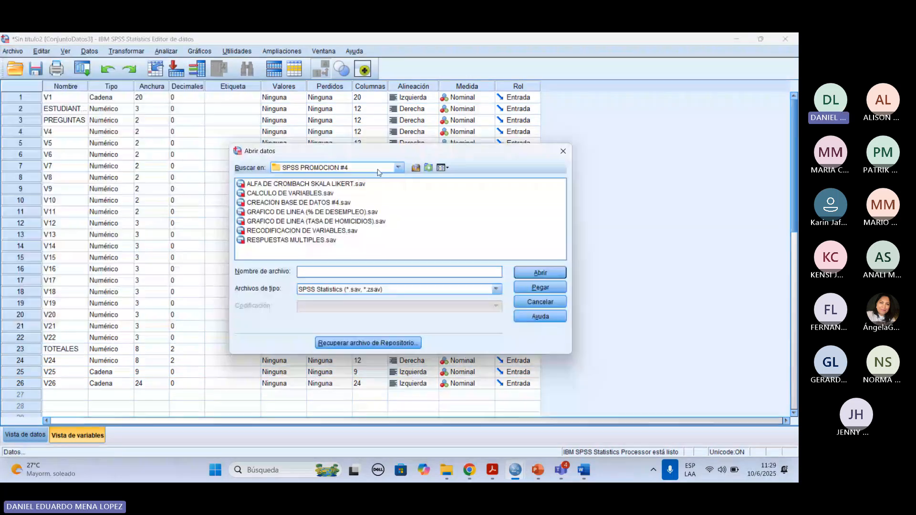
{"action": "left_click", "coordinate": [398, 168]}
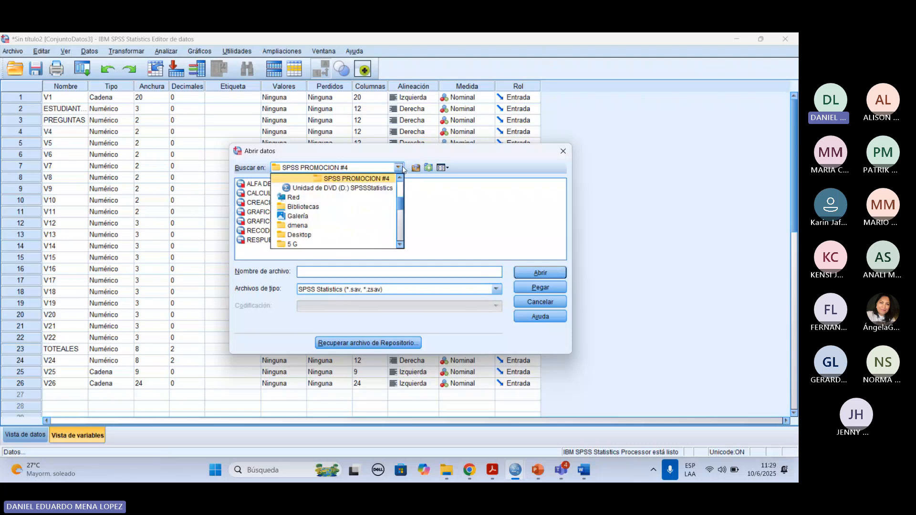
{"action": "scroll", "coordinate": [329, 197], "scroll_direction": "down", "scroll_amount": 1}
{"action": "scroll", "coordinate": [329, 215], "scroll_direction": "down", "scroll_amount": 3}
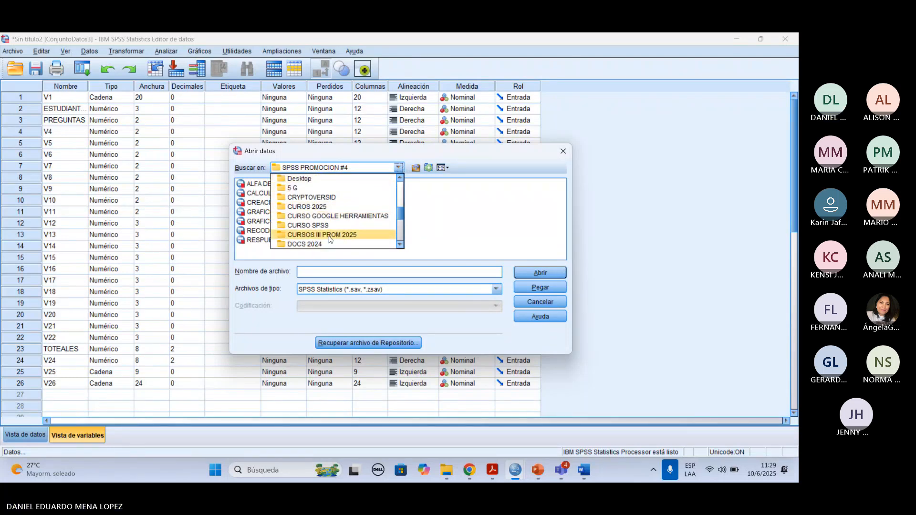
{"action": "scroll", "coordinate": [337, 232], "scroll_direction": "down", "scroll_amount": 1}
{"action": "left_click", "coordinate": [306, 198]}
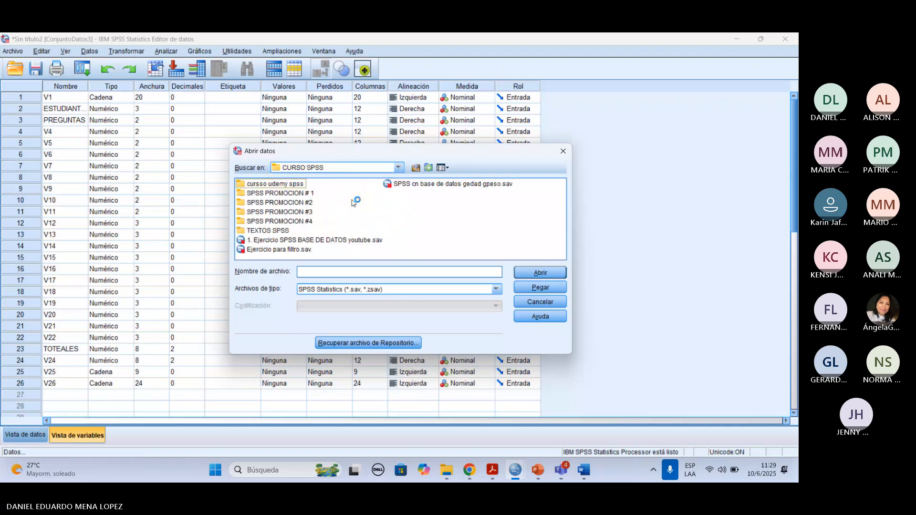
{"action": "double_click", "coordinate": [287, 184]}
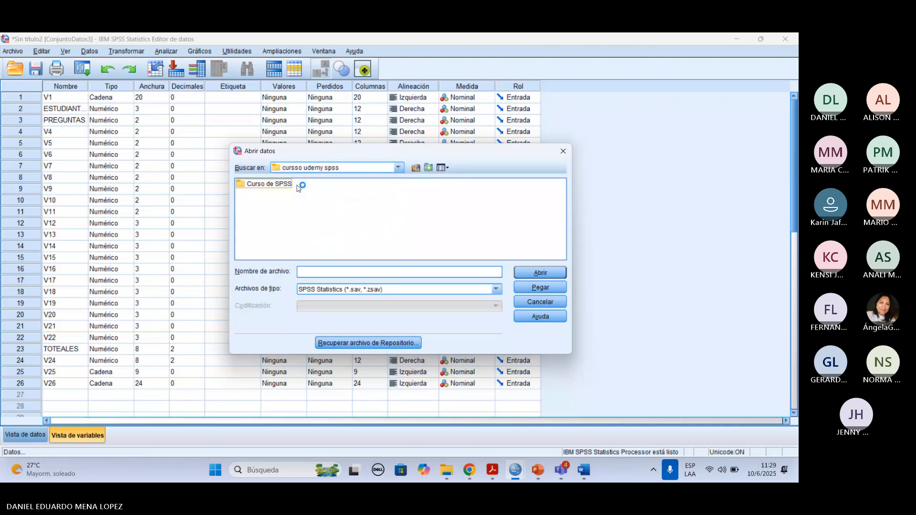
{"action": "double_click", "coordinate": [290, 185]}
{"action": "double_click", "coordinate": [291, 185]}
Find insure.sav in the bases de datos folder and open it.
{"action": "left_click_drag", "start_coordinate": [287, 255], "coordinate": [356, 253]}
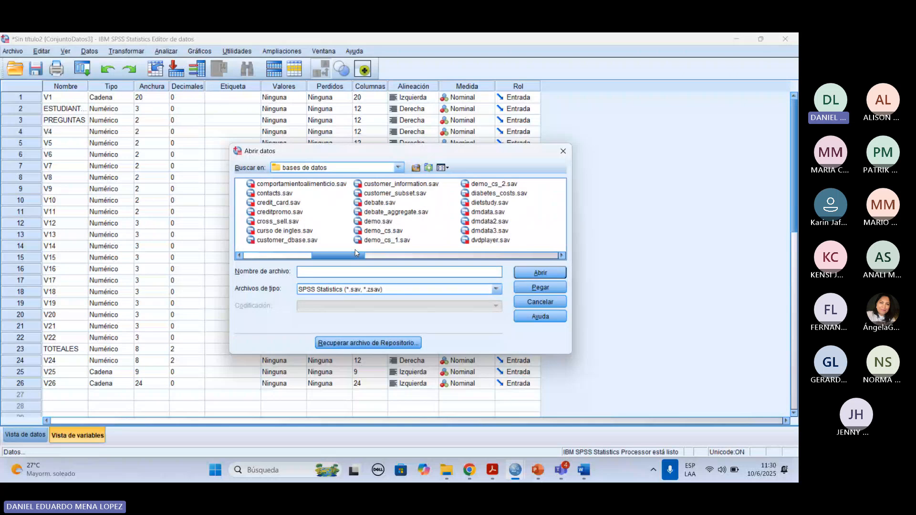
{"action": "left_click", "coordinate": [563, 256]}
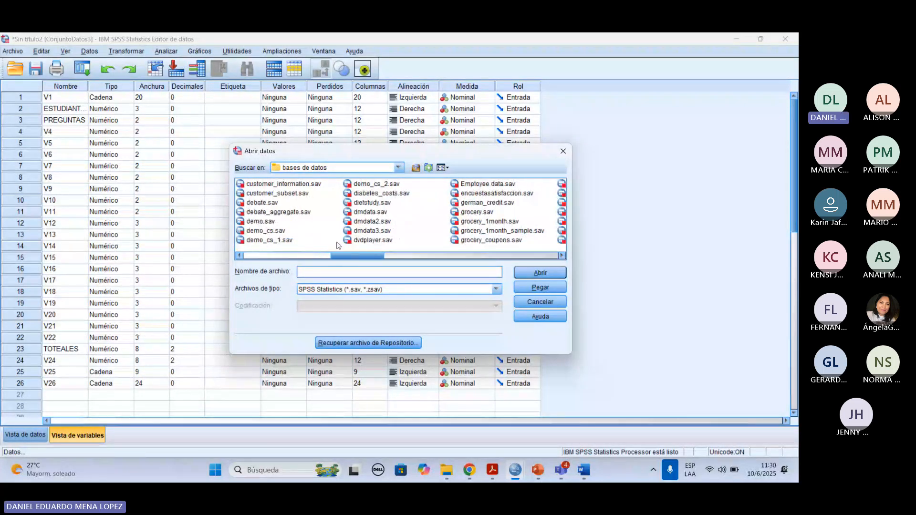
{"action": "left_click", "coordinate": [243, 257]}
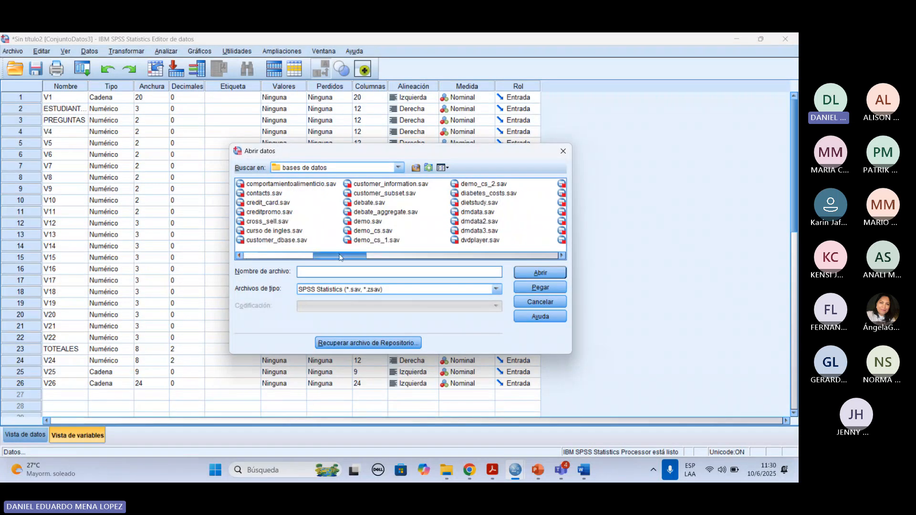
{"action": "left_click", "coordinate": [564, 257]}
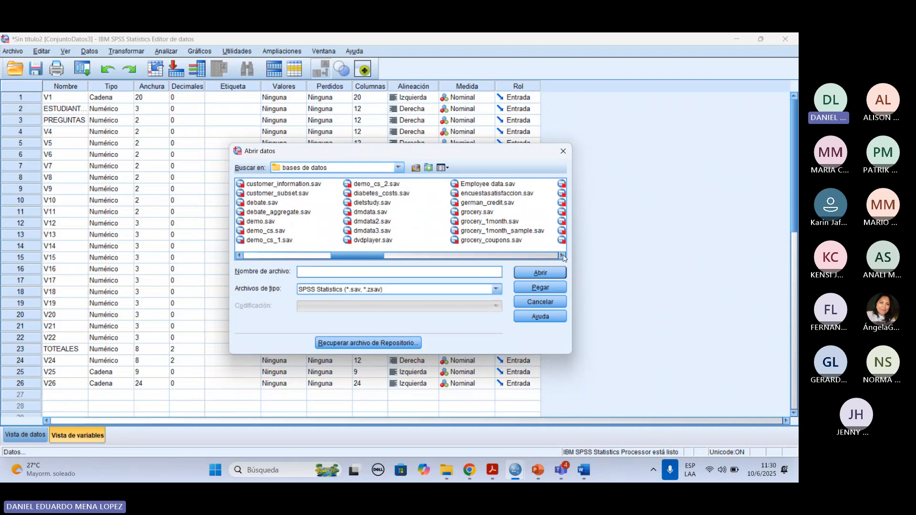
{"action": "left_click", "coordinate": [564, 257]}
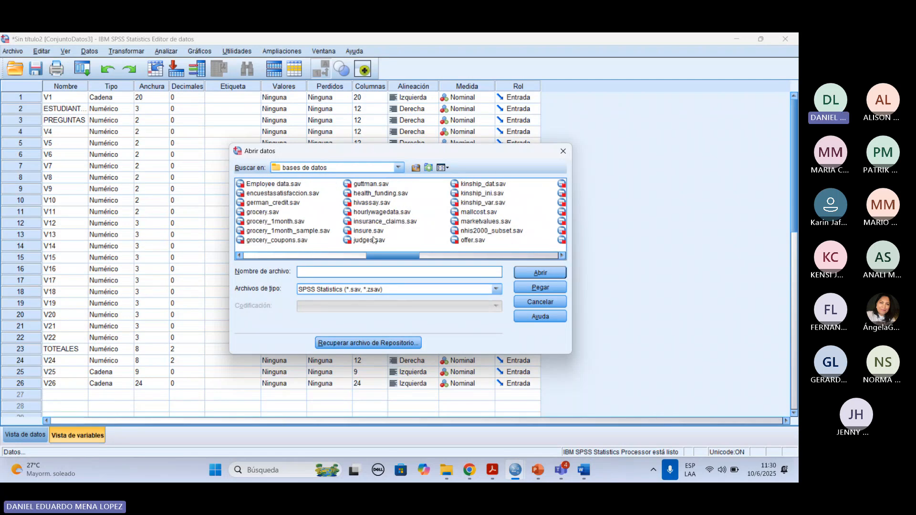
{"action": "left_click", "coordinate": [371, 231]}
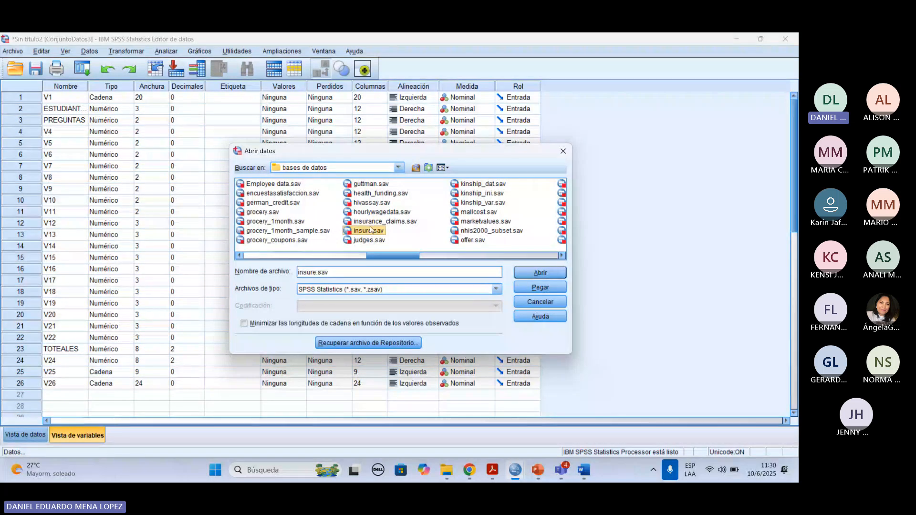
{"action": "left_click", "coordinate": [536, 275]}
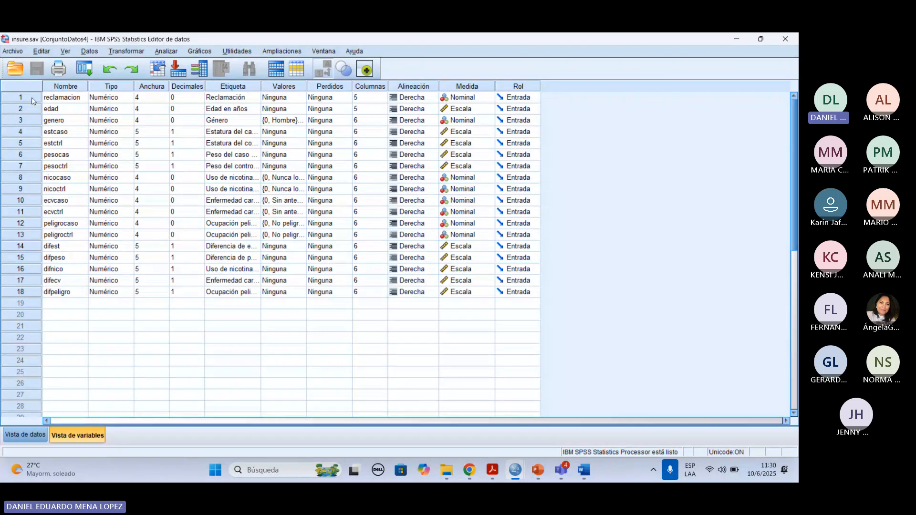
Review the list of variables defined in the insure.sav dataset.
{"action": "left_click_drag", "start_coordinate": [33, 101], "coordinate": [90, 322]}
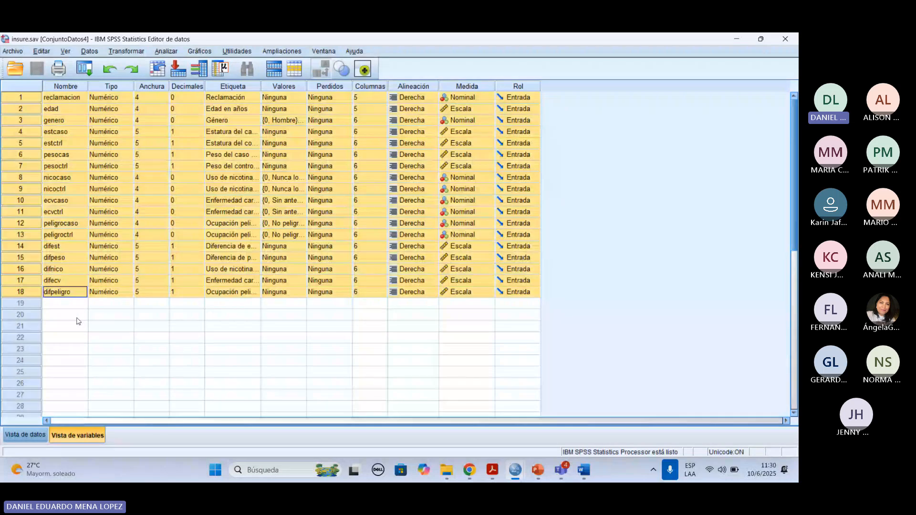
{"action": "left_click", "coordinate": [77, 316]}
{"action": "left_click", "coordinate": [67, 99]}
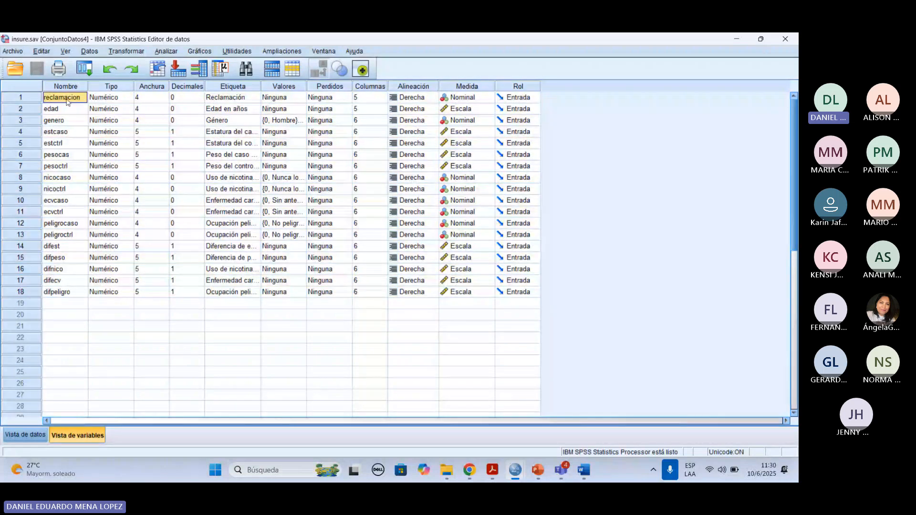
{"action": "left_click", "coordinate": [64, 165]}
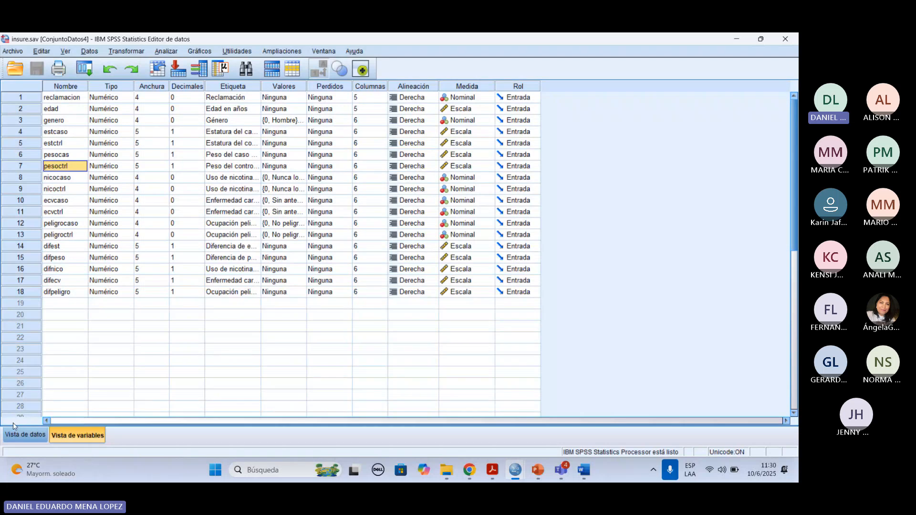
Examine the insure.sav records in the data view, down to the last case and back up toward the first.
{"action": "left_click", "coordinate": [25, 434]}
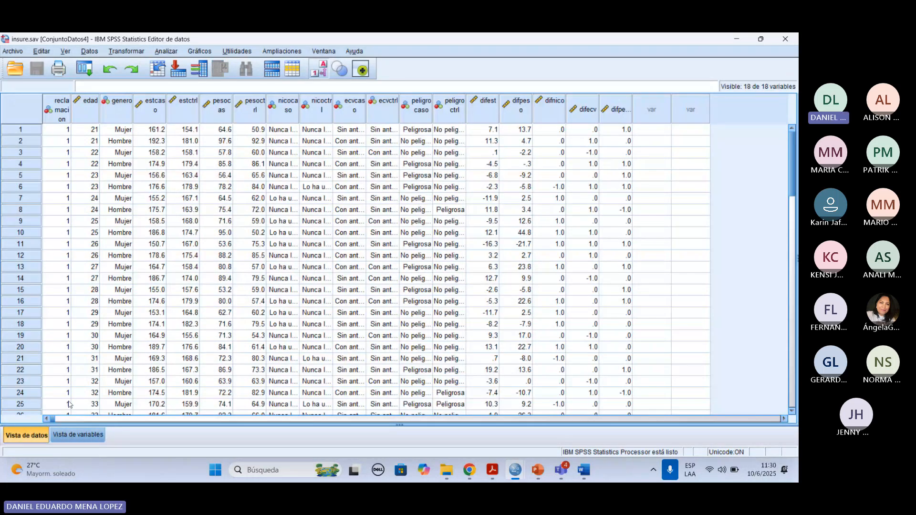
{"action": "scroll", "coordinate": [154, 311], "scroll_direction": "down", "scroll_amount": 1}
{"action": "scroll", "coordinate": [154, 311], "scroll_direction": "down", "scroll_amount": 20}
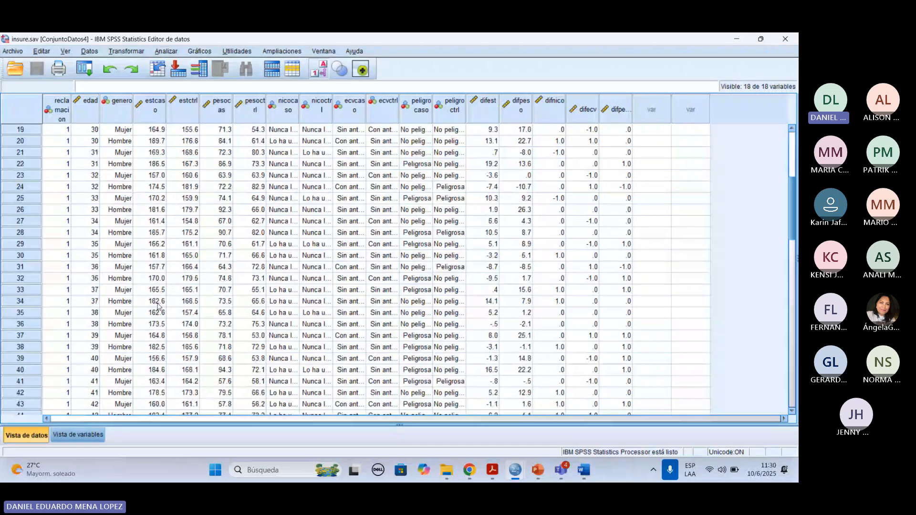
{"action": "scroll", "coordinate": [188, 320], "scroll_direction": "up", "scroll_amount": 4}
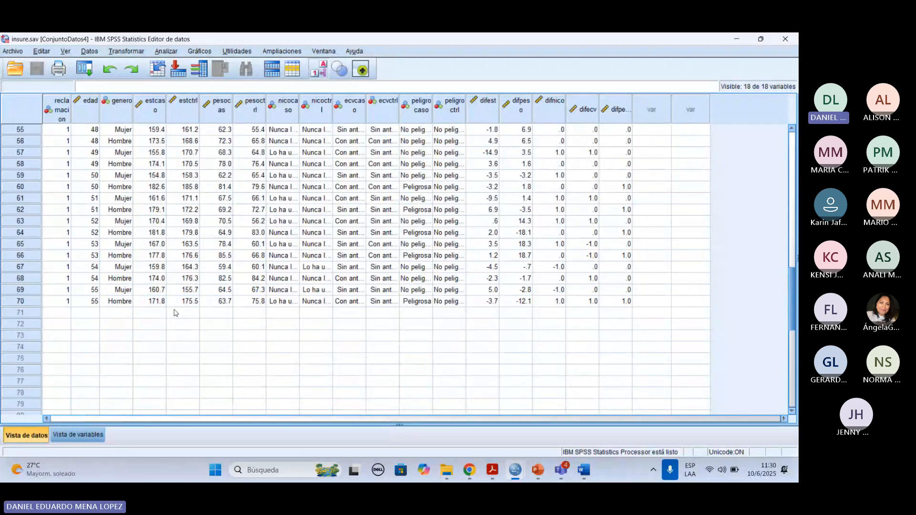
{"action": "left_click", "coordinate": [58, 301]}
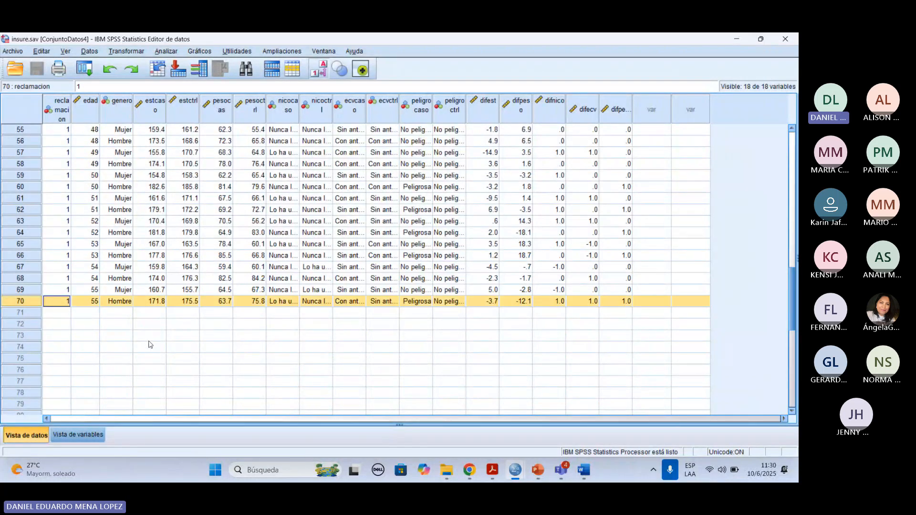
{"action": "scroll", "coordinate": [151, 344], "scroll_direction": "up", "scroll_amount": 5}
{"action": "scroll", "coordinate": [153, 344], "scroll_direction": "up", "scroll_amount": 6}
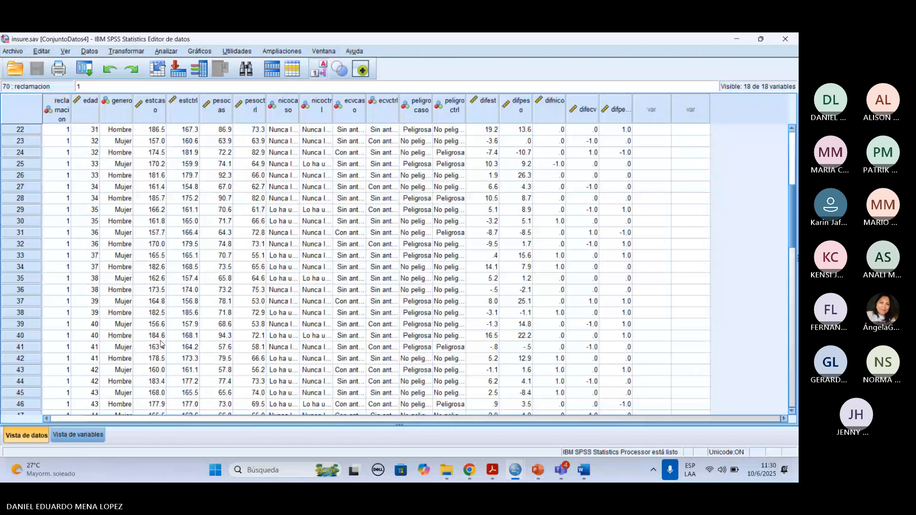
{"action": "scroll", "coordinate": [82, 154], "scroll_direction": "up", "scroll_amount": 5}
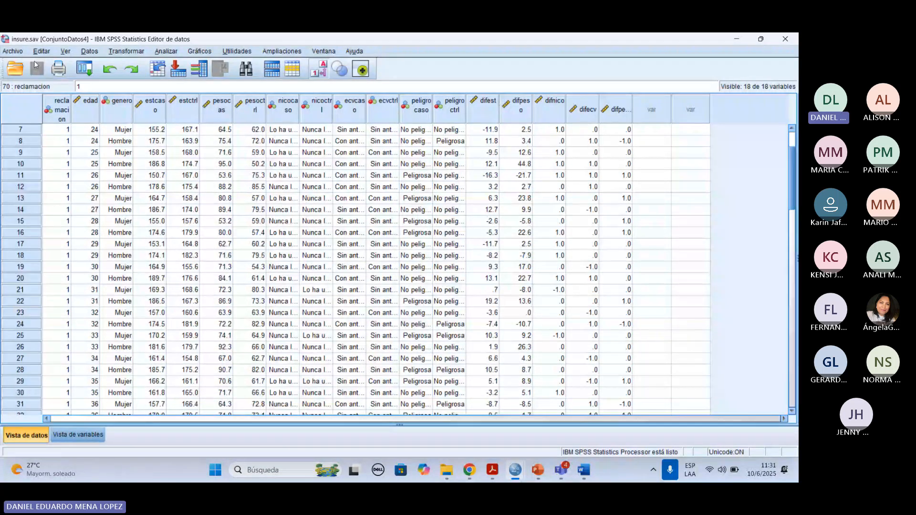
Open the data file clientes.sav from the bases de datos folder.
{"action": "left_click", "coordinate": [12, 51]}
{"action": "mouse_move", "coordinate": [40, 66]}
{"action": "mouse_move", "coordinate": [71, 76]}
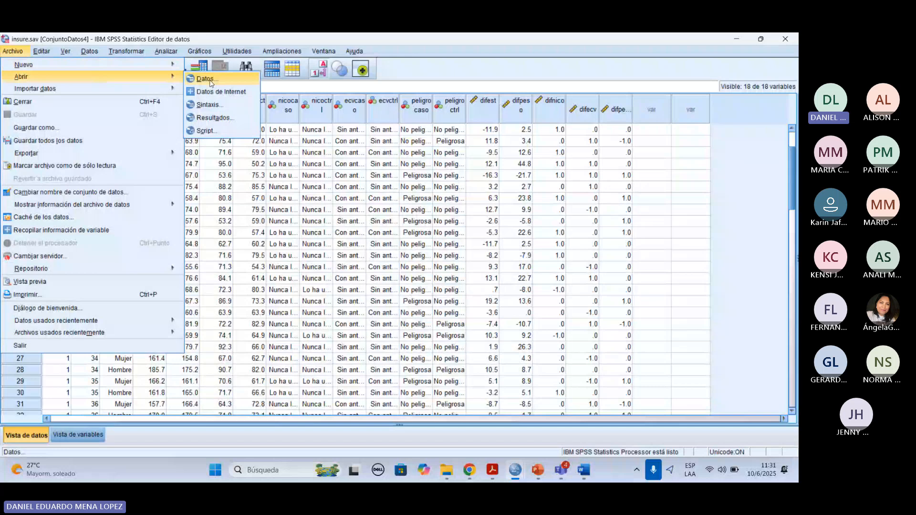
{"action": "left_click", "coordinate": [214, 82]}
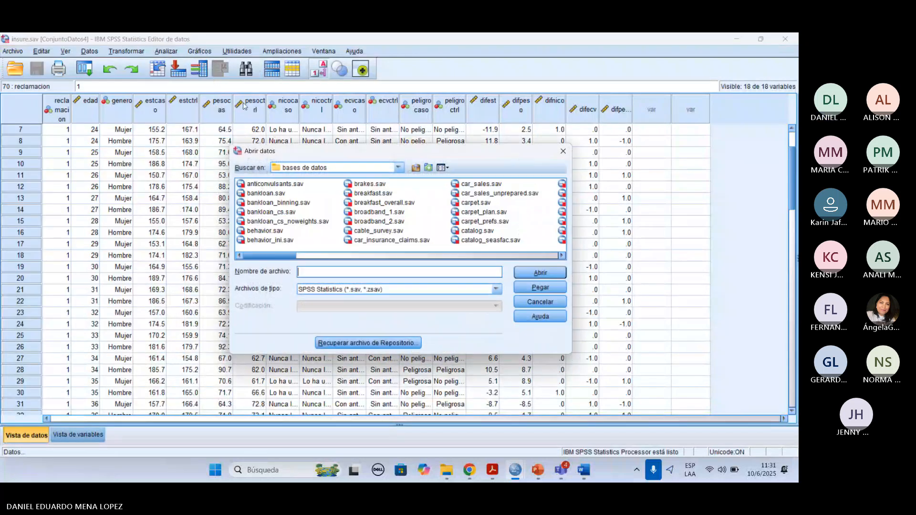
{"action": "left_click_drag", "start_coordinate": [287, 256], "coordinate": [317, 252]}
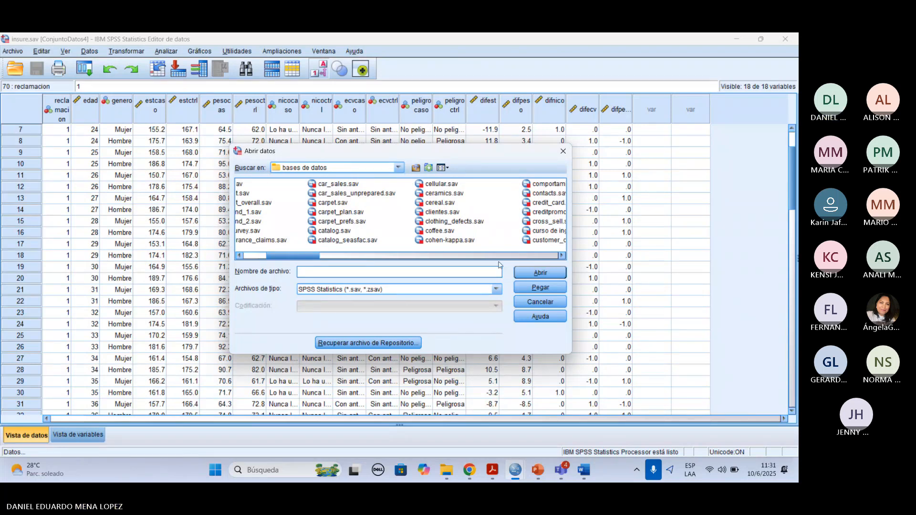
{"action": "left_click", "coordinate": [562, 256]}
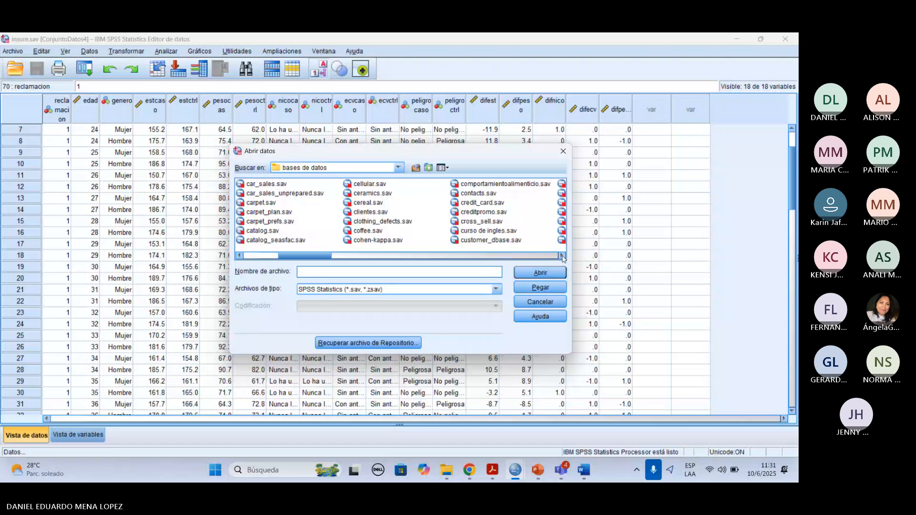
{"action": "left_click", "coordinate": [562, 255]}
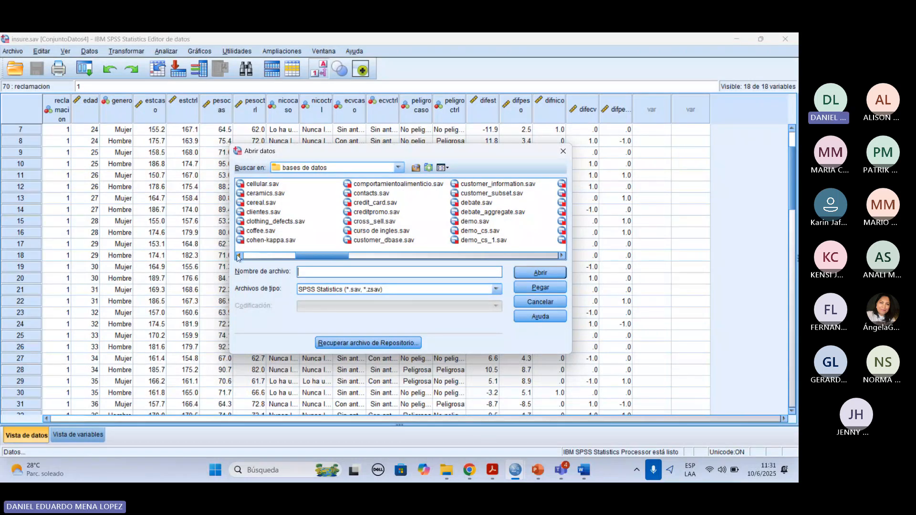
{"action": "double_click", "coordinate": [263, 213]}
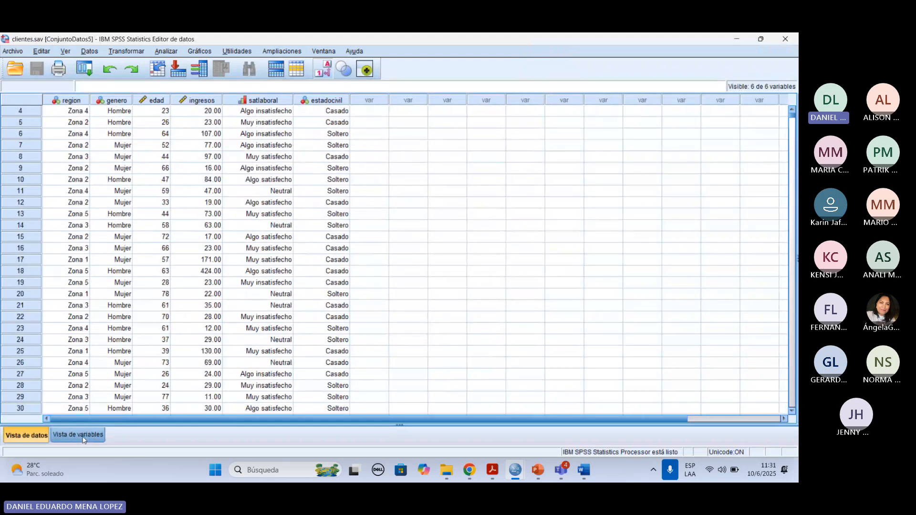
Review the variable definitions of the clientes.sav dataset in the variable view, from region to satlaboral.
{"action": "key", "text": "ctrl+t"}
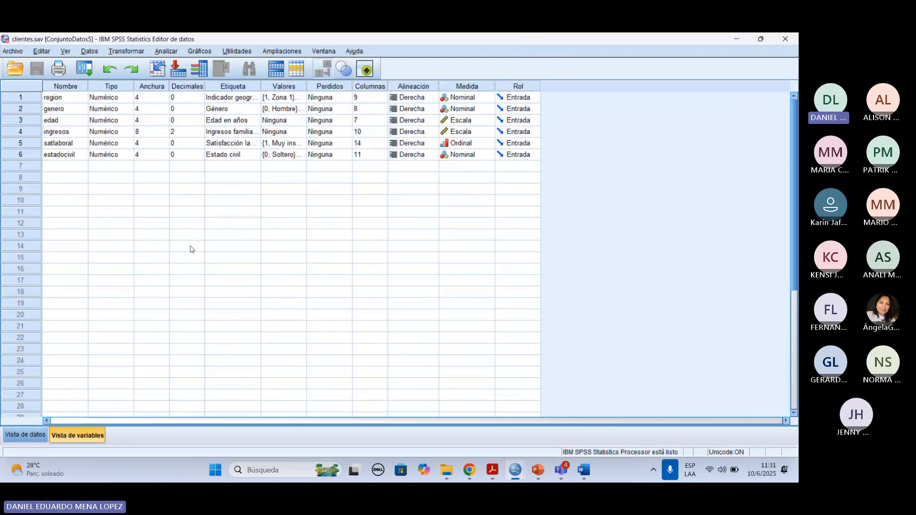
{"action": "left_click", "coordinate": [27, 159]}
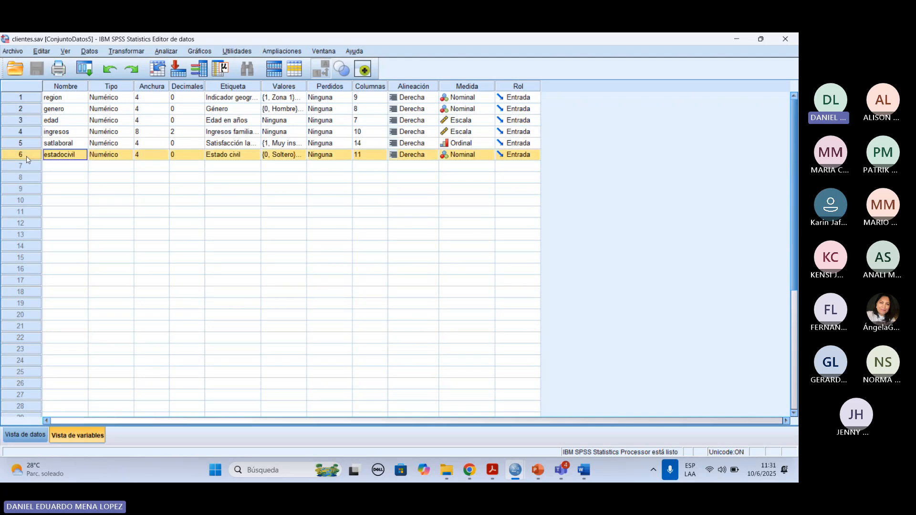
{"action": "left_click_drag", "start_coordinate": [39, 99], "coordinate": [27, 223]}
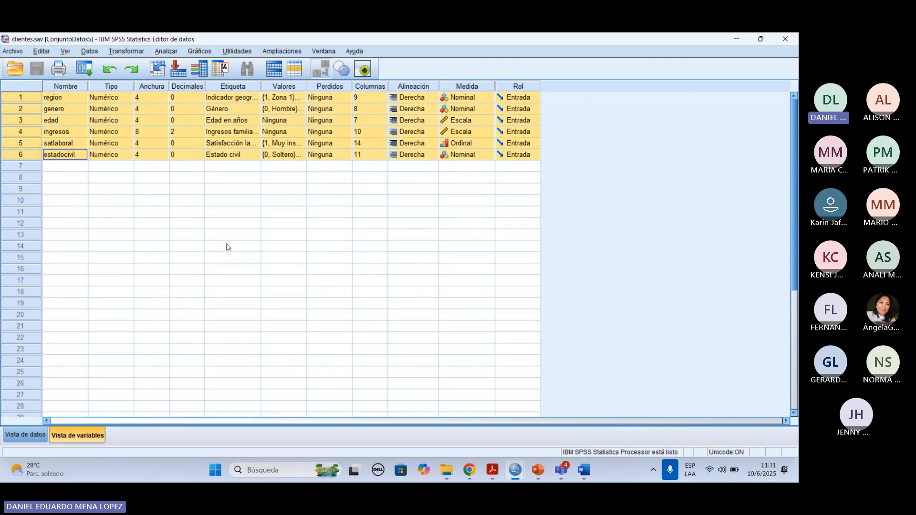
{"action": "left_click", "coordinate": [53, 97]}
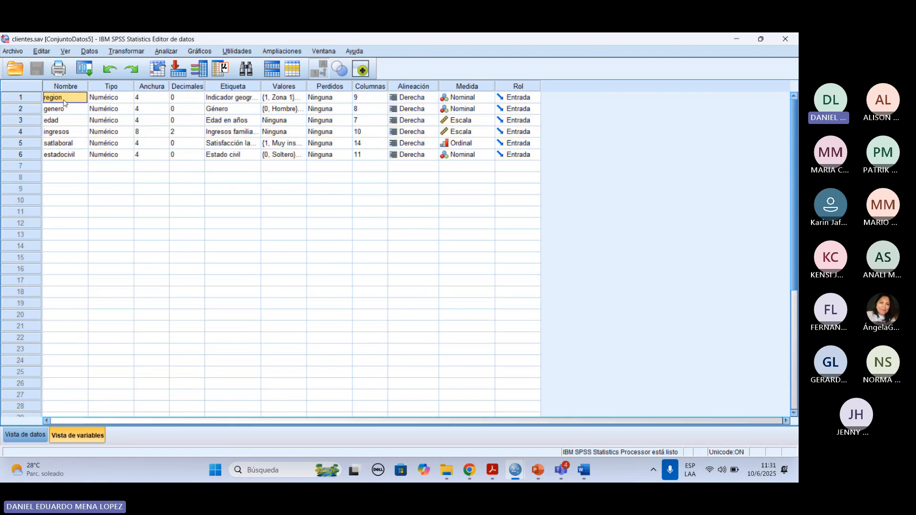
{"action": "left_click", "coordinate": [70, 112]}
{"action": "left_click", "coordinate": [71, 131]}
{"action": "left_click", "coordinate": [72, 145]}
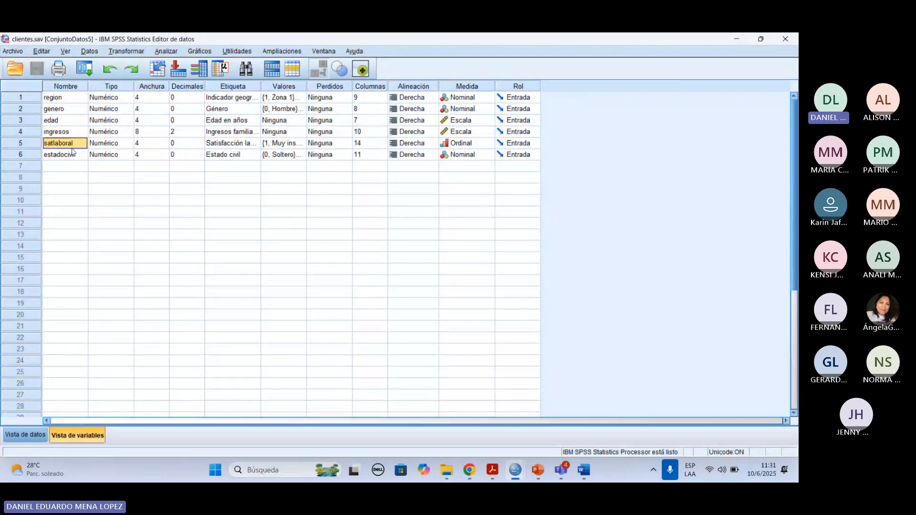
Check the satlaboral label and the estadocivil variable, and view the clientes.sav records in the data view.
{"action": "left_click", "coordinate": [210, 142]}
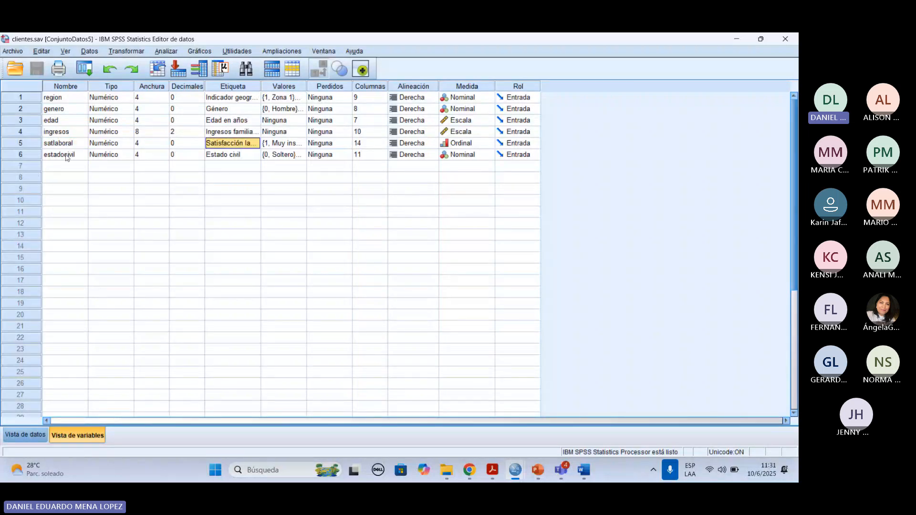
{"action": "left_click", "coordinate": [66, 156]}
{"action": "left_click", "coordinate": [39, 435]}
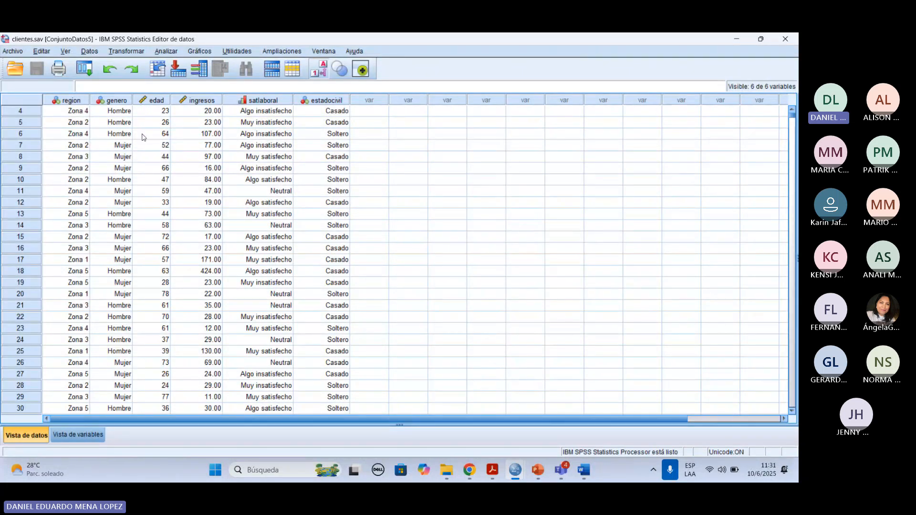
{"action": "scroll", "coordinate": [53, 233], "scroll_direction": "down", "scroll_amount": 1}
Run a frequency analysis on the Género variable of the clientes.sav dataset.
{"action": "left_click", "coordinate": [84, 69]}
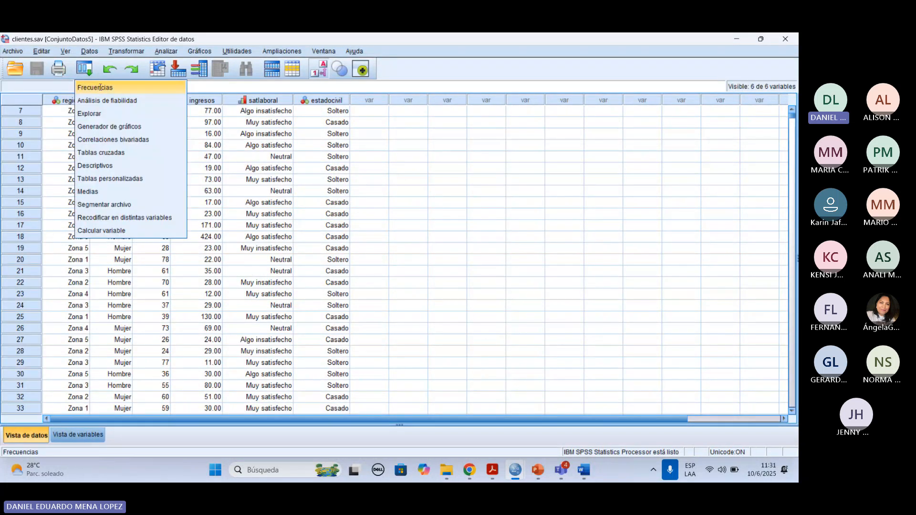
{"action": "left_click", "coordinate": [100, 87]}
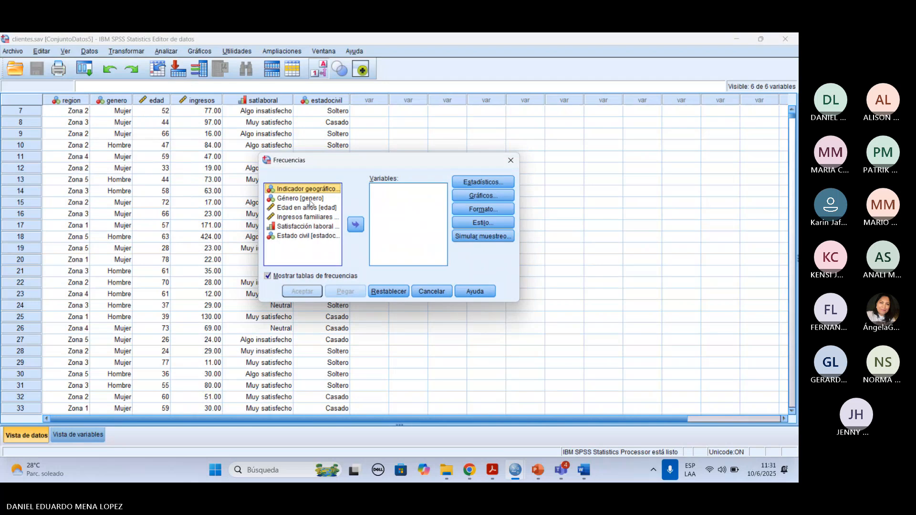
{"action": "double_click", "coordinate": [309, 199]}
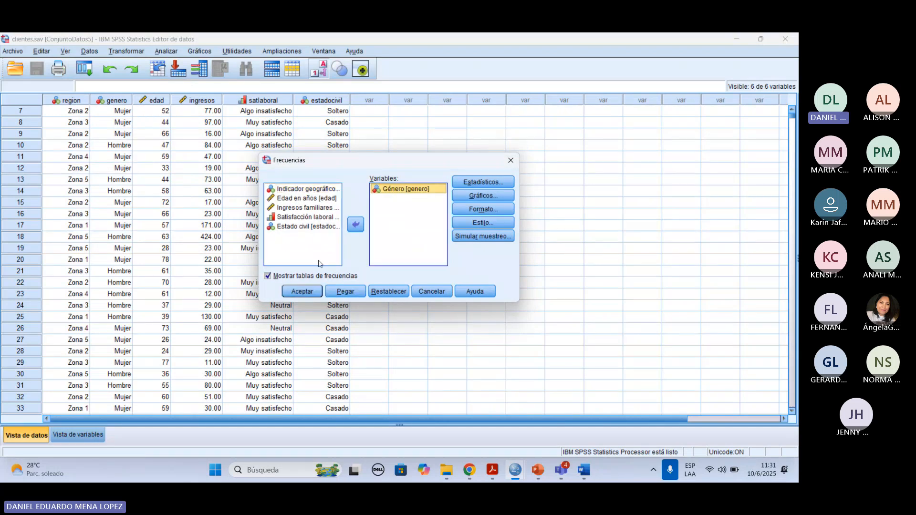
{"action": "left_click", "coordinate": [302, 291]}
Examine the Género frequency table enlarged in the print preview, and close the preview.
{"action": "left_click", "coordinate": [210, 406]}
{"action": "left_click", "coordinate": [82, 73]}
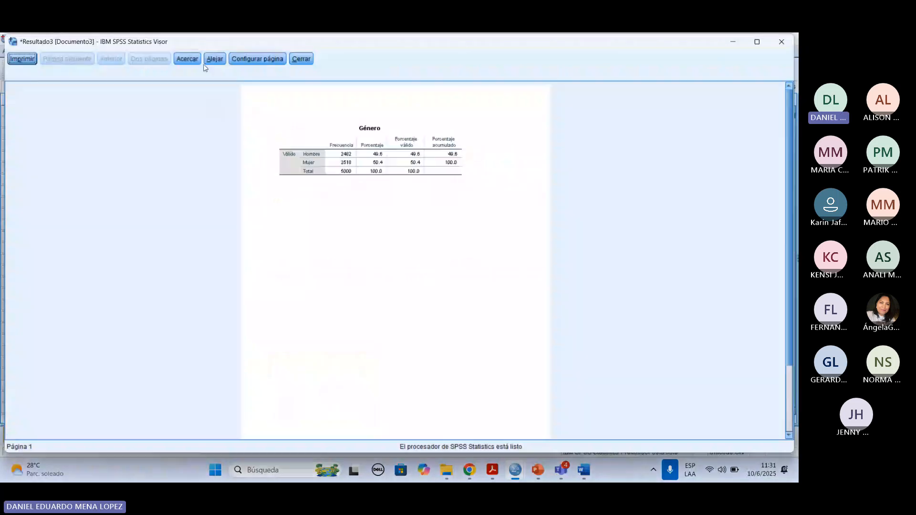
{"action": "left_click", "coordinate": [188, 60]}
{"action": "left_click", "coordinate": [191, 59]}
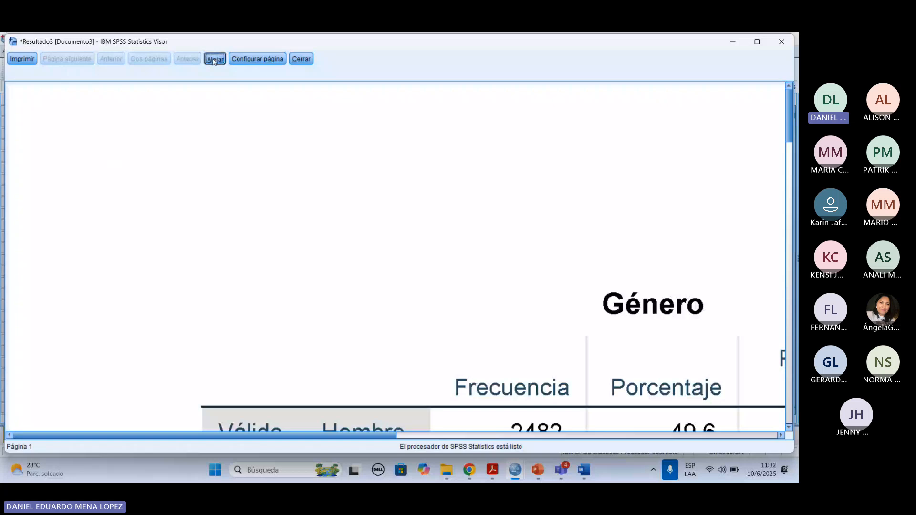
{"action": "left_click", "coordinate": [215, 60]}
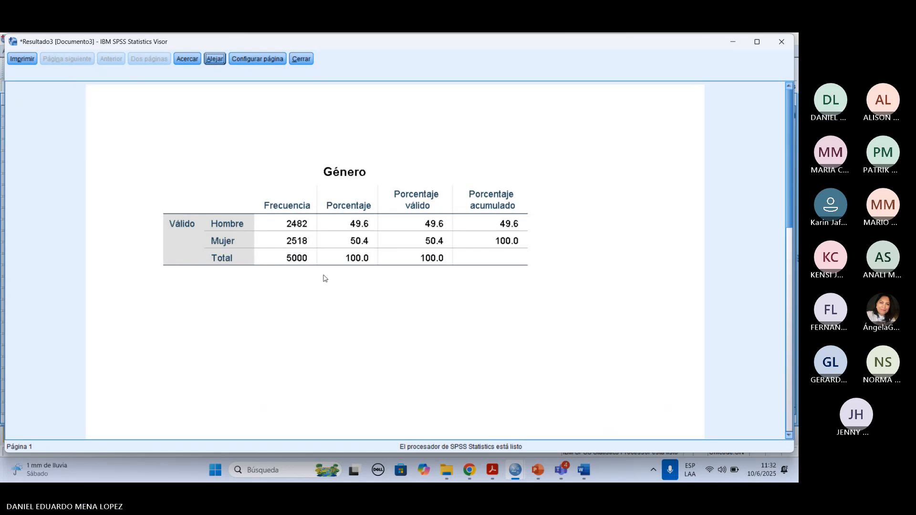
{"action": "left_click", "coordinate": [302, 58]}
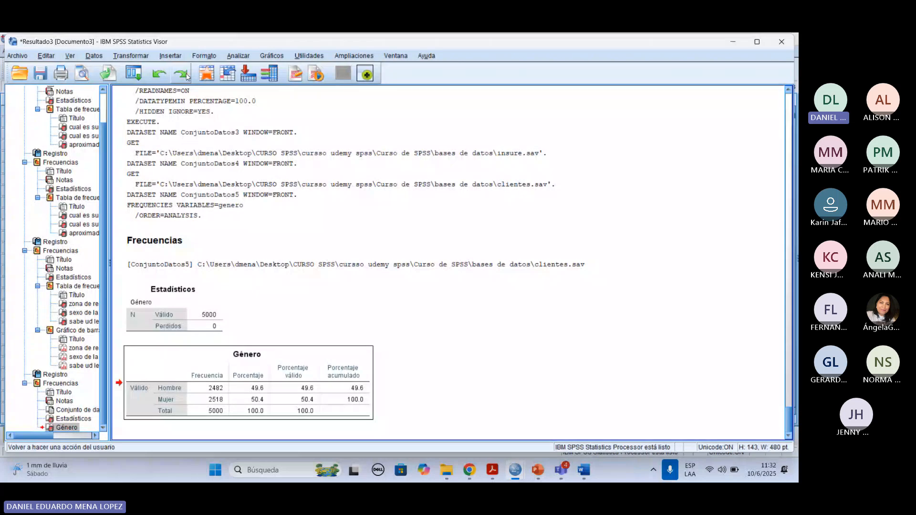
Set up a new frequency analysis from the data editor with cleared settings and variables listed by name, and add region.
{"action": "left_click", "coordinate": [205, 74]}
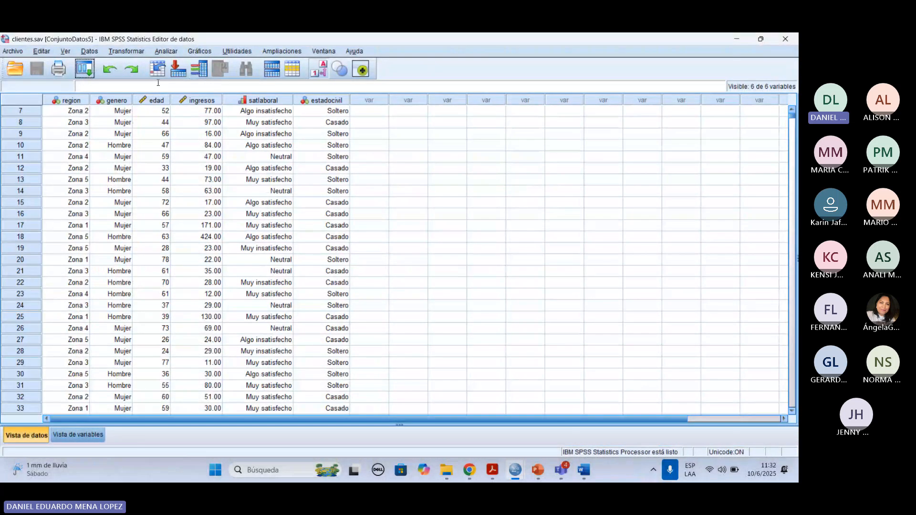
{"action": "left_click", "coordinate": [91, 71]}
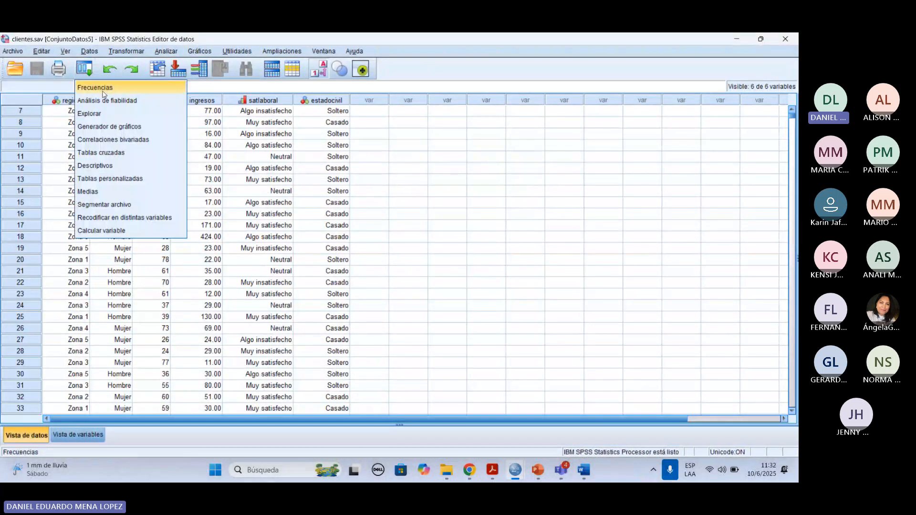
{"action": "left_click", "coordinate": [103, 87]}
{"action": "left_click", "coordinate": [398, 290]}
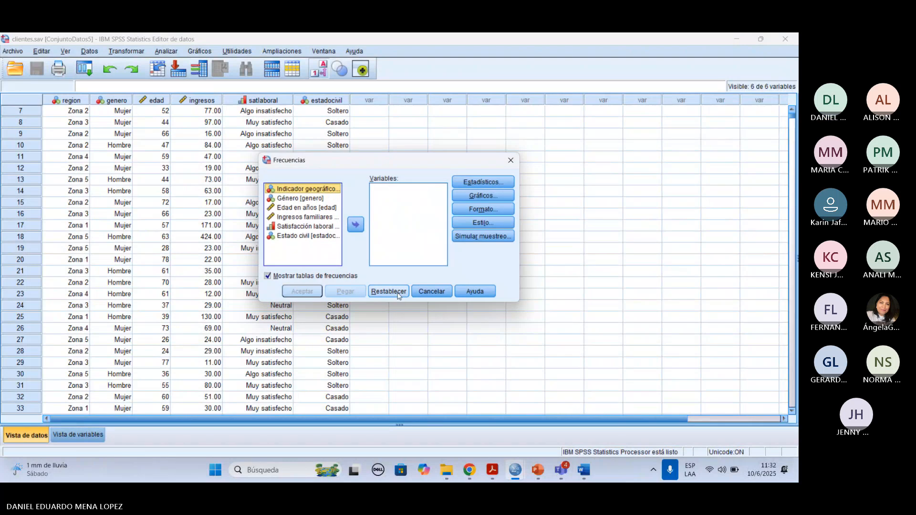
{"action": "right_click", "coordinate": [301, 210]}
{"action": "left_click", "coordinate": [316, 220]}
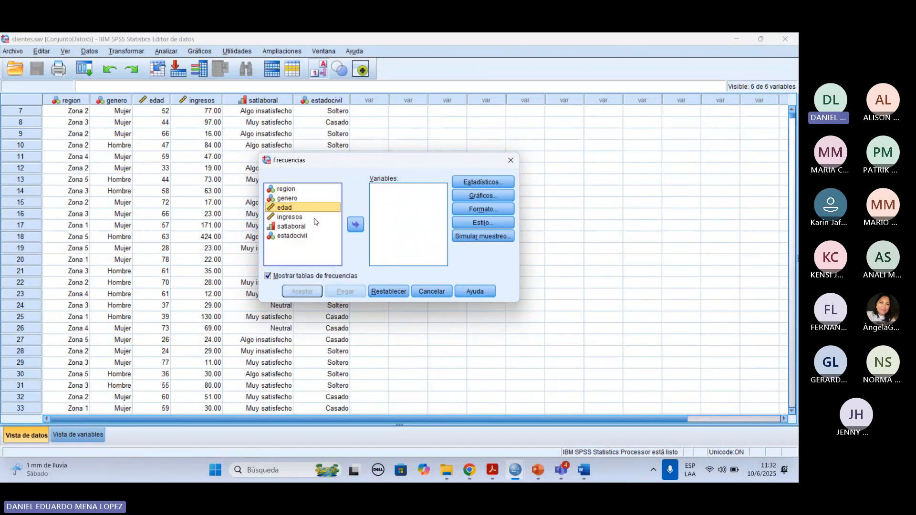
{"action": "left_click", "coordinate": [289, 189]}
{"action": "left_click", "coordinate": [358, 228]}
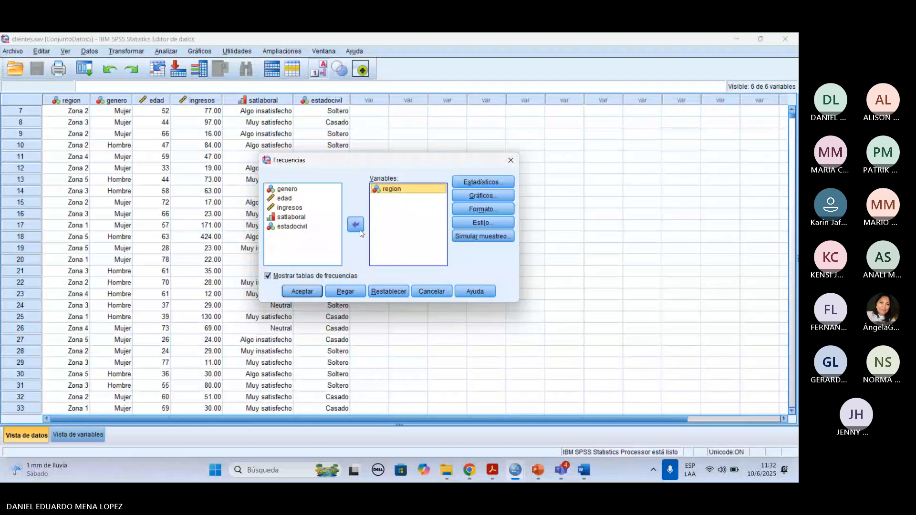
Include a pie chart based on frequencies and run the frequency analysis for region.
{"action": "left_click", "coordinate": [484, 182]}
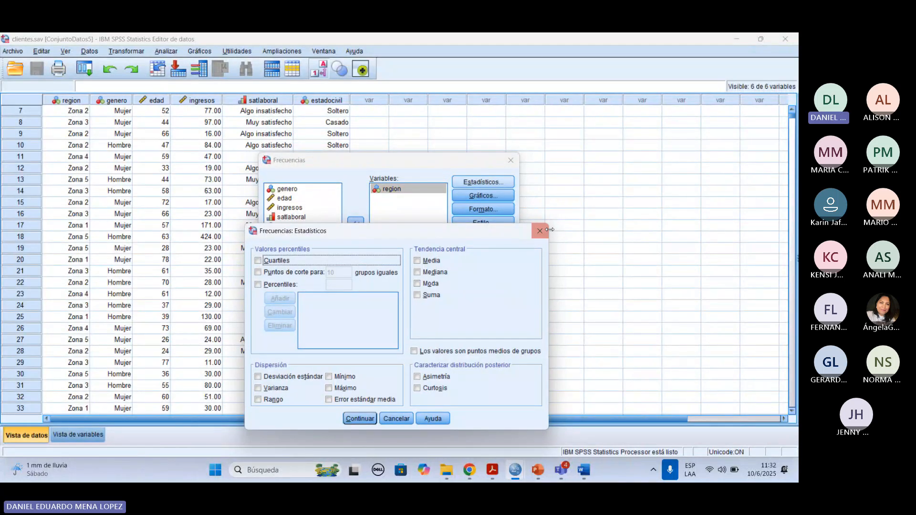
{"action": "left_click", "coordinate": [539, 231]}
{"action": "left_click", "coordinate": [483, 196]}
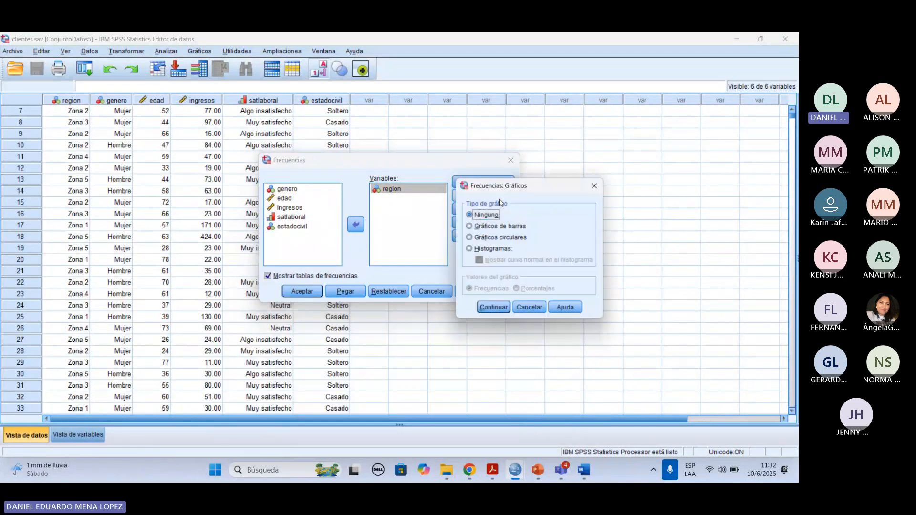
{"action": "left_click", "coordinate": [478, 237]}
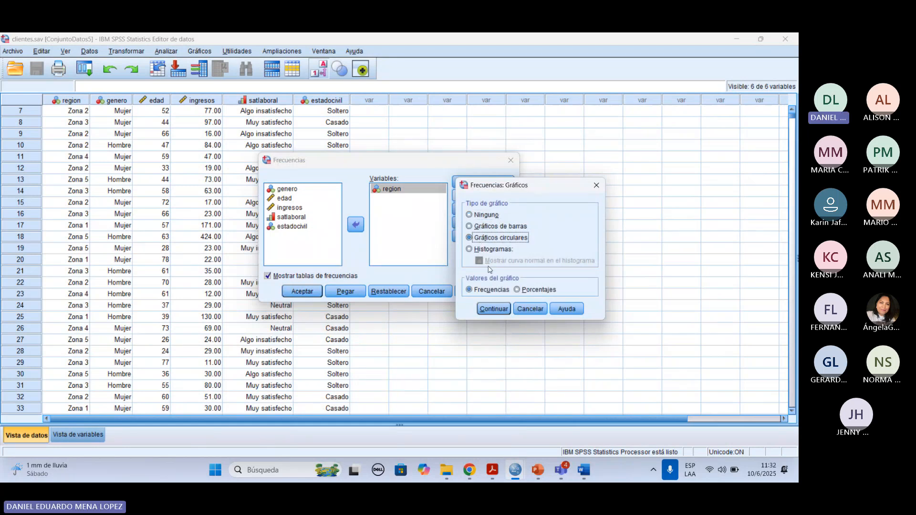
{"action": "left_click", "coordinate": [492, 308]}
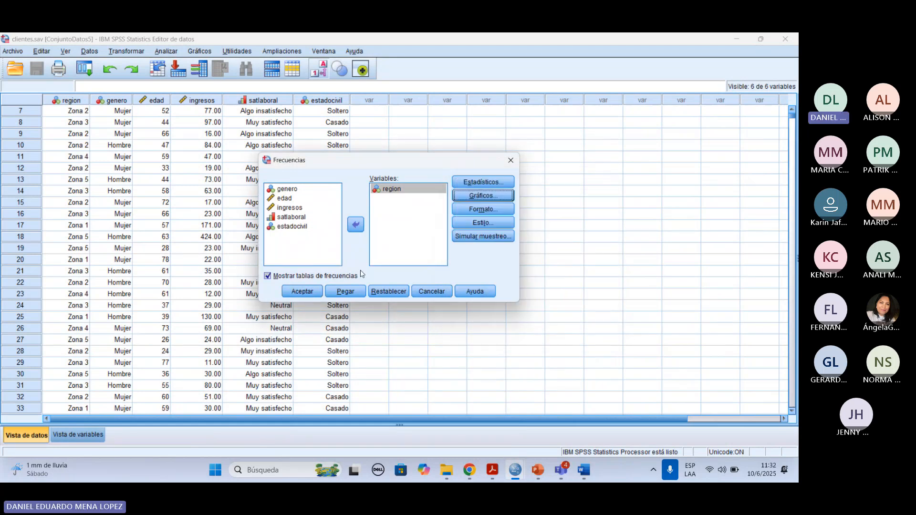
{"action": "left_click", "coordinate": [301, 292]}
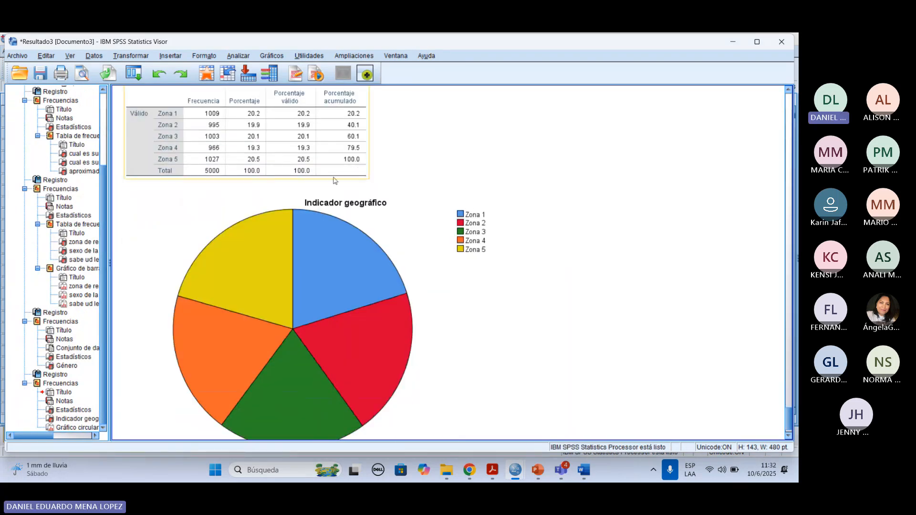
Examine the Indicador geográfico frequency table enlarged in the print preview, and close the preview.
{"action": "scroll", "coordinate": [335, 181], "scroll_direction": "up", "scroll_amount": 1}
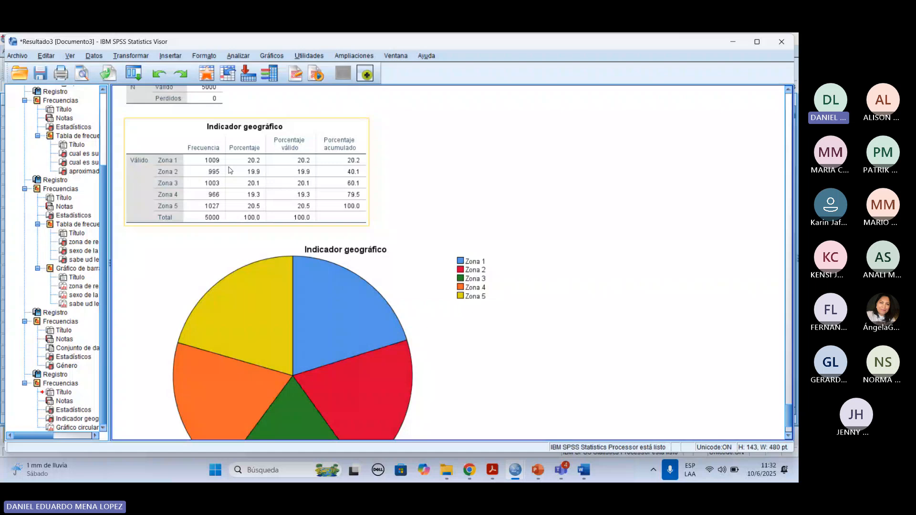
{"action": "left_click", "coordinate": [272, 282]}
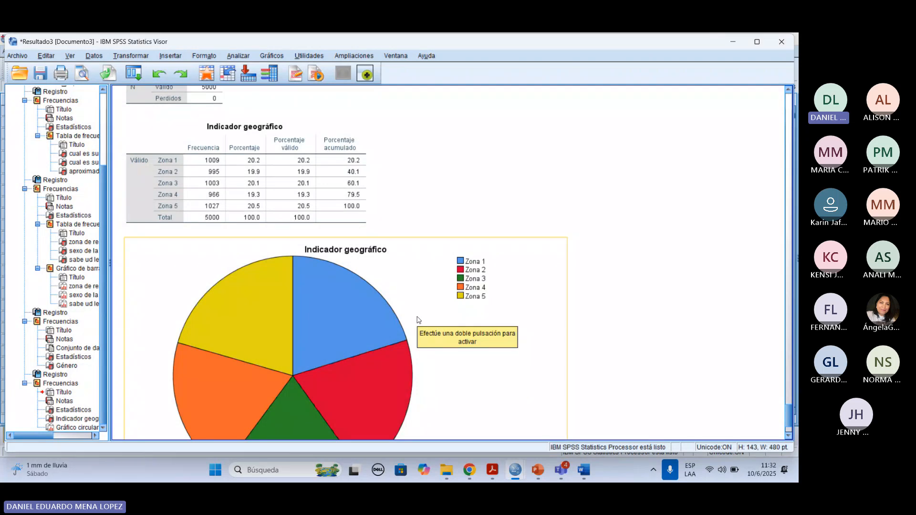
{"action": "left_click", "coordinate": [231, 197]}
{"action": "left_click", "coordinate": [80, 72]}
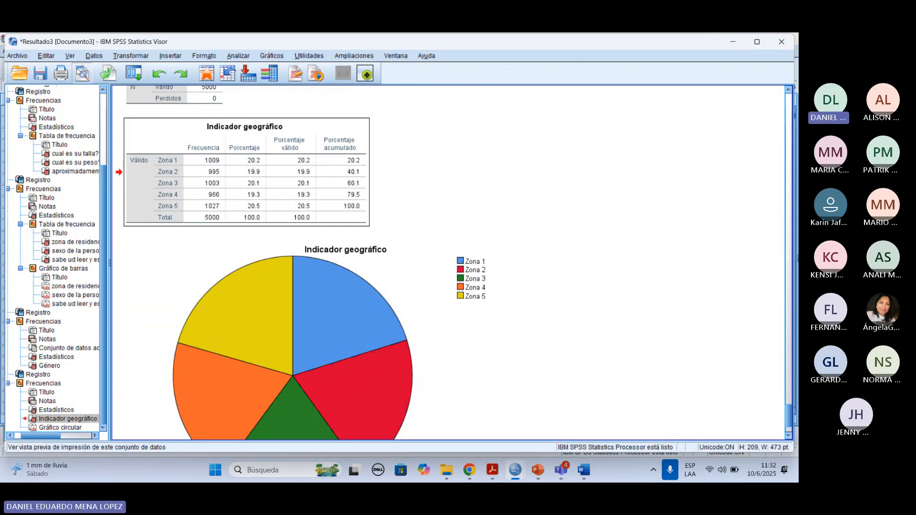
{"action": "left_click", "coordinate": [187, 59]}
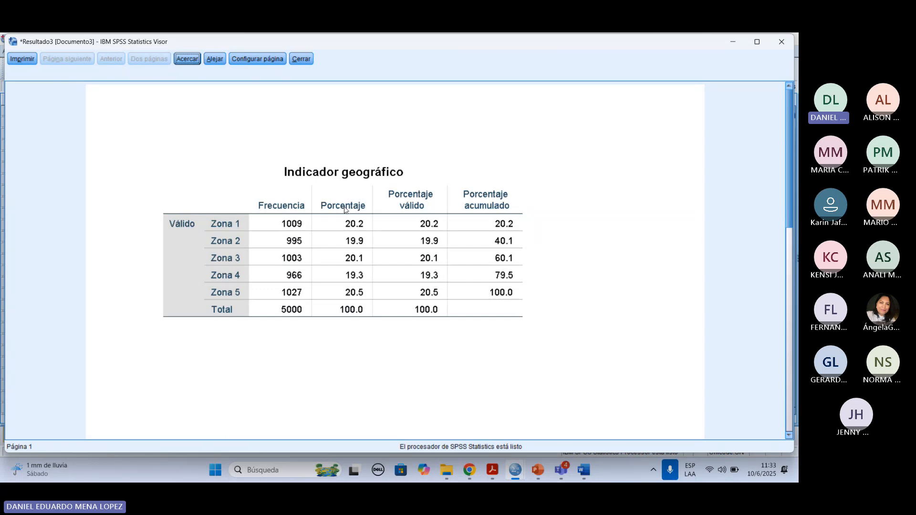
{"action": "left_click", "coordinate": [304, 62]}
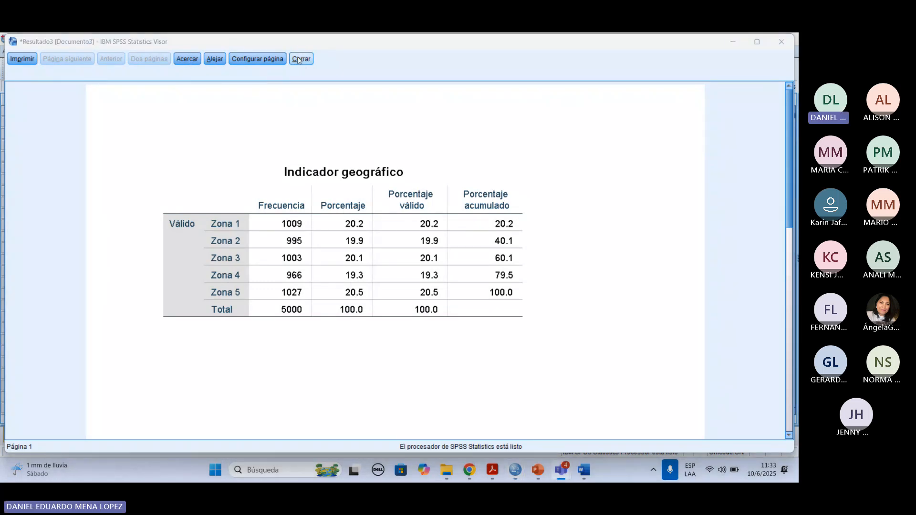
{"action": "left_click", "coordinate": [300, 58]}
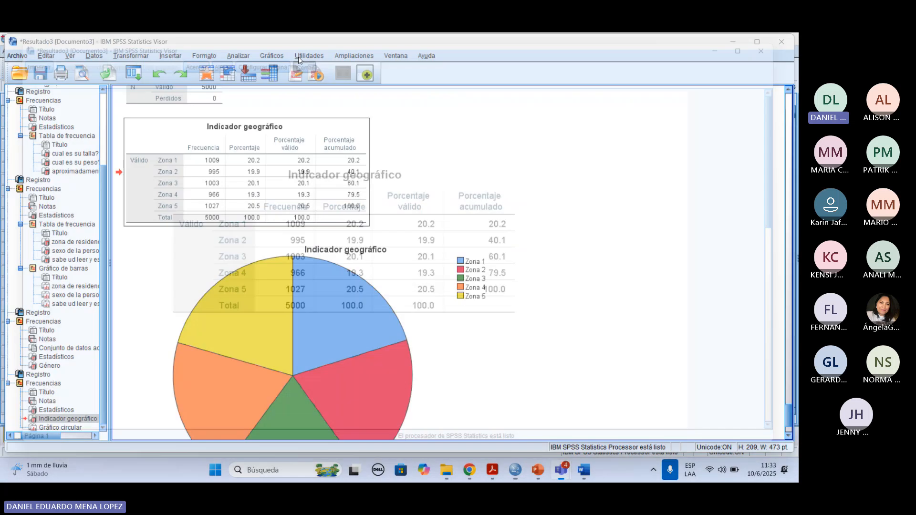
Add count (Recuento) data labels to the slices of the Indicador geográfico pie chart and close the chart editor.
{"action": "left_click", "coordinate": [301, 239]}
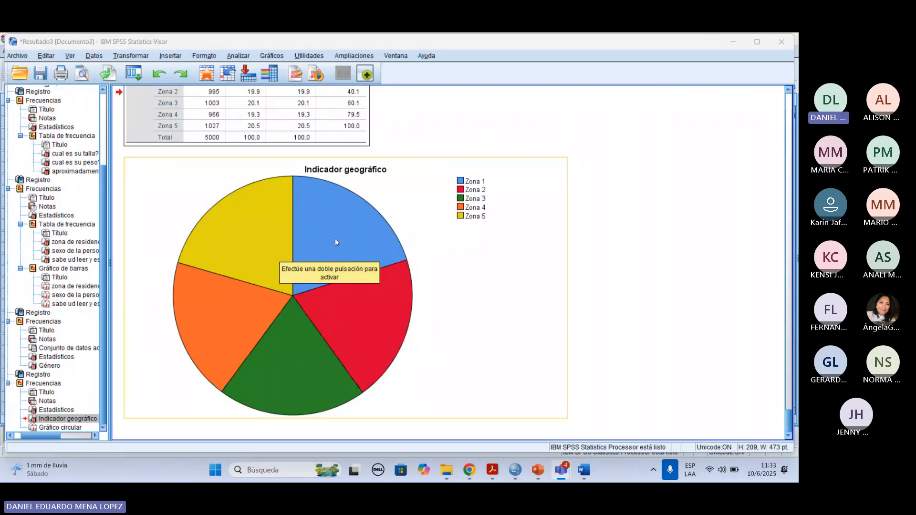
{"action": "scroll", "coordinate": [335, 242], "scroll_direction": "up", "scroll_amount": 20}
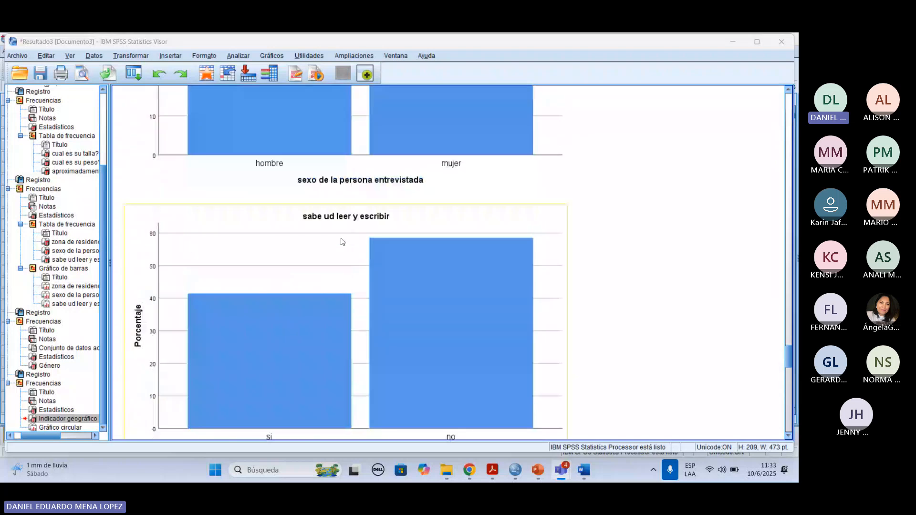
{"action": "scroll", "coordinate": [340, 238], "scroll_direction": "down", "scroll_amount": 20}
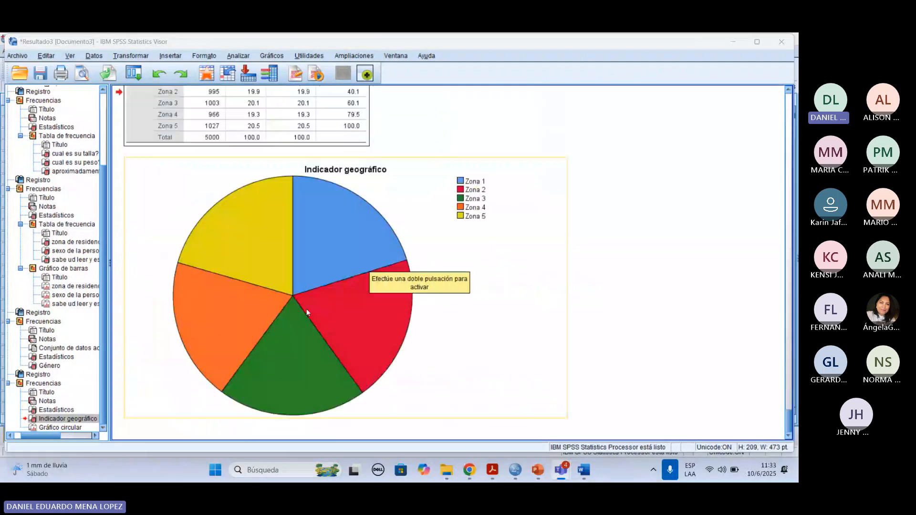
{"action": "left_click", "coordinate": [279, 262]}
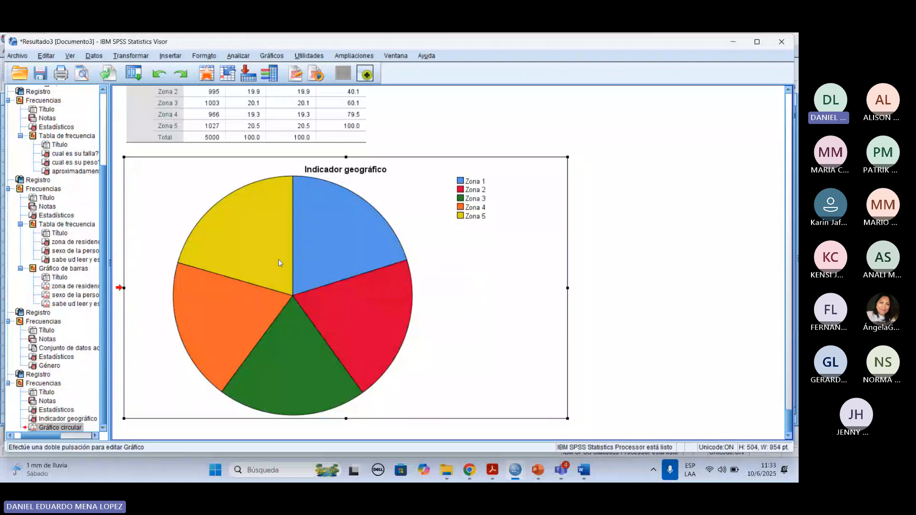
{"action": "double_click", "coordinate": [279, 263]}
{"action": "left_click", "coordinate": [471, 170]}
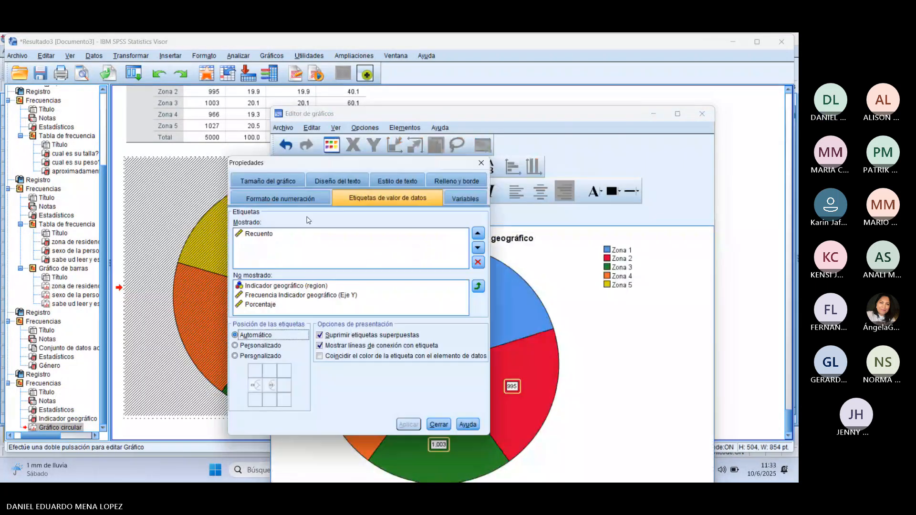
{"action": "left_click", "coordinate": [479, 167]}
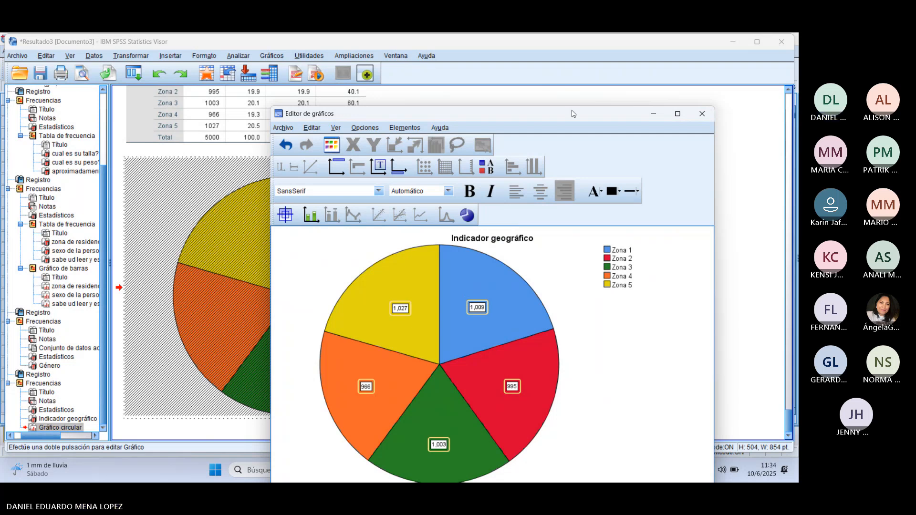
{"action": "left_click_drag", "start_coordinate": [573, 114], "coordinate": [562, 49]}
{"action": "left_click", "coordinate": [691, 50]}
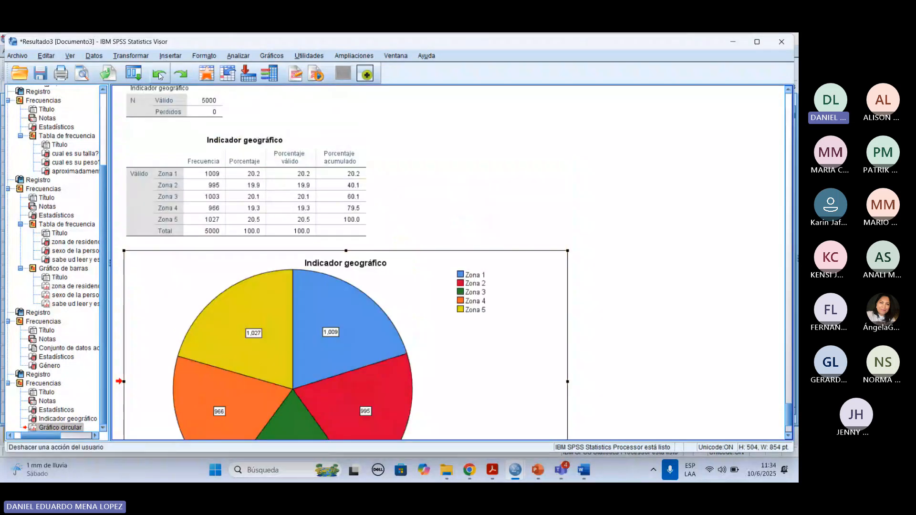
Set up a new frequency analysis with cleared settings and add Estado civil as its only variable.
{"action": "left_click", "coordinate": [134, 73]}
{"action": "left_click", "coordinate": [161, 93]}
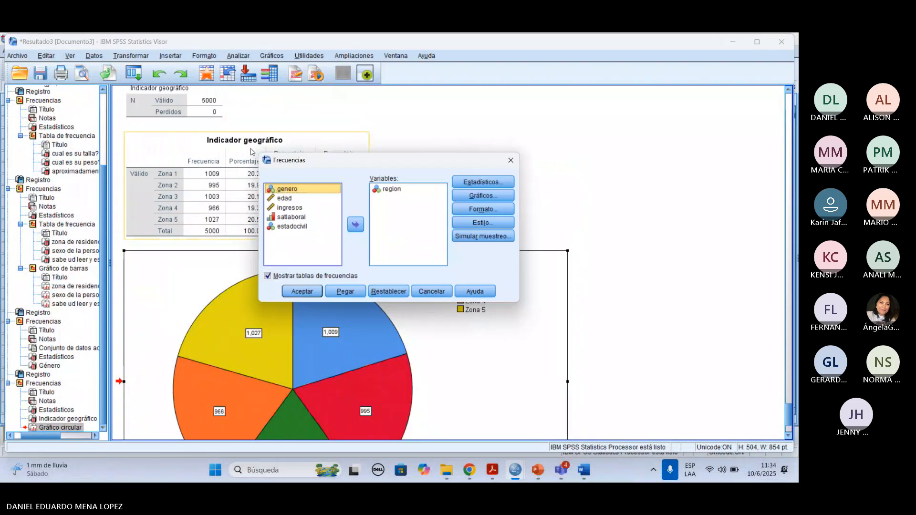
{"action": "left_click", "coordinate": [369, 293]}
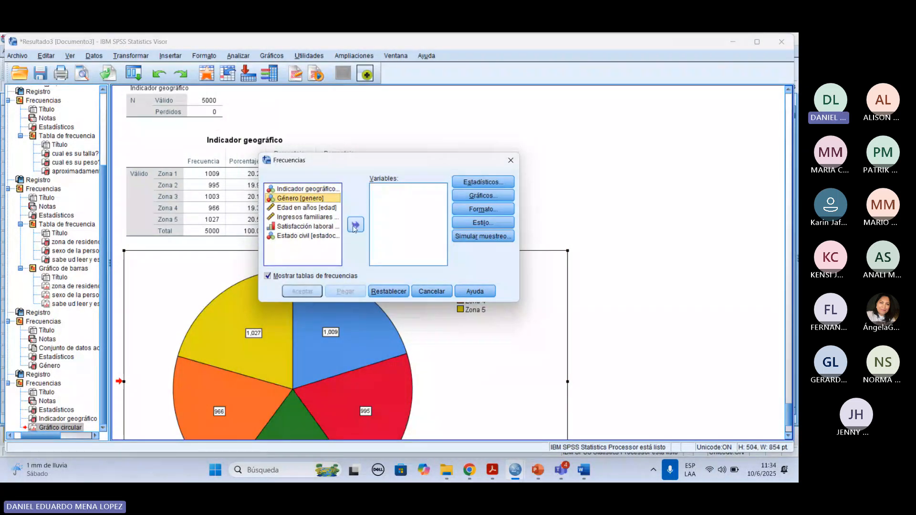
{"action": "left_click", "coordinate": [308, 237]}
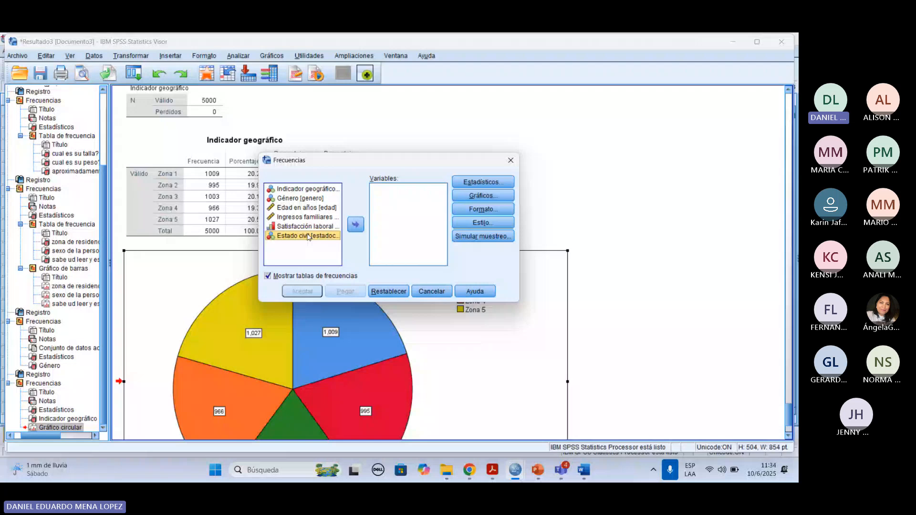
{"action": "left_click", "coordinate": [356, 224]}
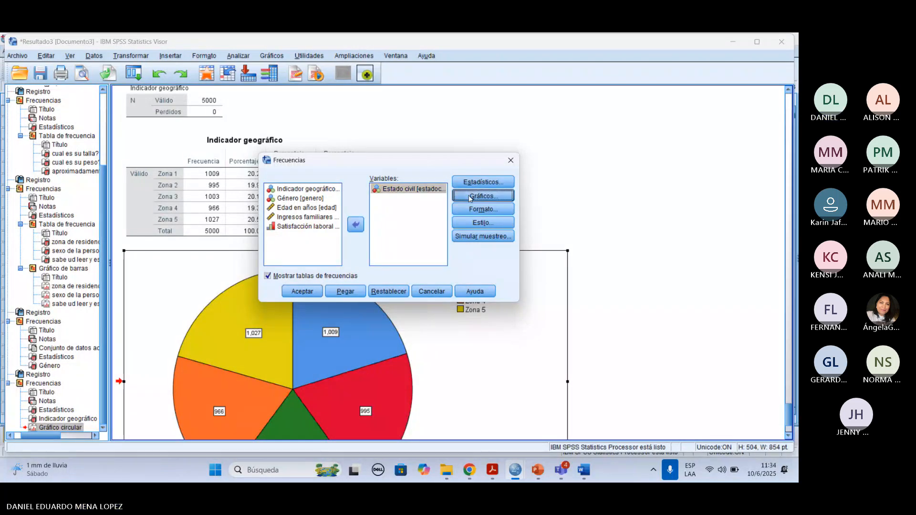
Include a pie chart and run the frequency analysis for Estado civil.
{"action": "left_click", "coordinate": [471, 196]}
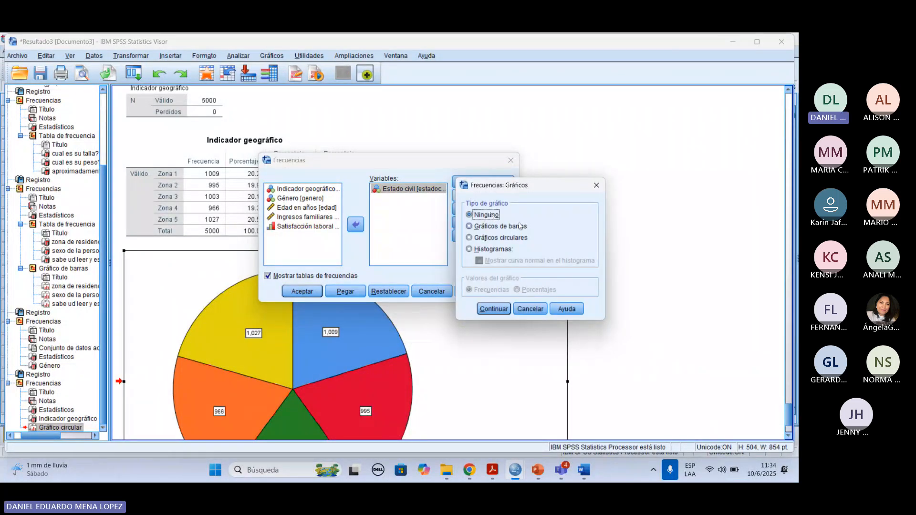
{"action": "left_click", "coordinate": [469, 237]}
{"action": "left_click", "coordinate": [493, 308]}
{"action": "left_click", "coordinate": [302, 291]}
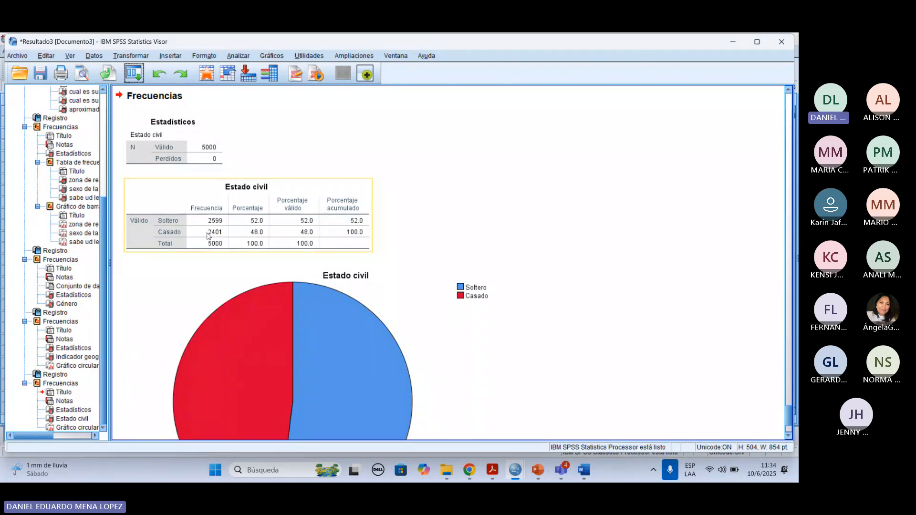
Add count data labels to the slices of the Estado civil pie chart and close the chart editor.
{"action": "left_click", "coordinate": [315, 272]}
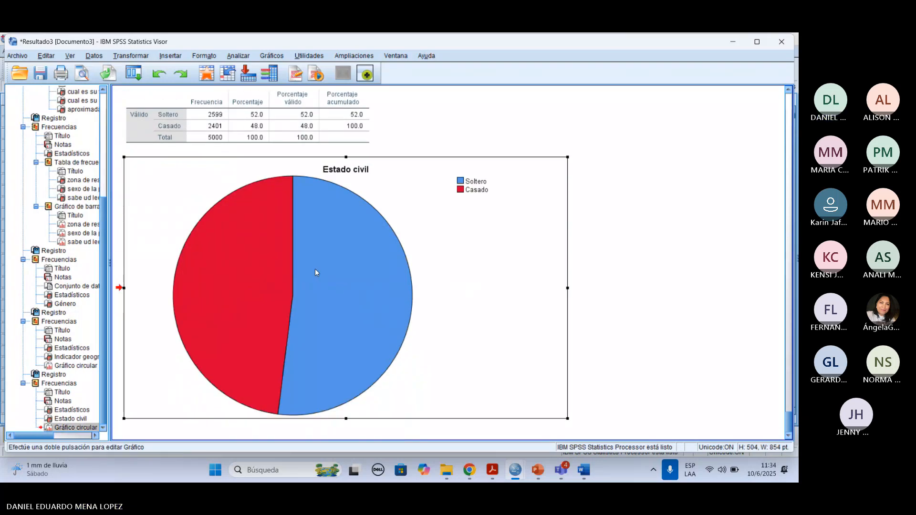
{"action": "double_click", "coordinate": [315, 273]}
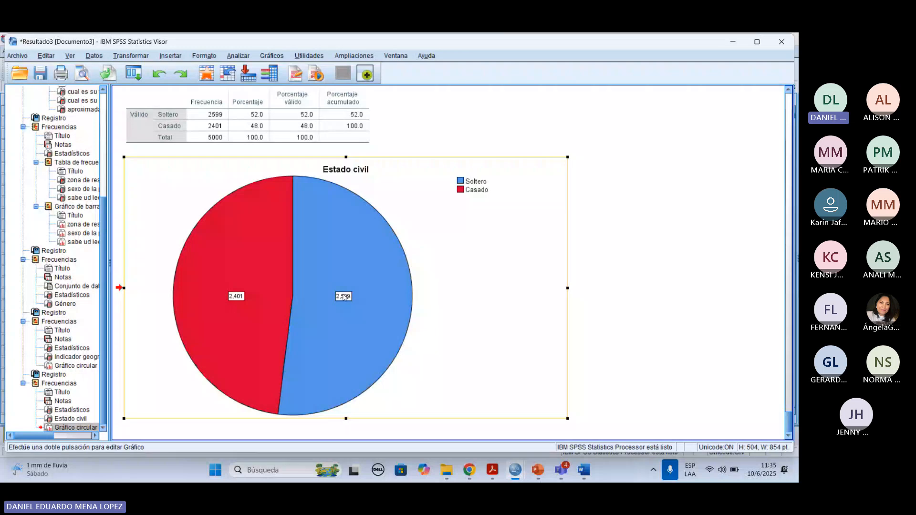
{"action": "scroll", "coordinate": [330, 260], "scroll_direction": "up", "scroll_amount": 1}
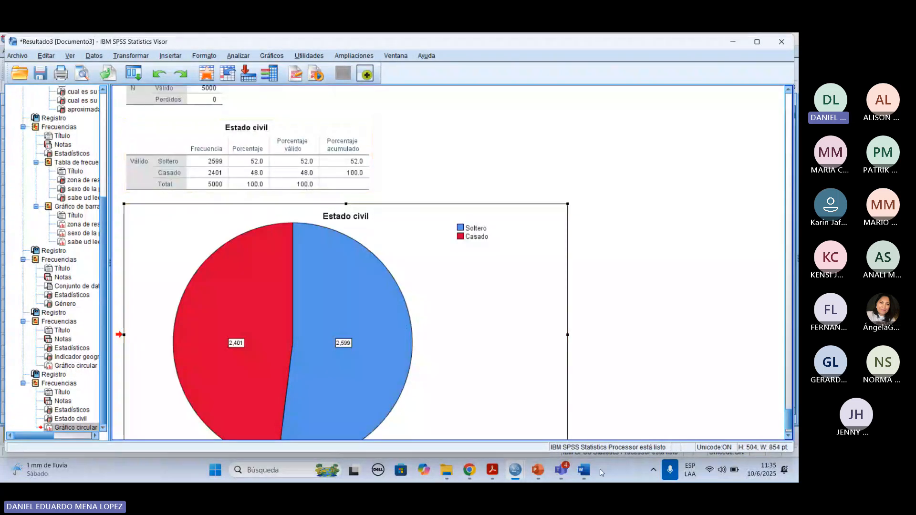
Check the Word document and the clientes.sav data, and return to the SPSS dataset 1. Ejercicio SPSS BASE DE DATOS youtube.sav.
{"action": "left_click", "coordinate": [584, 470]}
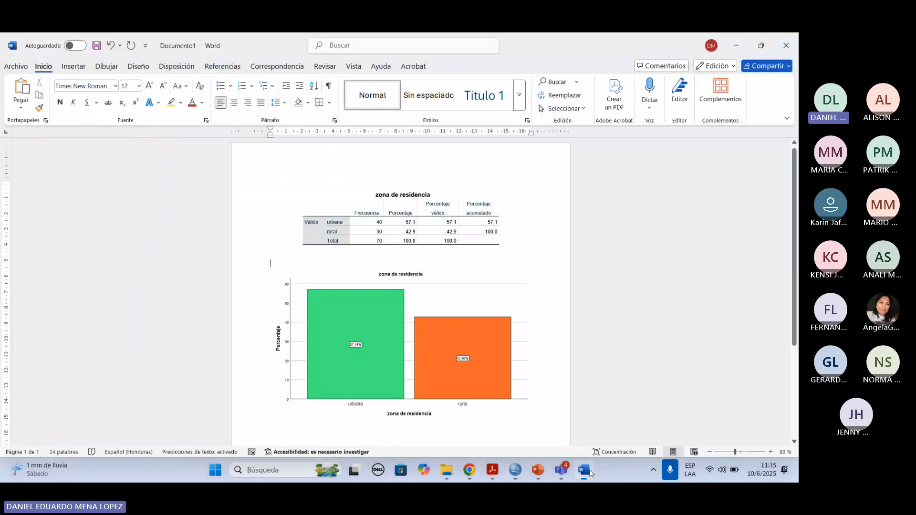
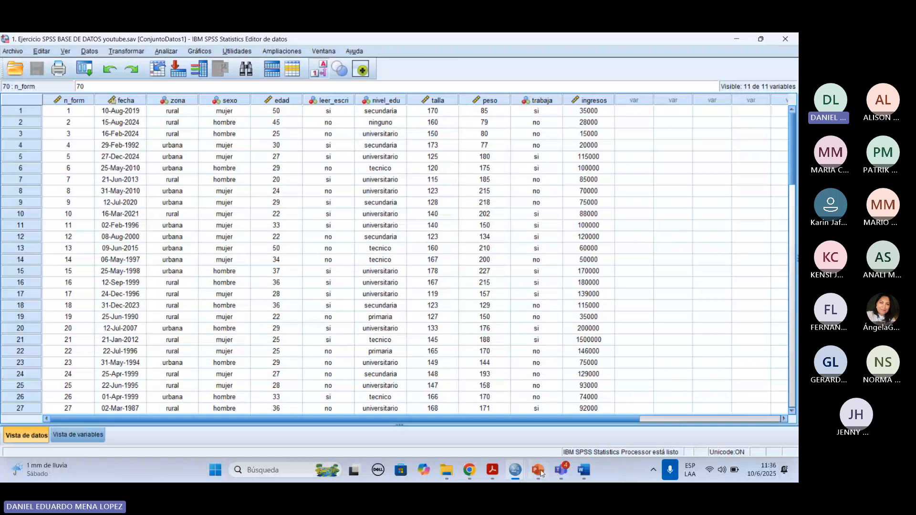
{"action": "left_click", "coordinate": [516, 472]}
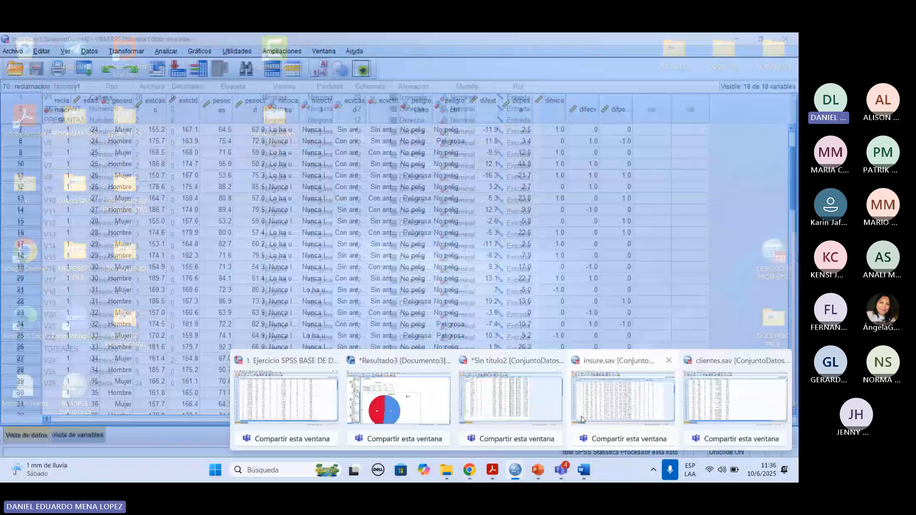
{"action": "left_click", "coordinate": [744, 400]}
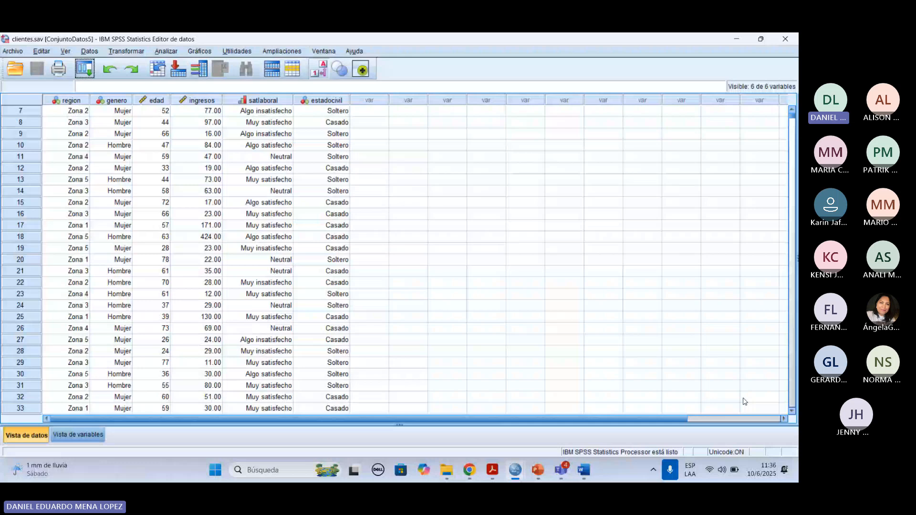
{"action": "left_click", "coordinate": [515, 470]}
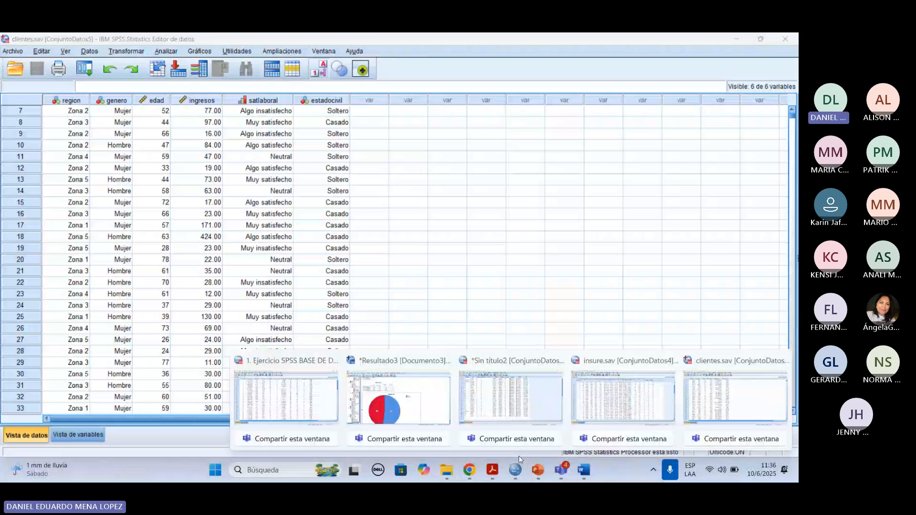
{"action": "mouse_move", "coordinate": [518, 415]}
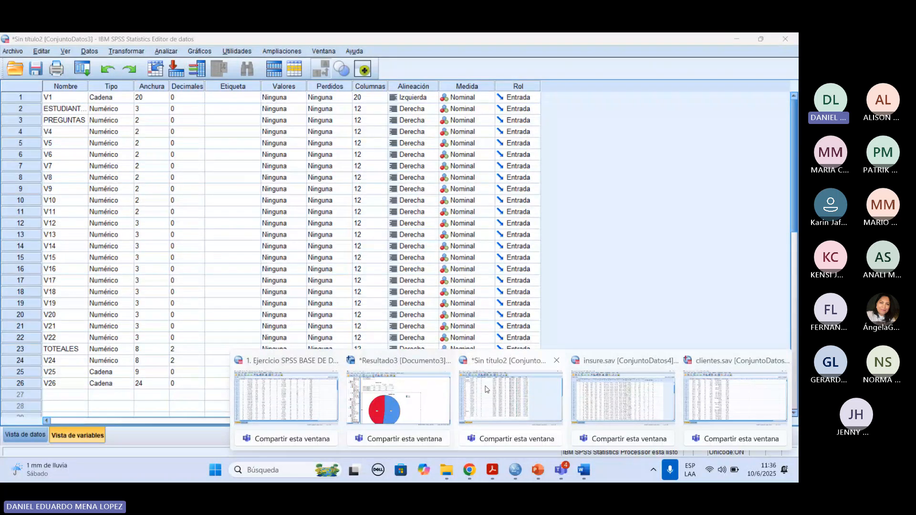
{"action": "mouse_move", "coordinate": [314, 392]}
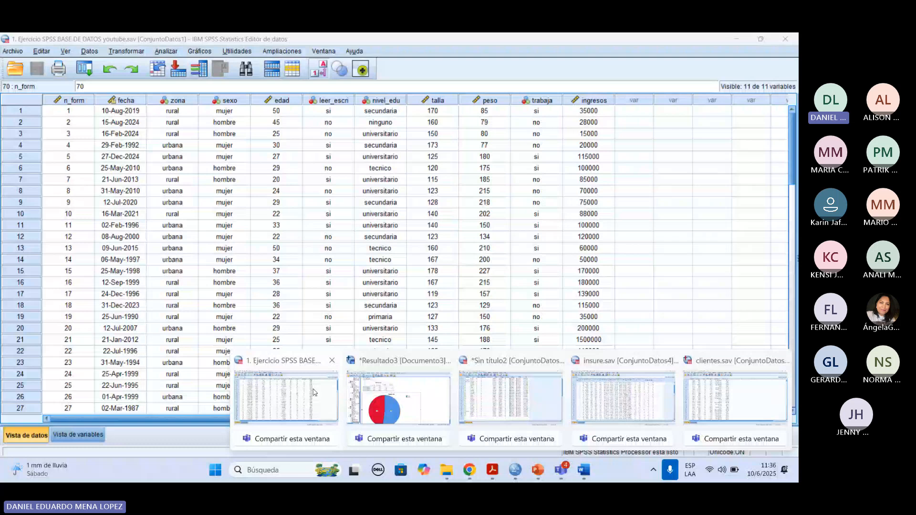
{"action": "left_click", "coordinate": [314, 392]}
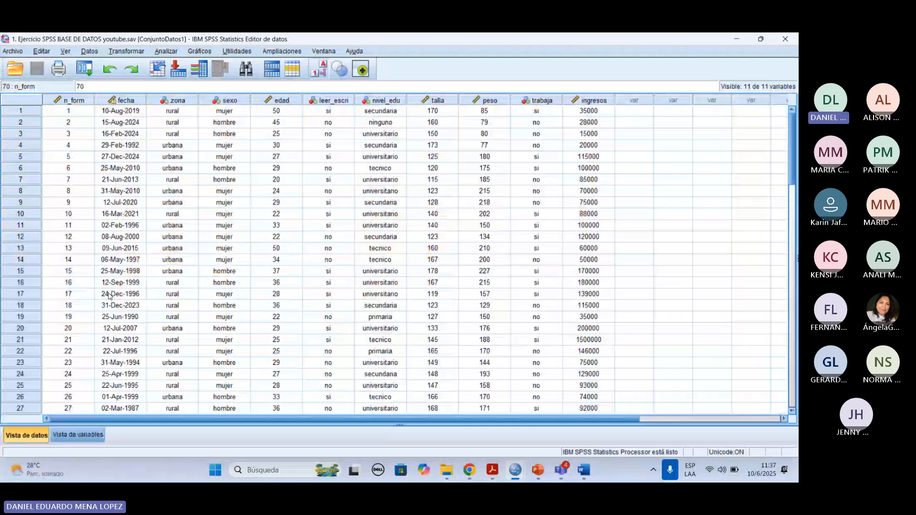
Show the variable definitions and create a new variable named PAA in row 12, below ingresos.
{"action": "scroll", "coordinate": [108, 296], "scroll_direction": "down", "scroll_amount": 8}
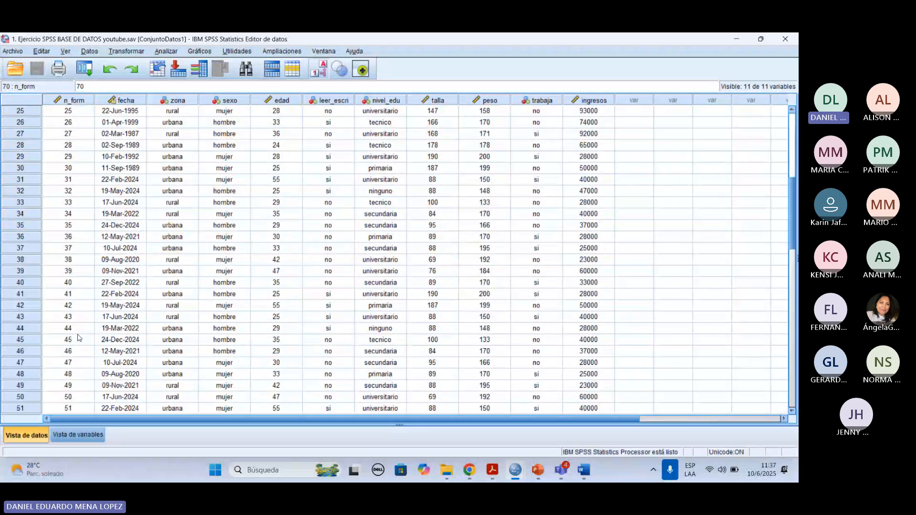
{"action": "key", "text": "ctrl+t"}
{"action": "left_click", "coordinate": [69, 225]}
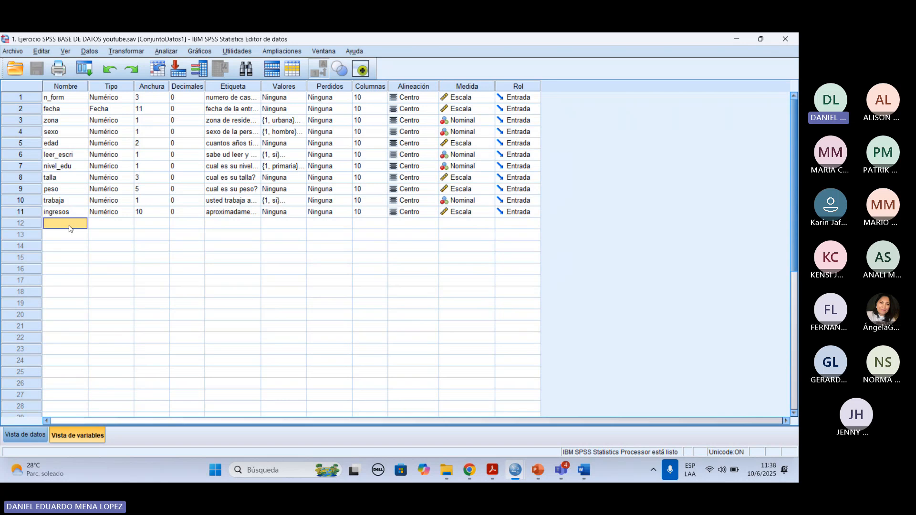
{"action": "left_click", "coordinate": [70, 225]}
{"action": "type", "text": "PAA"}
Keep PAA numeric and set its width to 10 and its decimals to 0.
{"action": "left_click", "coordinate": [102, 227]}
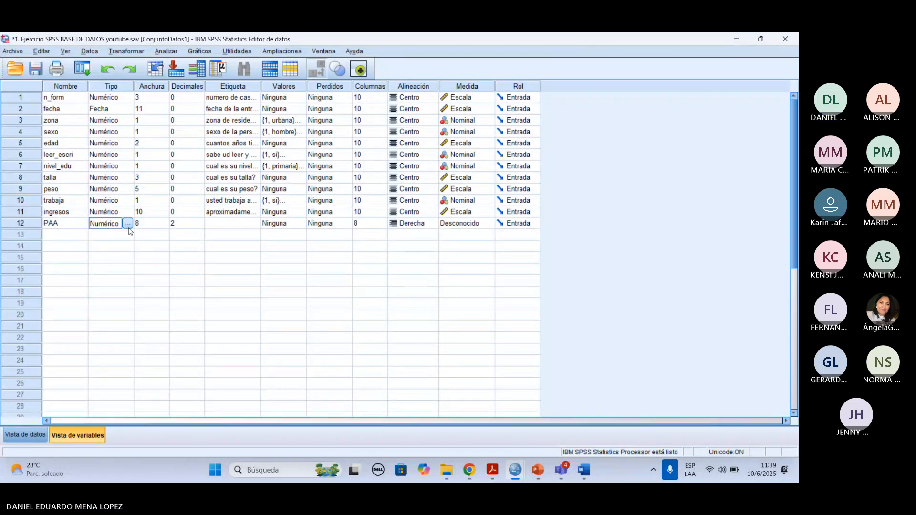
{"action": "left_click", "coordinate": [155, 224]}
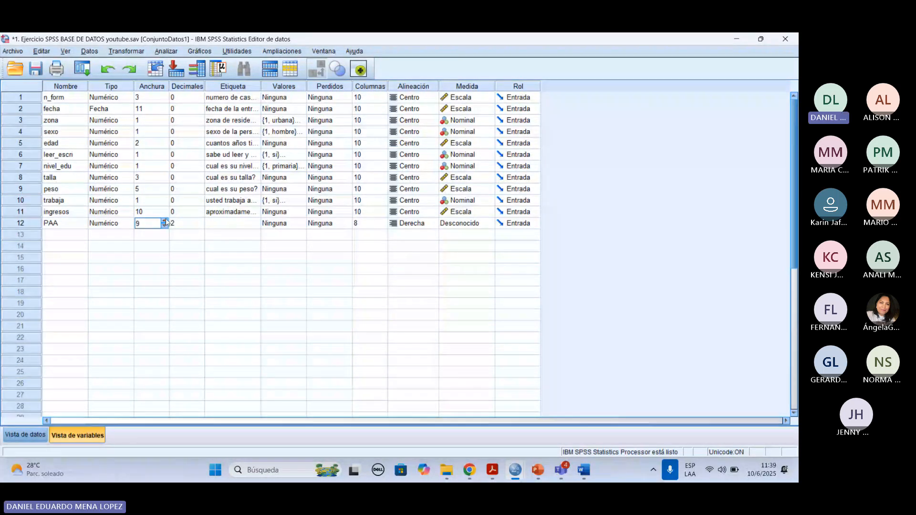
{"action": "double_click", "coordinate": [166, 221]}
Enter "Esta de acuerdo que se elimine la PAA dentro de la UNAH." as the label of PAA.
{"action": "left_click", "coordinate": [209, 224]}
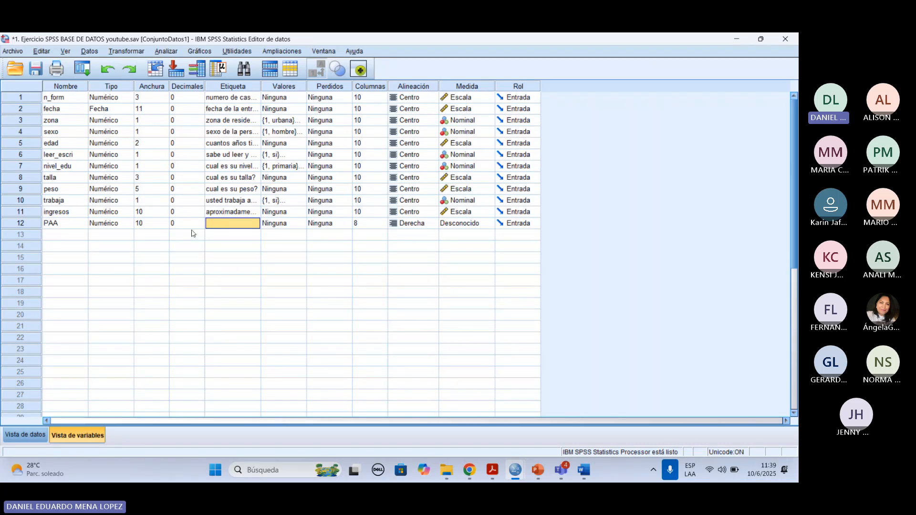
{"action": "type", "text": "eSDT"}
{"action": "key", "text": "BackSpace"}
{"action": "key", "text": "BackSpace"}
{"action": "key", "text": "BackSpace"}
{"action": "key", "text": "BackSpace"}
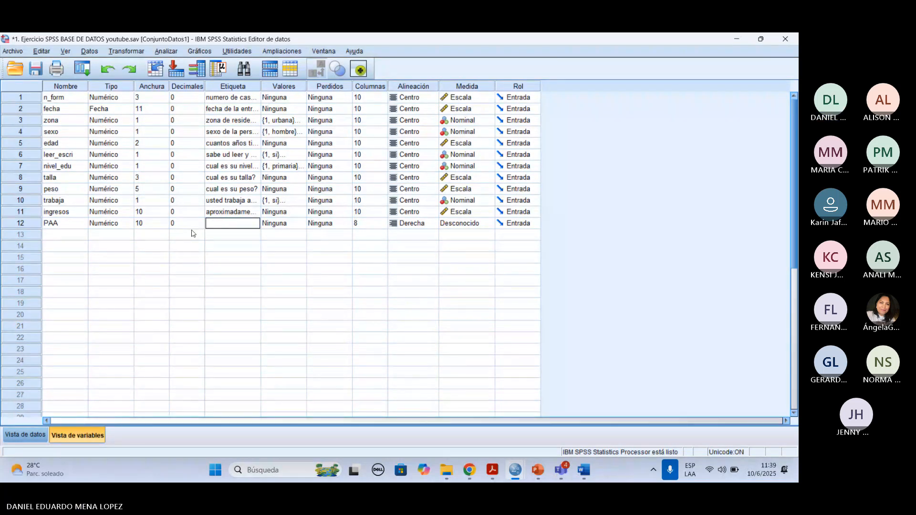
{"action": "type", "text": "Es"}
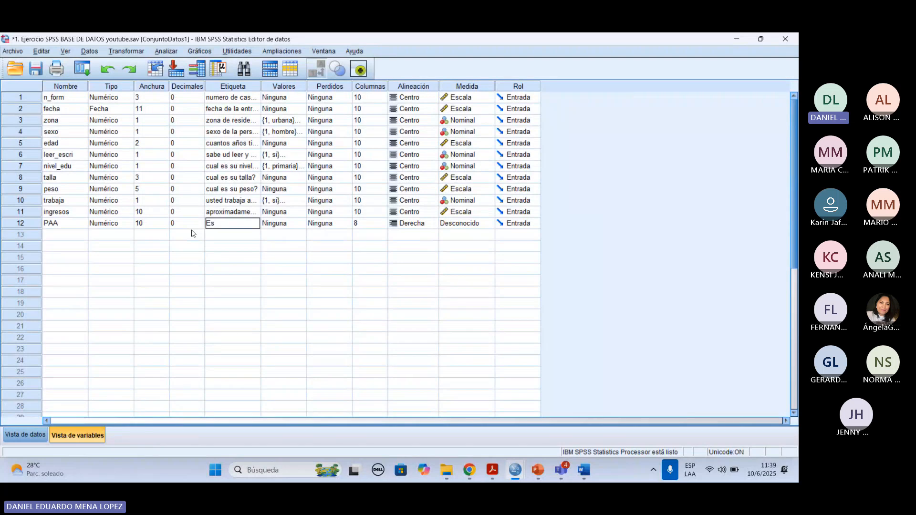
{"action": "type", "text": "ta de acue"}
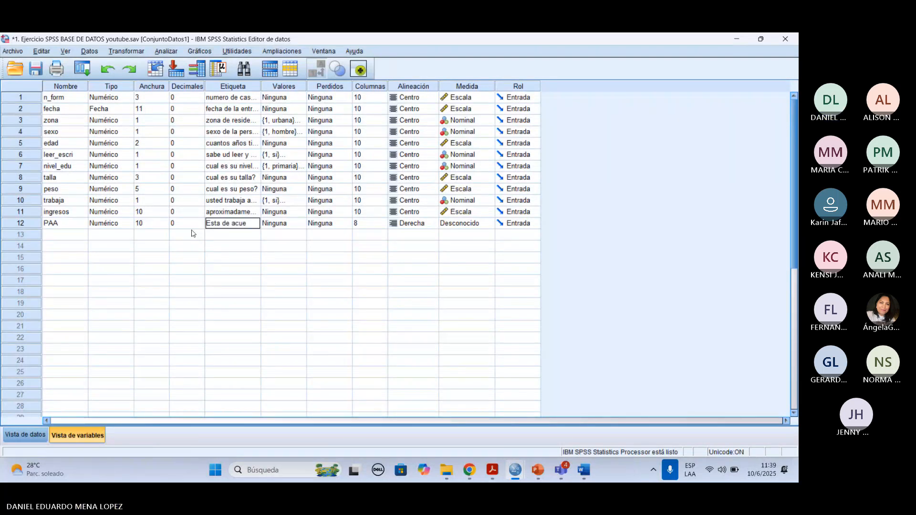
{"action": "type", "text": "rdo que"}
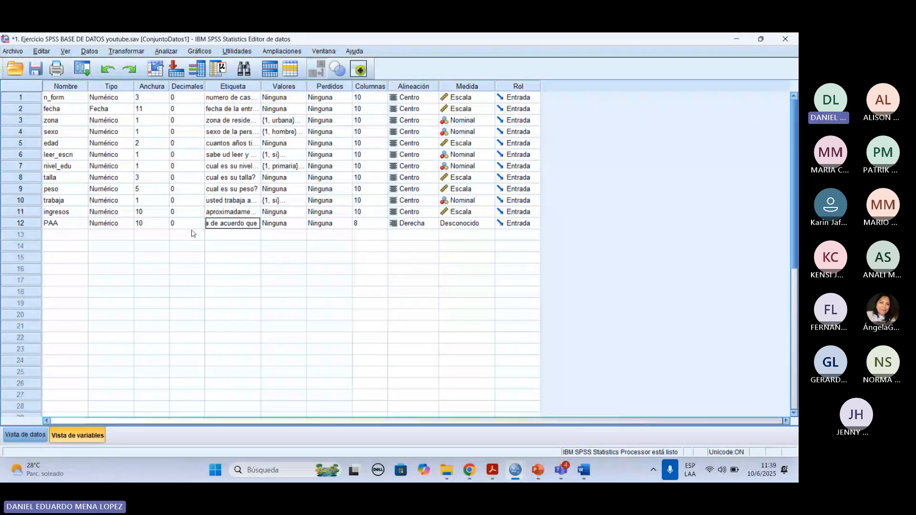
{"action": "type", "text": " se elim"}
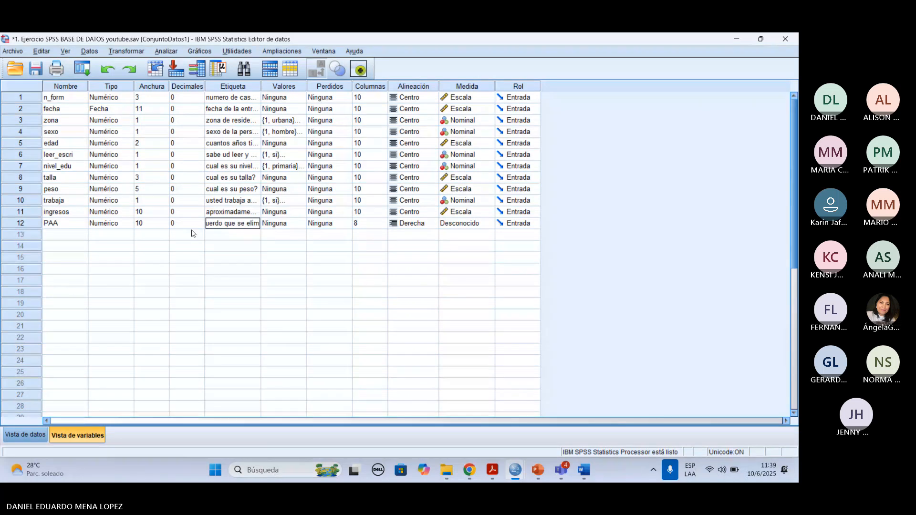
{"action": "type", "text": "ine la P"}
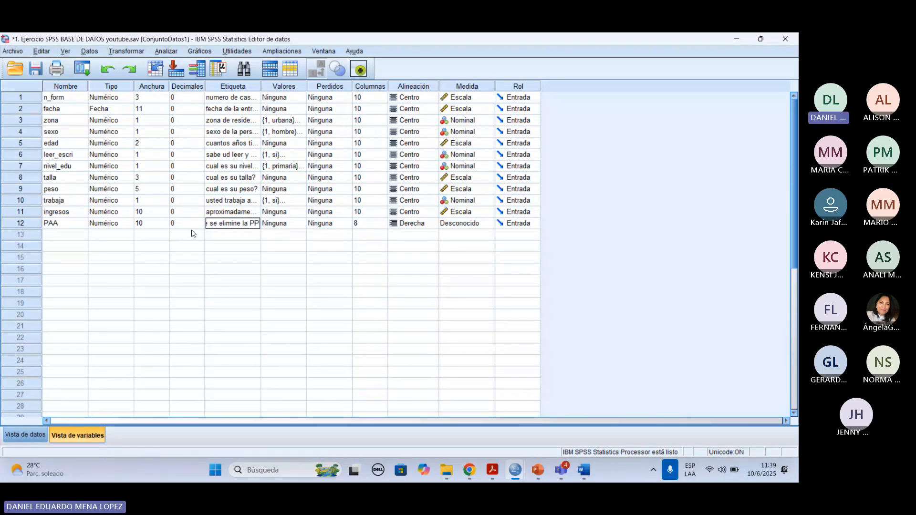
{"action": "type", "text": "AA DENTR"}
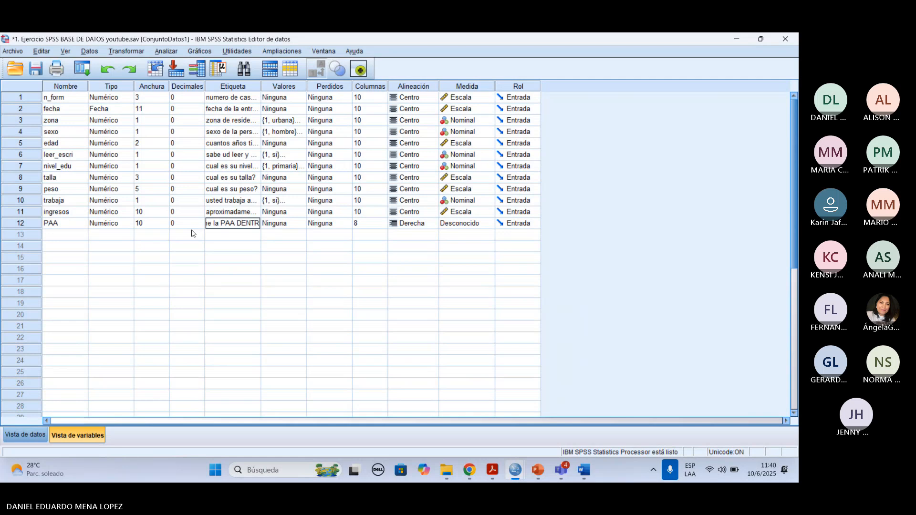
{"action": "key", "text": "BackSpace"}
{"action": "key", "text": "BackSpace"}
{"action": "key", "text": "BackSpace"}
{"action": "key", "text": "BackSpace"}
{"action": "key", "text": "BackSpace"}
{"action": "key", "text": "BackSpace"}
{"action": "type", "text": "dentro de a"}
{"action": "type", "text": " UNAH"}
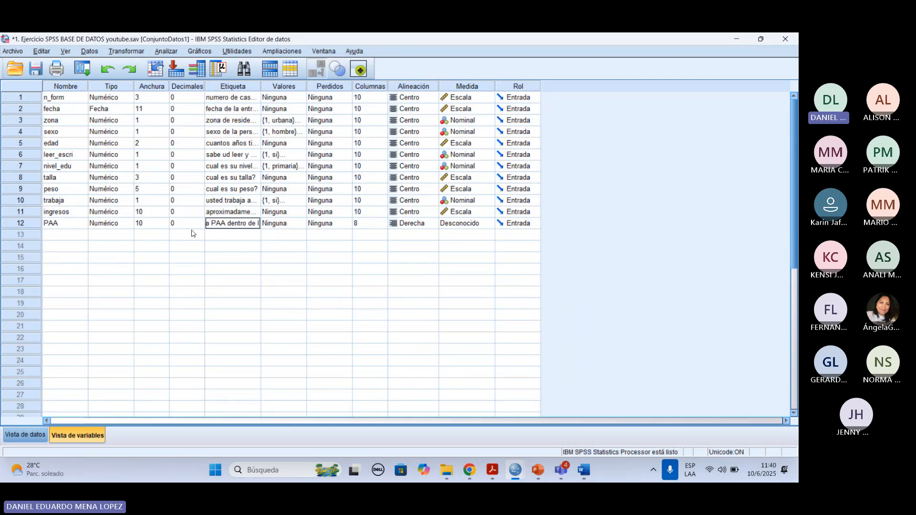
{"action": "type", "text": "."}
Define the value label 1 = "Totalmente de acuerdo" for PAA.
{"action": "left_click", "coordinate": [296, 226]}
{"action": "left_click", "coordinate": [303, 226]}
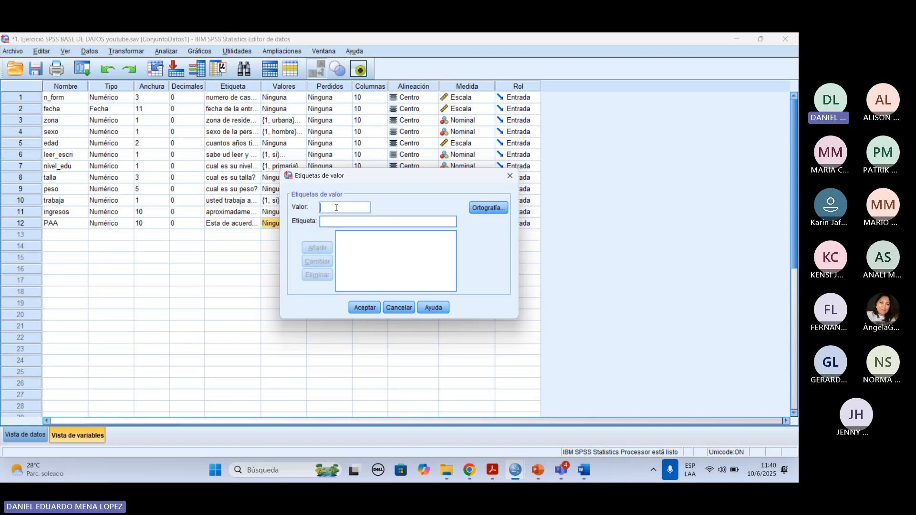
{"action": "left_click", "coordinate": [339, 218]}
{"action": "type", "text": "TO"}
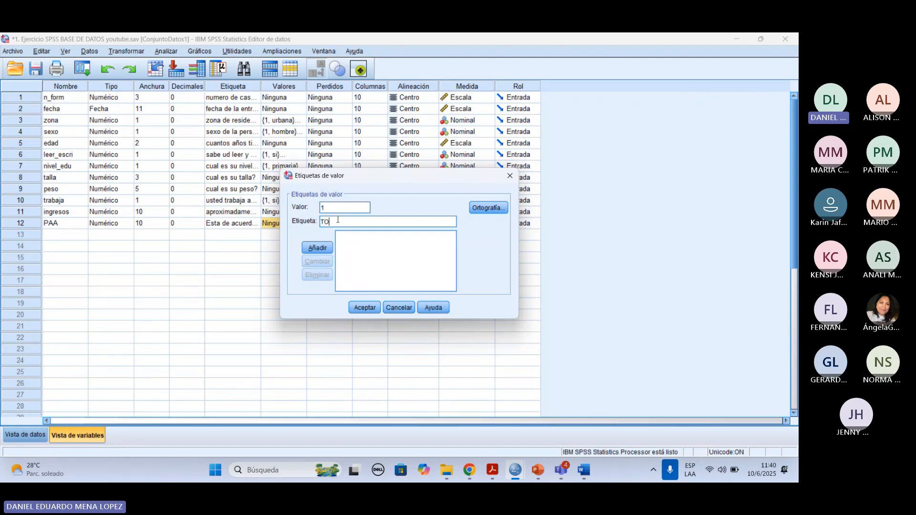
{"action": "type", "text": "TALMENT DE ACUERS"}
{"action": "key", "text": "BackSpace"}
{"action": "key", "text": "BackSpace"}
{"action": "key", "text": "BackSpace"}
{"action": "key", "text": "BackSpace"}
{"action": "key", "text": "BackSpace"}
{"action": "key", "text": "BackSpace"}
{"action": "key", "text": "BackSpace"}
{"action": "key", "text": "BackSpace"}
{"action": "key", "text": "BackSpace"}
{"action": "key", "text": "BackSpace"}
{"action": "key", "text": "BackSpace"}
{"action": "key", "text": "BackSpace"}
{"action": "key", "text": "BackSpace"}
{"action": "key", "text": "BackSpace"}
{"action": "key", "text": "BackSpace"}
{"action": "key", "text": "BackSpace"}
{"action": "key", "text": "BackSpace"}
{"action": "key", "text": "BackSpace"}
{"action": "key", "text": "BackSpace"}
{"action": "type", "text": "Total"}
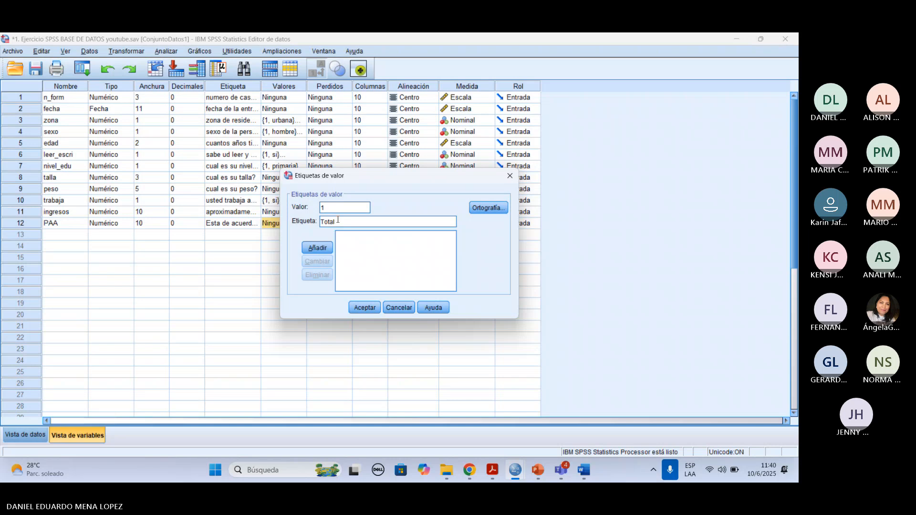
{"action": "type", "text": "mente de acuerdo"}
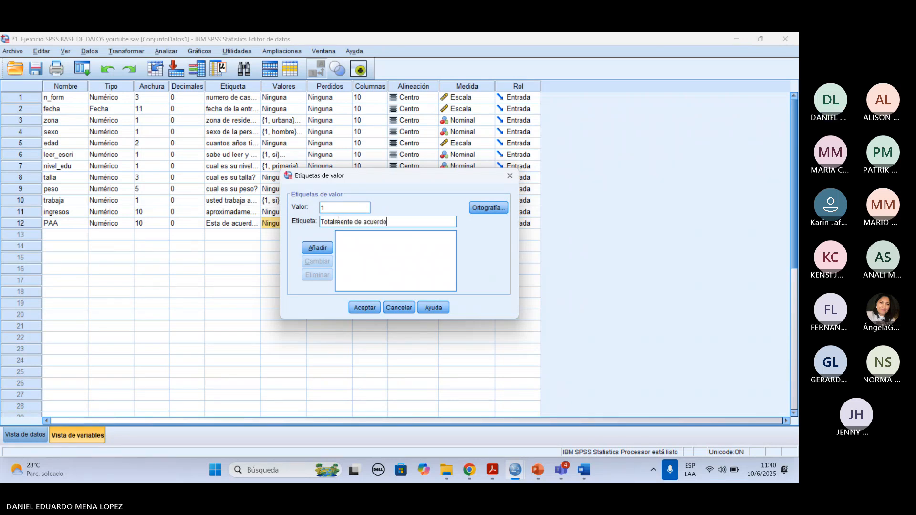
{"action": "key", "text": "Return"}
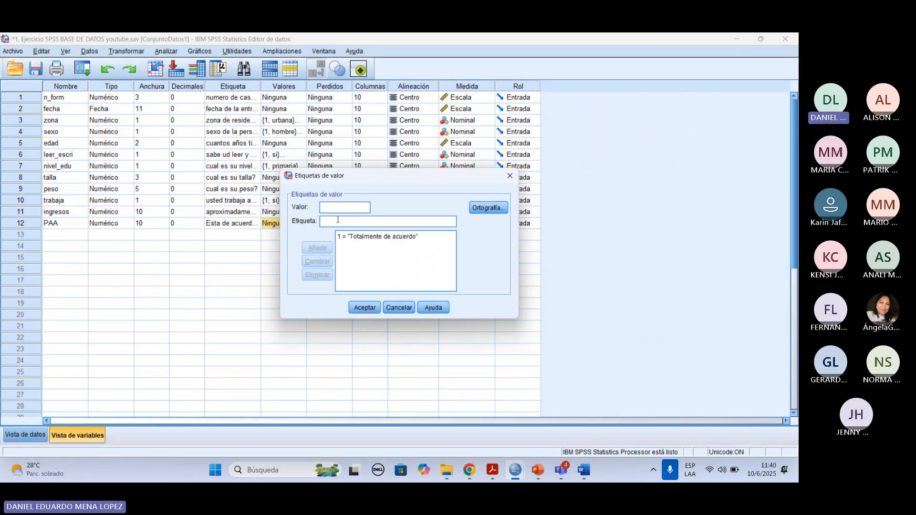
Add the value labels 2 = "De acuerdo" and 3 = "En desacuerdo" to PAA.
{"action": "type", "text": "2 = \""}
{"action": "type", "text": "De "}
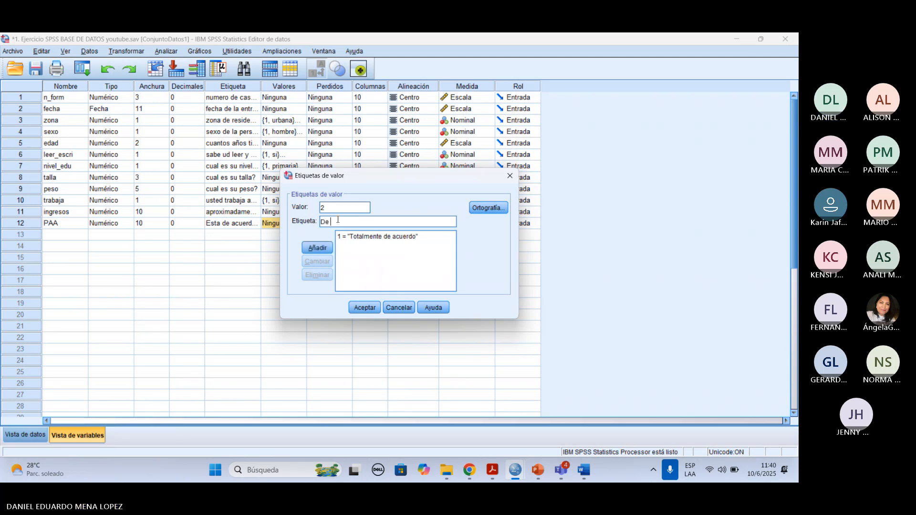
{"action": "type", "text": "acuerdo"}
{"action": "key", "text": "Return"}
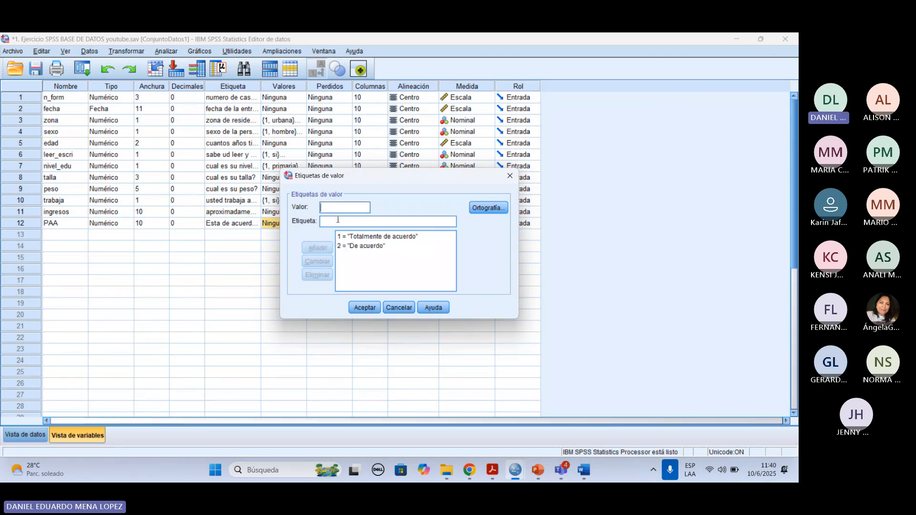
{"action": "type", "text": "3 = \"En d"}
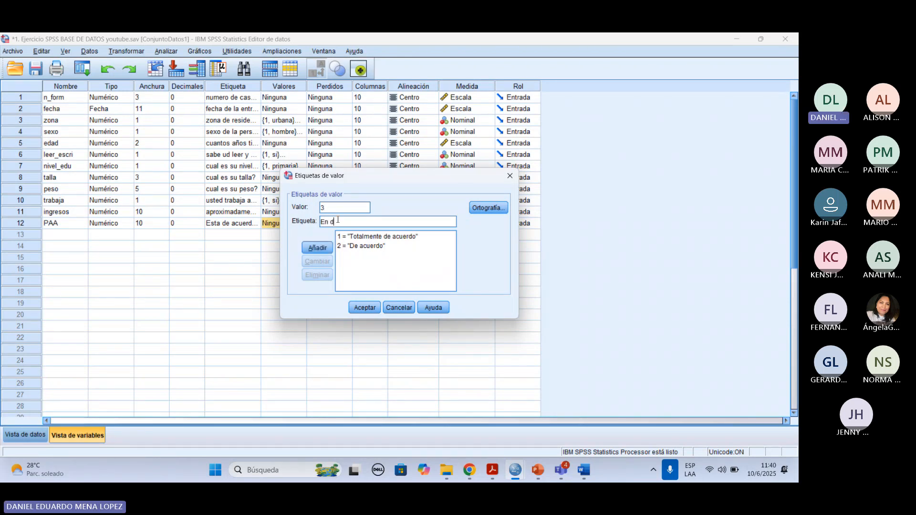
{"action": "type", "text": "esacuerdo"}
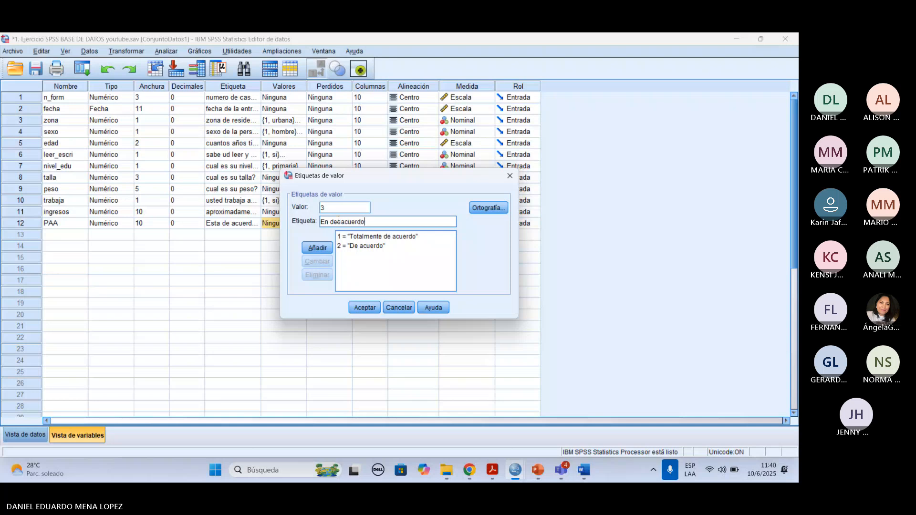
{"action": "key", "text": "Return"}
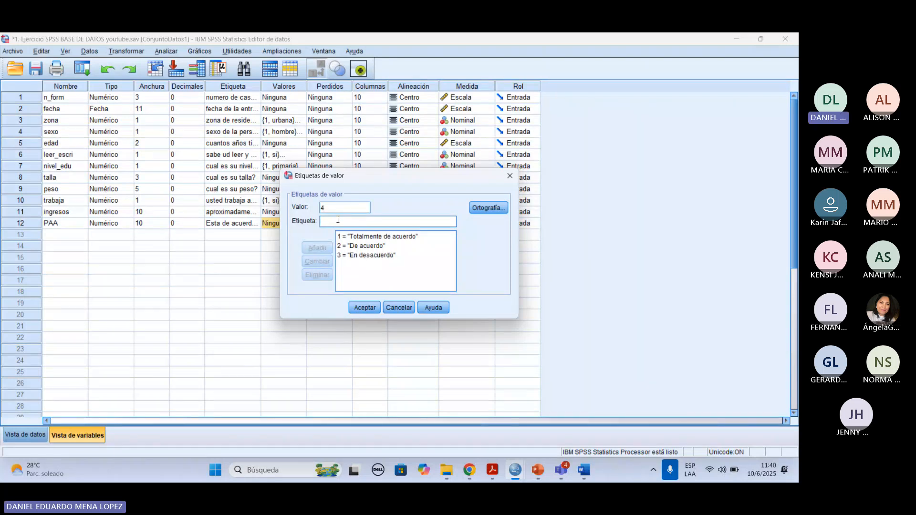
Add the value label 4 = "Totalmente en desacuerdo" to PAA and accept the set of value labels.
{"action": "key", "text": "Tab"}
{"action": "type", "text": "Tota"}
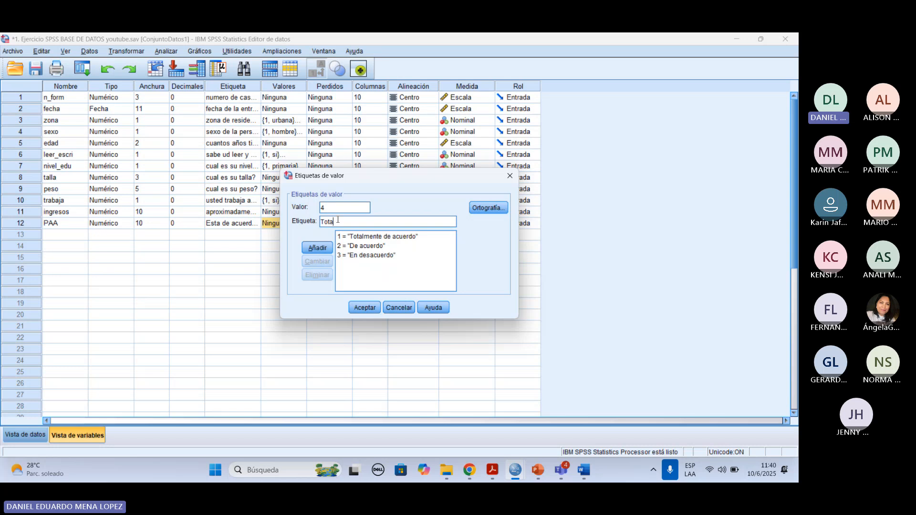
{"action": "type", "text": "lmente en desacuerdo"}
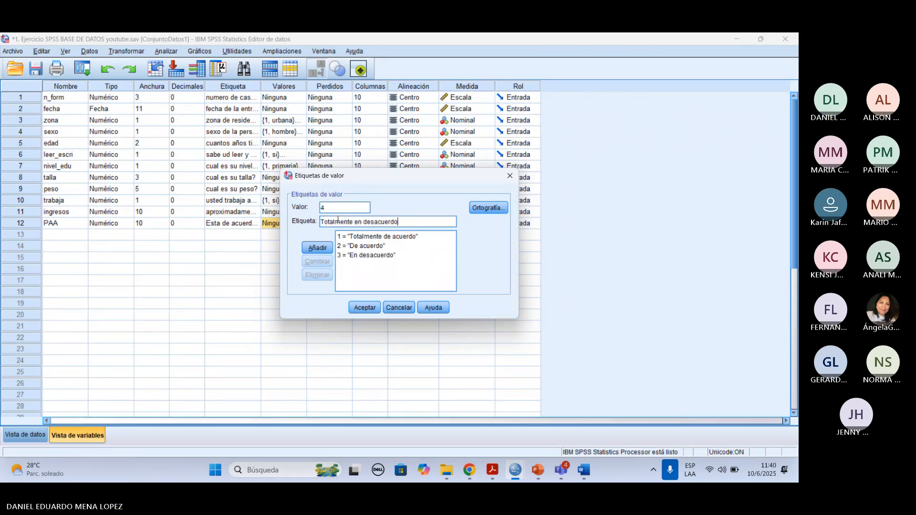
{"action": "key", "text": "Return"}
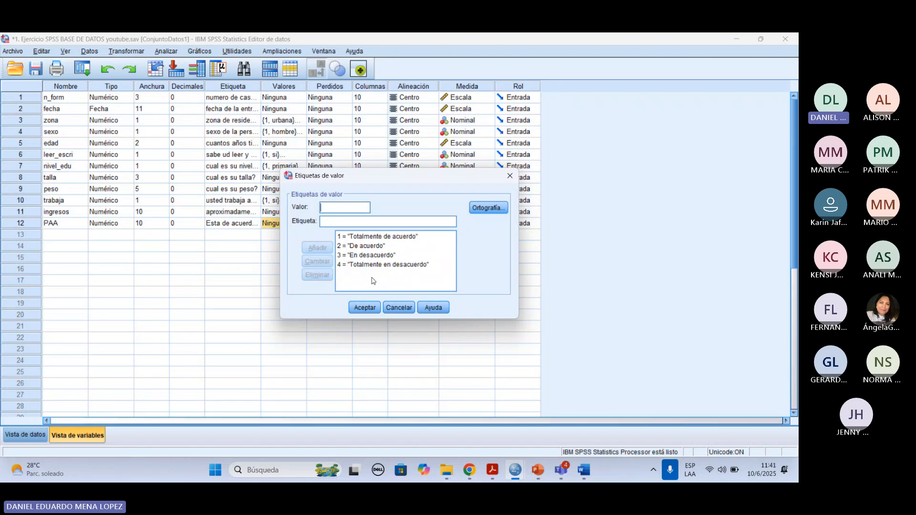
{"action": "left_click", "coordinate": [366, 306]}
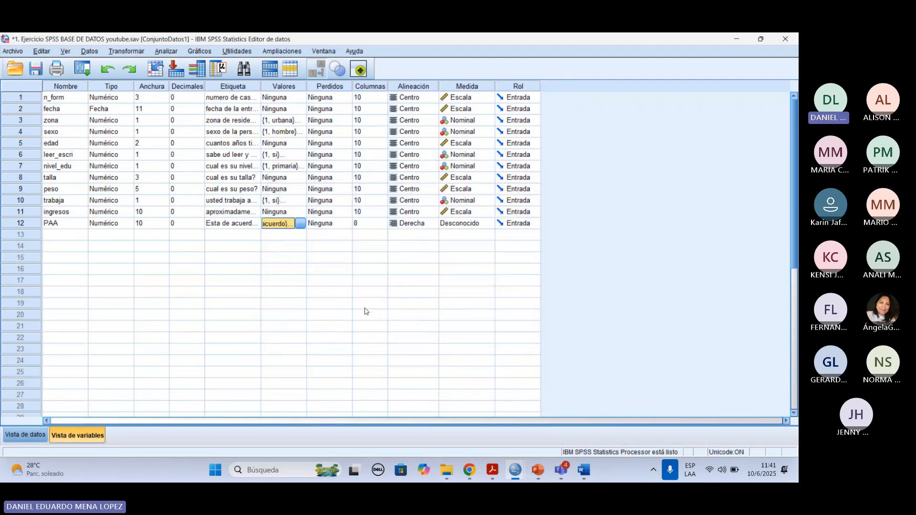
Set the display column width of PAA to 10 and its alignment to Centro.
{"action": "left_click", "coordinate": [368, 223]}
{"action": "left_click", "coordinate": [383, 226]}
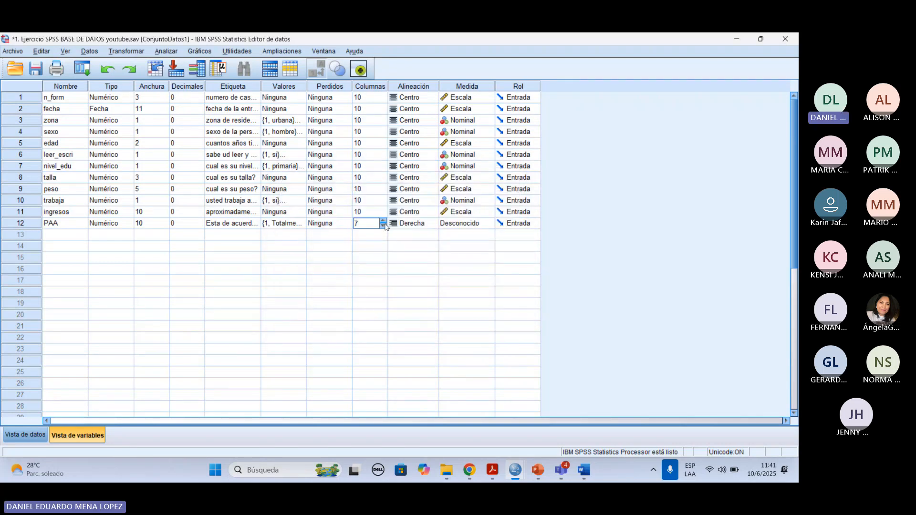
{"action": "left_click", "coordinate": [431, 223]}
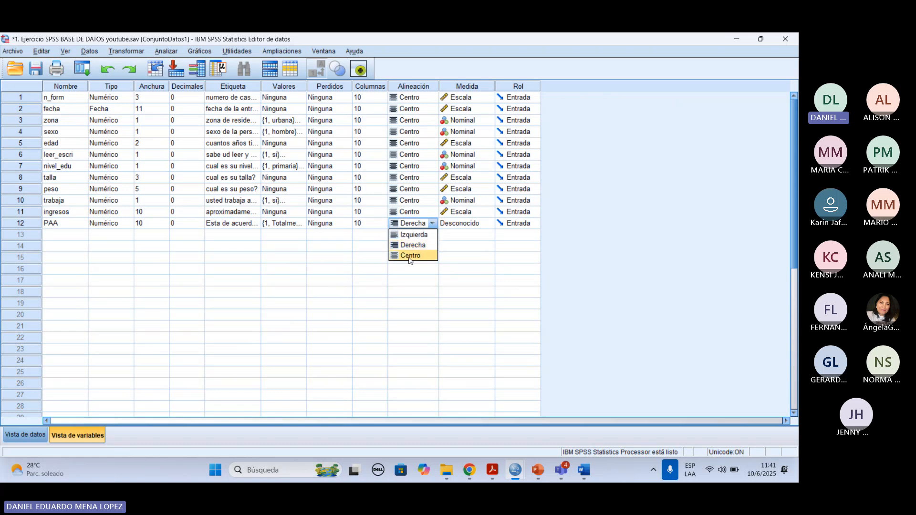
{"action": "left_click", "coordinate": [406, 258]}
Set the measurement level of PAA to Ordinal.
{"action": "left_click", "coordinate": [475, 226]}
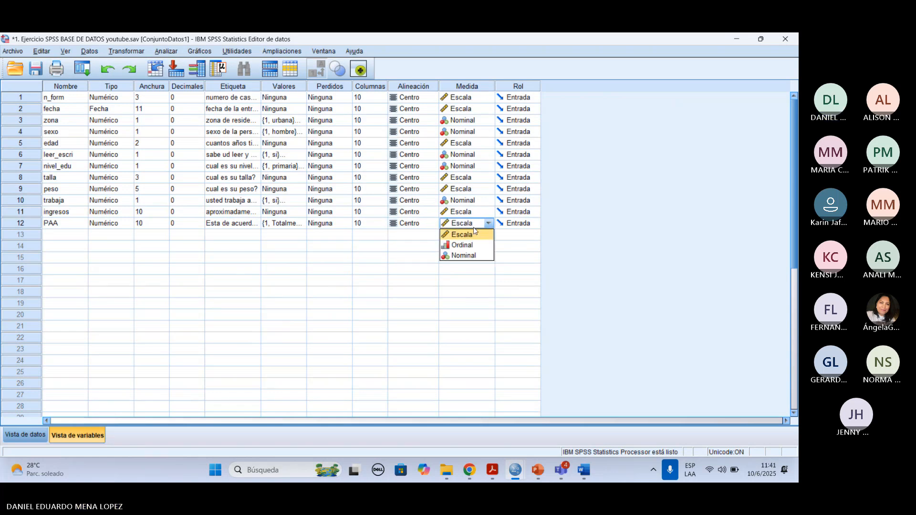
{"action": "left_click", "coordinate": [462, 244]}
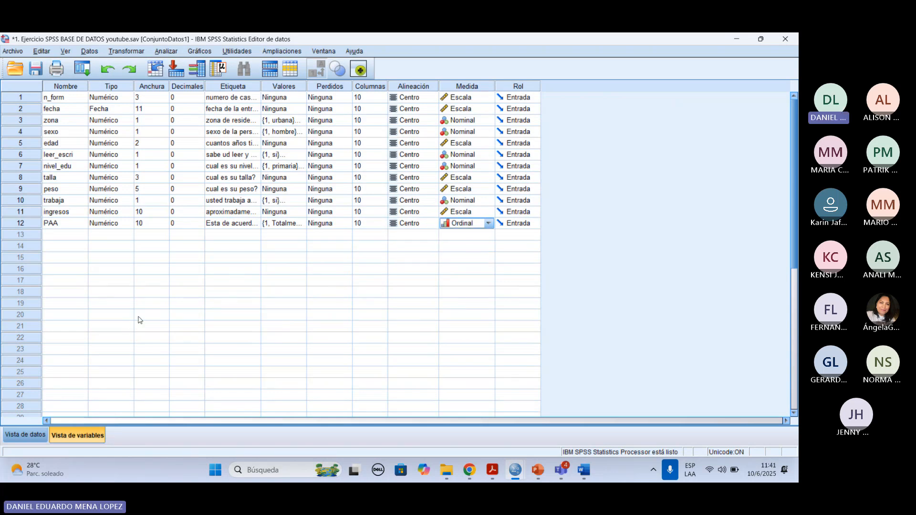
{"action": "left_click", "coordinate": [73, 234]}
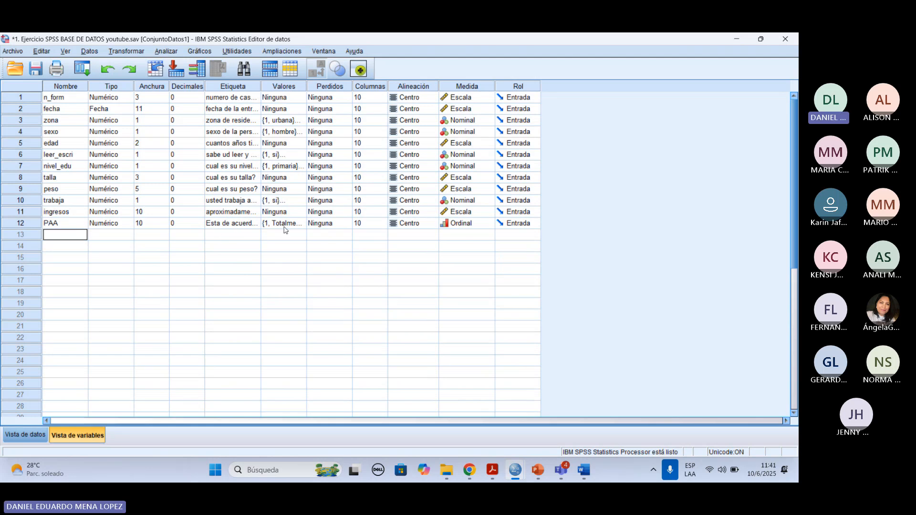
Review the value labels defined for PAA and close them without changes.
{"action": "left_click", "coordinate": [298, 227]}
{"action": "left_click", "coordinate": [299, 224]}
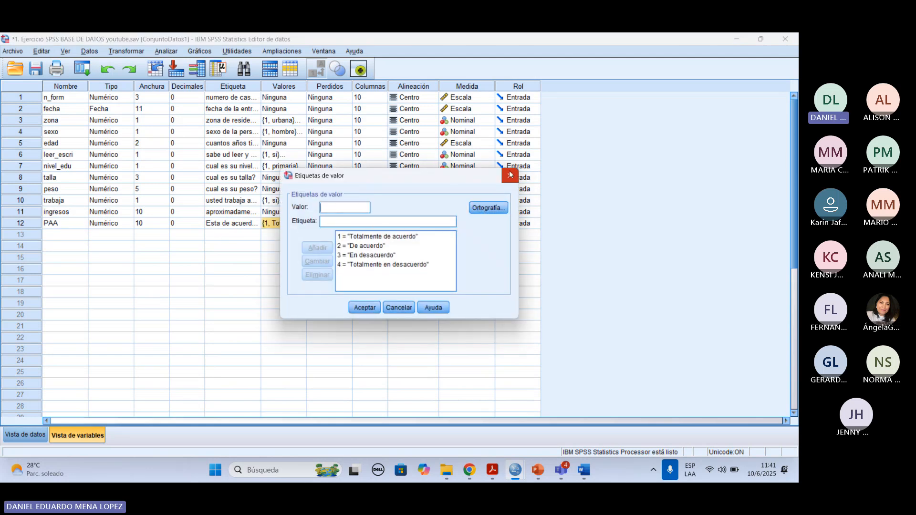
{"action": "left_click", "coordinate": [510, 174]}
{"action": "left_click", "coordinate": [77, 227]}
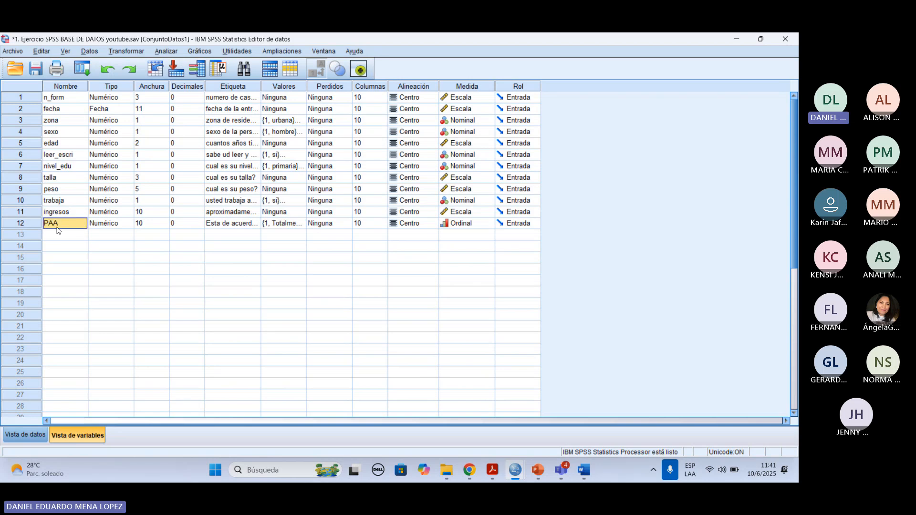
Create a new variable named Cafe in row 13, below PAA.
{"action": "left_click", "coordinate": [57, 239]}
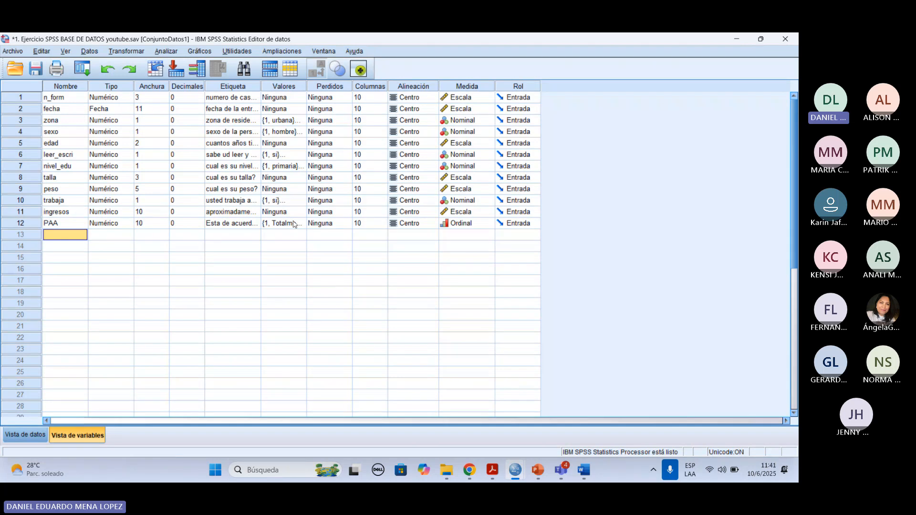
{"action": "left_click", "coordinate": [61, 234]}
{"action": "type", "text": "Cafe"}
{"action": "key", "text": "Tab"}
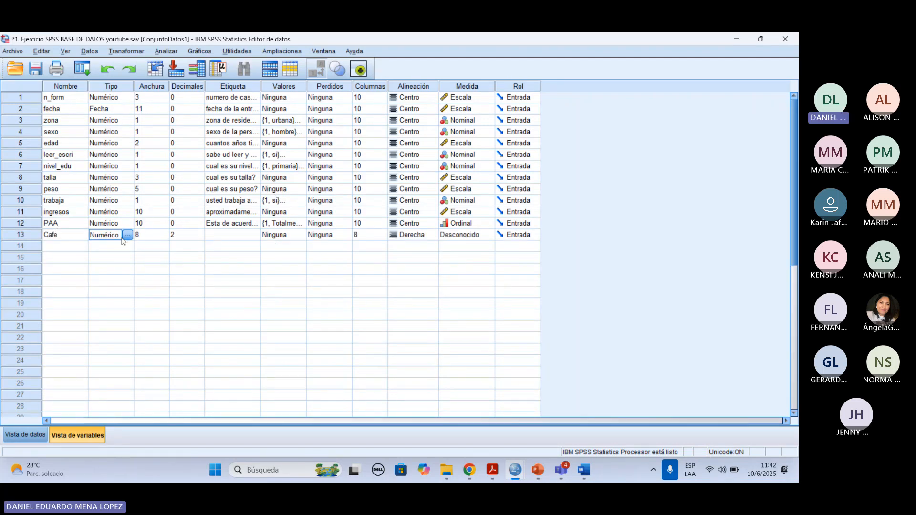
Set the width of Cafe to 15 and its decimals to 0.
{"action": "left_click", "coordinate": [155, 239]}
{"action": "left_click", "coordinate": [164, 233]}
{"action": "left_click", "coordinate": [165, 233]}
{"action": "left_click", "coordinate": [164, 233]}
{"action": "left_click", "coordinate": [164, 234]}
{"action": "left_click", "coordinate": [164, 234]}
{"action": "left_click", "coordinate": [149, 233]}
{"action": "left_click", "coordinate": [176, 235]}
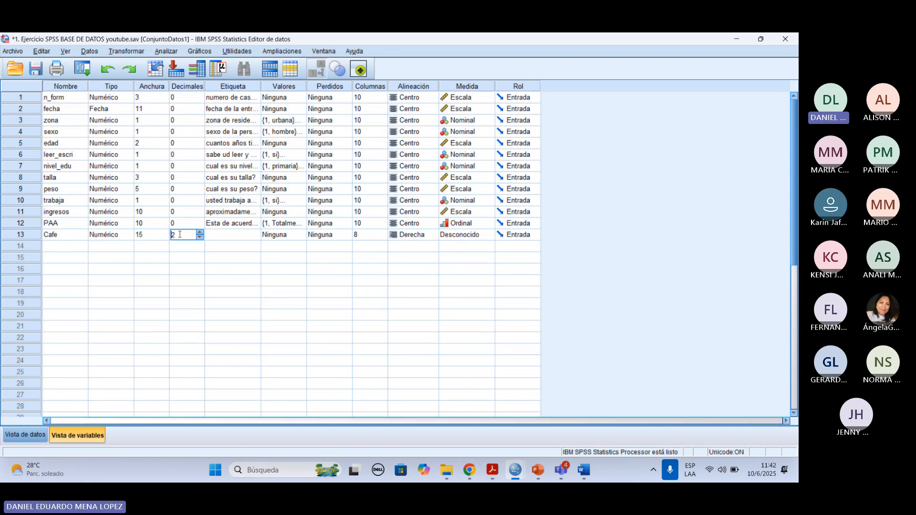
{"action": "left_click", "coordinate": [200, 237]}
{"action": "left_click", "coordinate": [200, 237]}
Enter "Con que frecuencia toma cafe en la semana." as the label of Cafe.
{"action": "left_click", "coordinate": [214, 235]}
{"action": "left_click", "coordinate": [215, 235]}
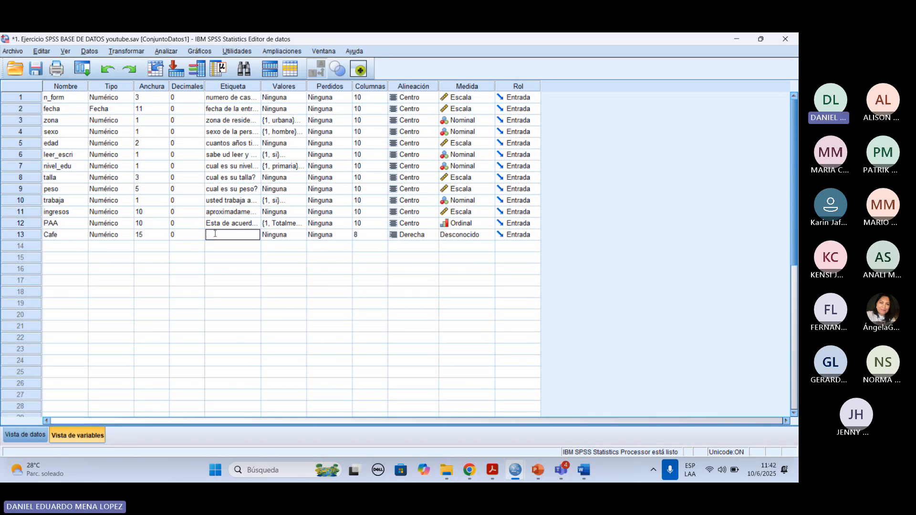
{"action": "type", "text": "Con que frecuencia"}
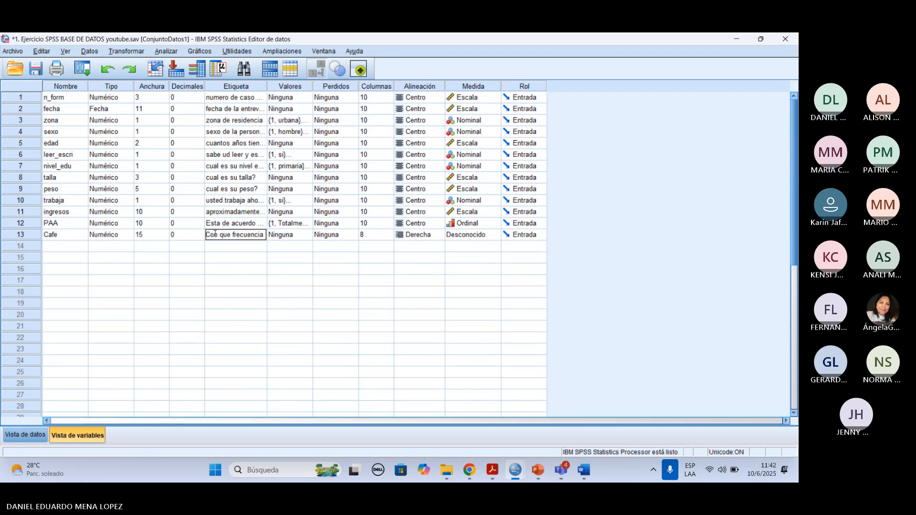
{"action": "type", "text": " toma cafe"}
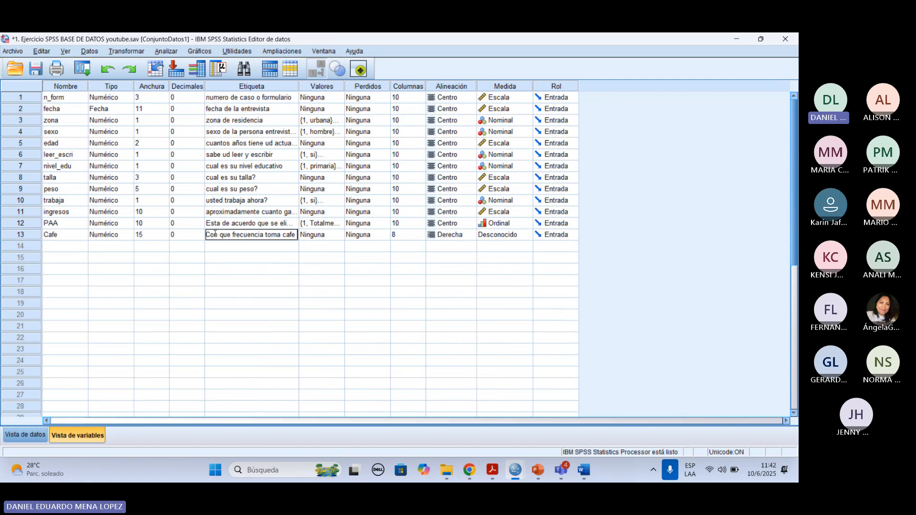
{"action": "type", "text": "e"}
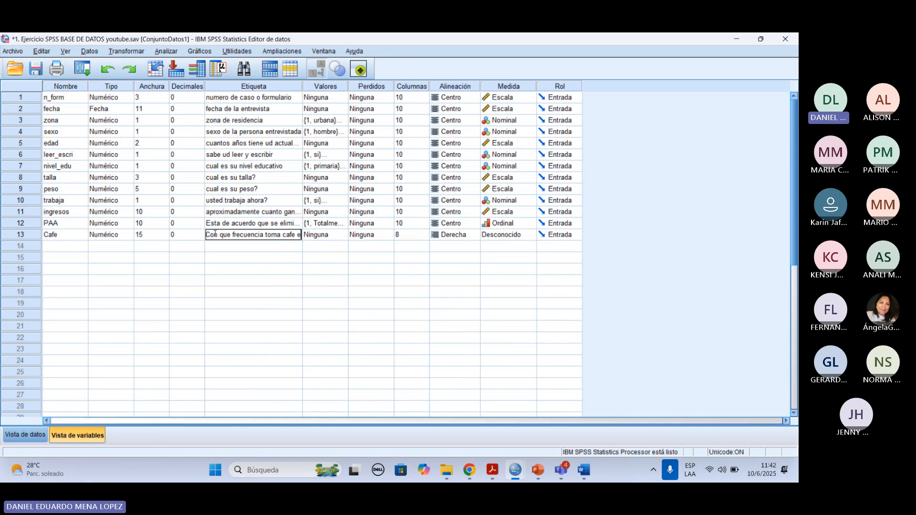
{"action": "type", "text": "n la semna"}
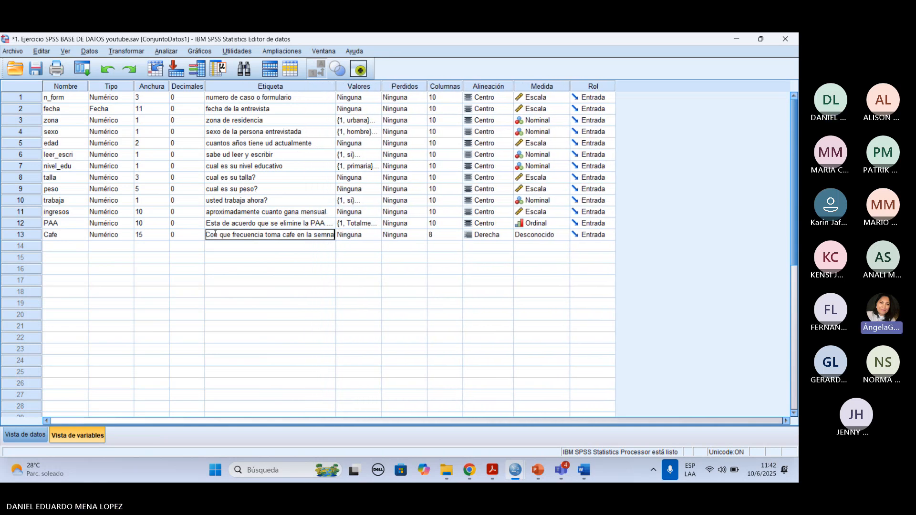
{"action": "key", "text": "BackSpace"}
{"action": "key", "text": "BackSpace"}
{"action": "key", "text": "BackSpace"}
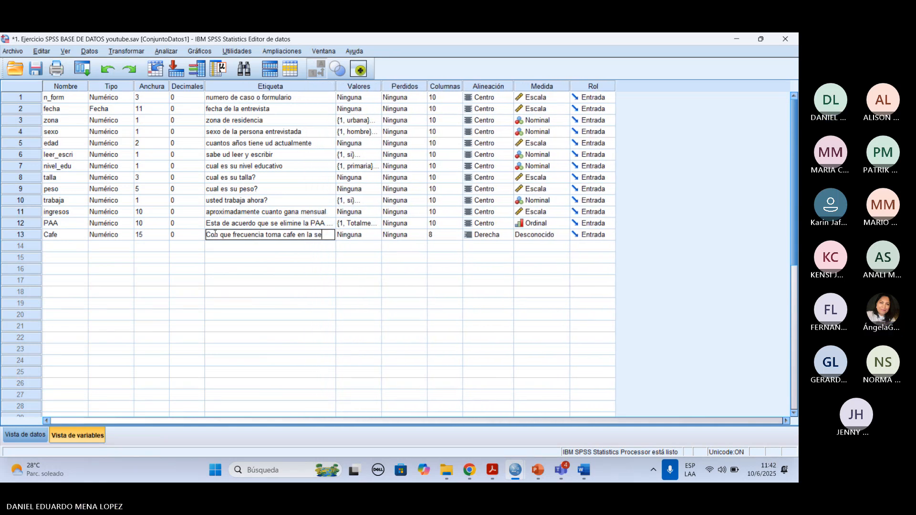
{"action": "type", "text": "mana."}
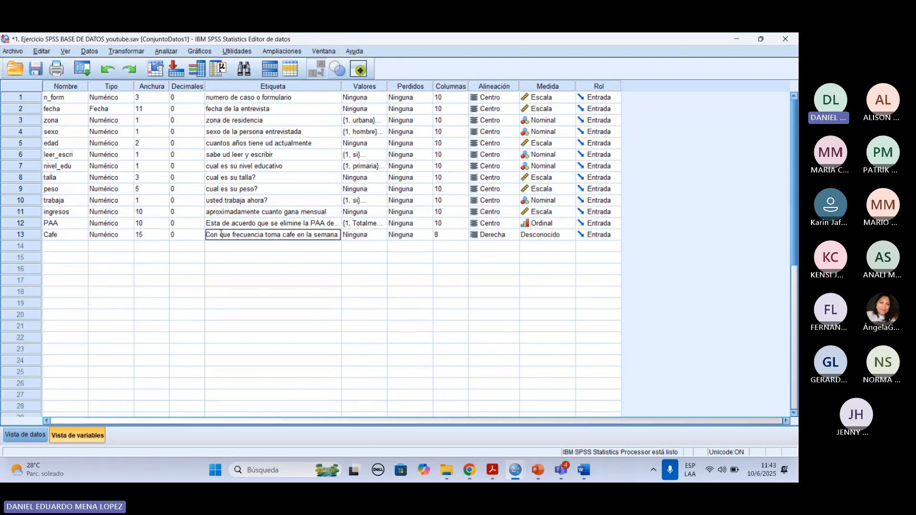
Define the value label 1 = "Muy frecuentemente" for Cafe.
{"action": "left_click", "coordinate": [373, 239]}
{"action": "left_click", "coordinate": [380, 235]}
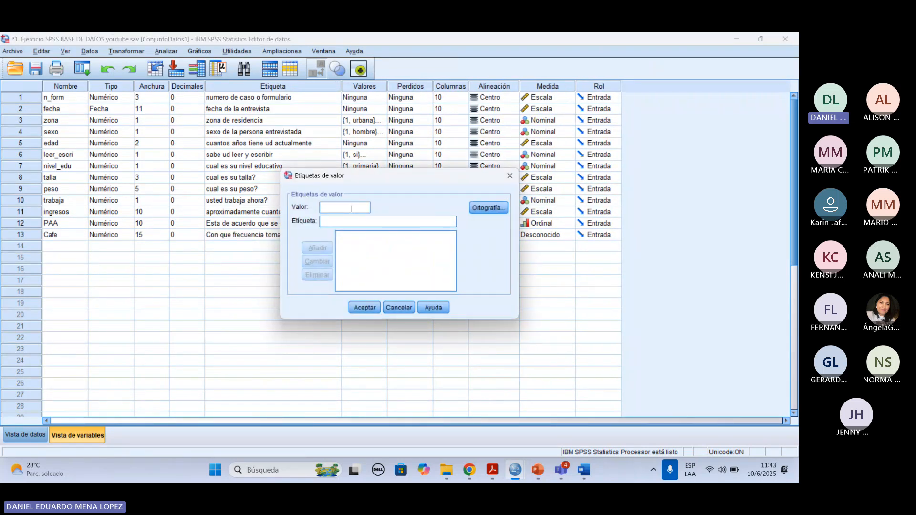
{"action": "type", "text": "1"}
{"action": "key", "text": "Tab"}
{"action": "type", "text": "Muy"}
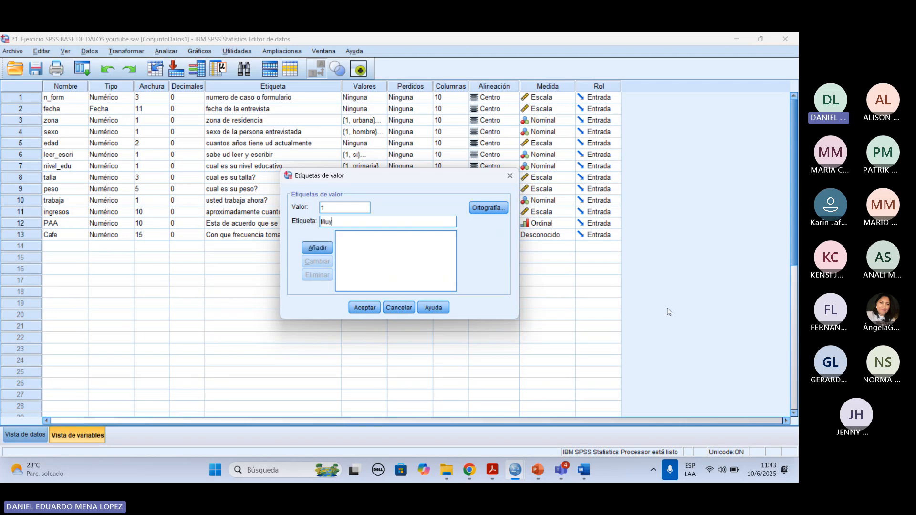
{"action": "type", "text": " frecuente"}
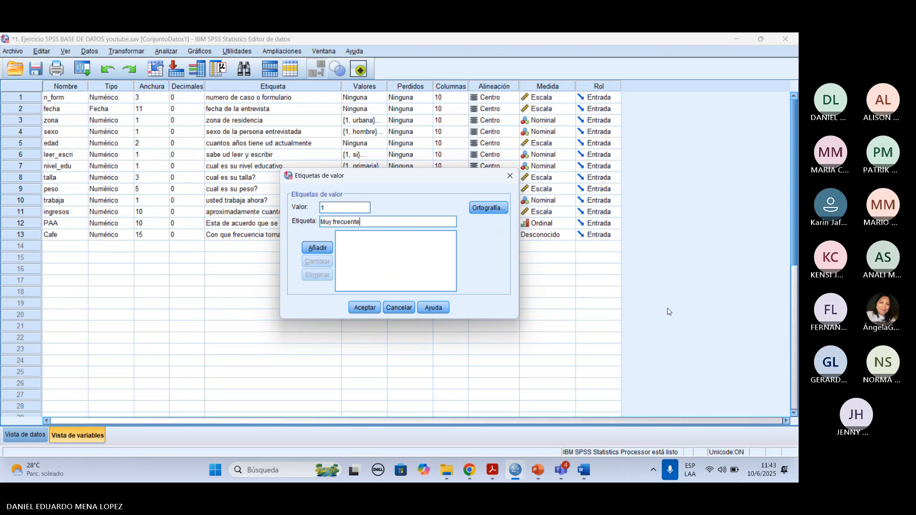
{"action": "type", "text": "mente"}
{"action": "key", "text": "Return"}
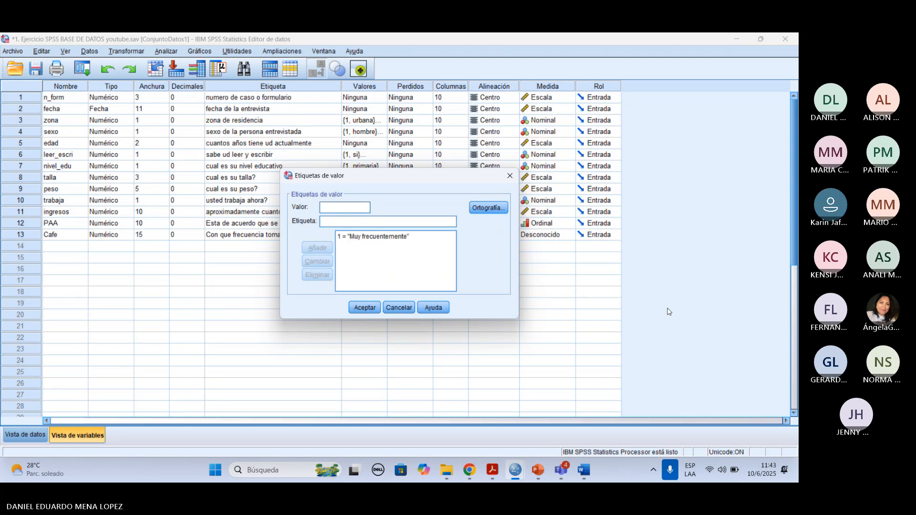
Add the value label 2 = "Frecuentemente" to Cafe.
{"action": "type", "text": "2"}
{"action": "key", "text": "Tab"}
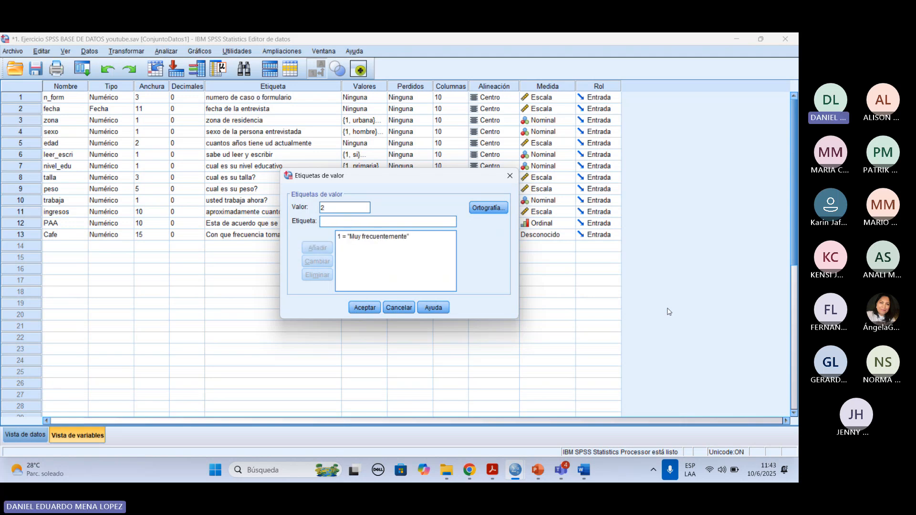
{"action": "type", "text": "Freci"}
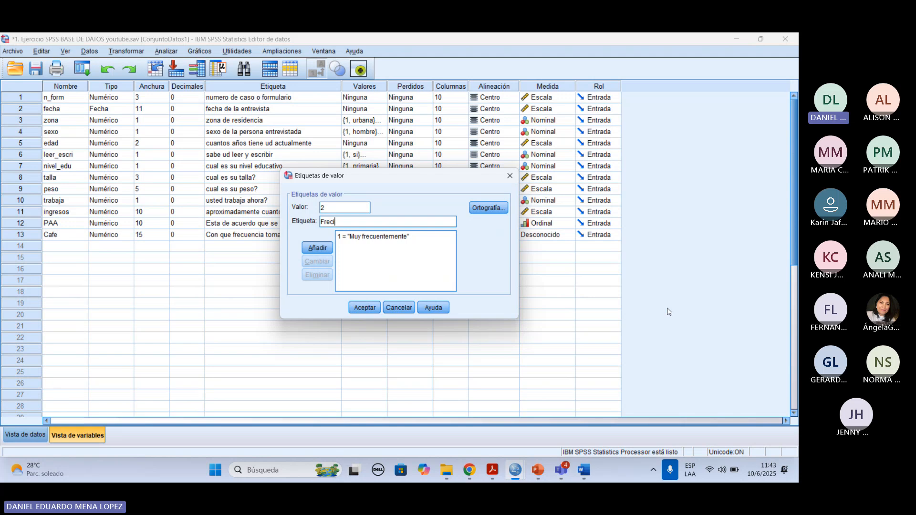
{"action": "type", "text": "uentemente"}
{"action": "key", "text": "Return"}
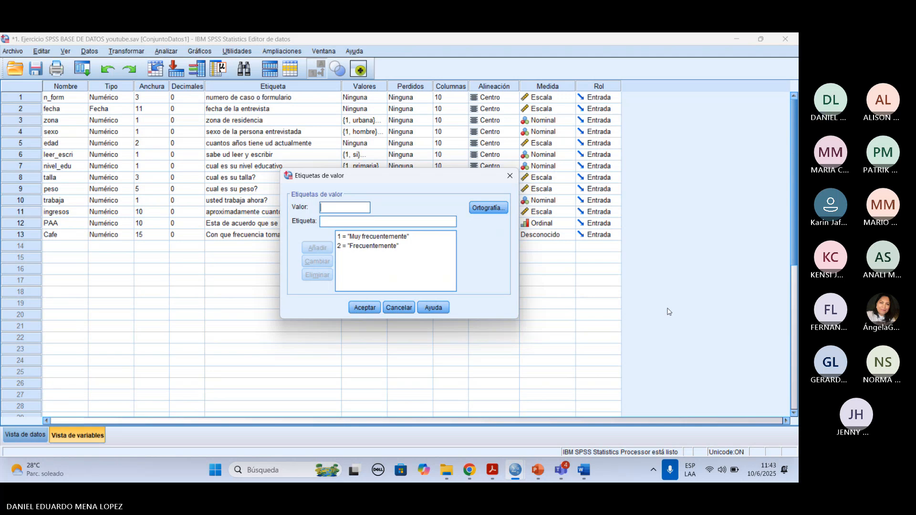
Add the value label 3 = "Ocasionalmente" to Cafe.
{"action": "type", "text": "3"}
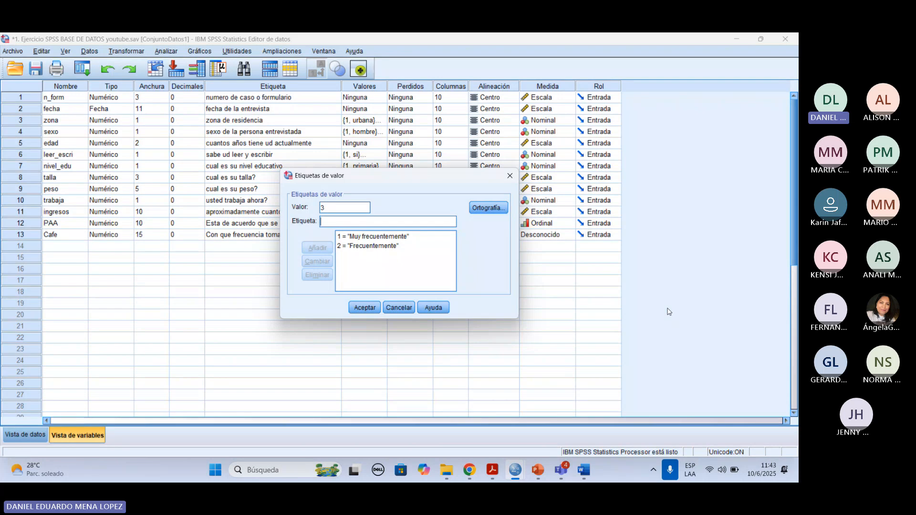
{"action": "type", "text": " = \"Ocasion"}
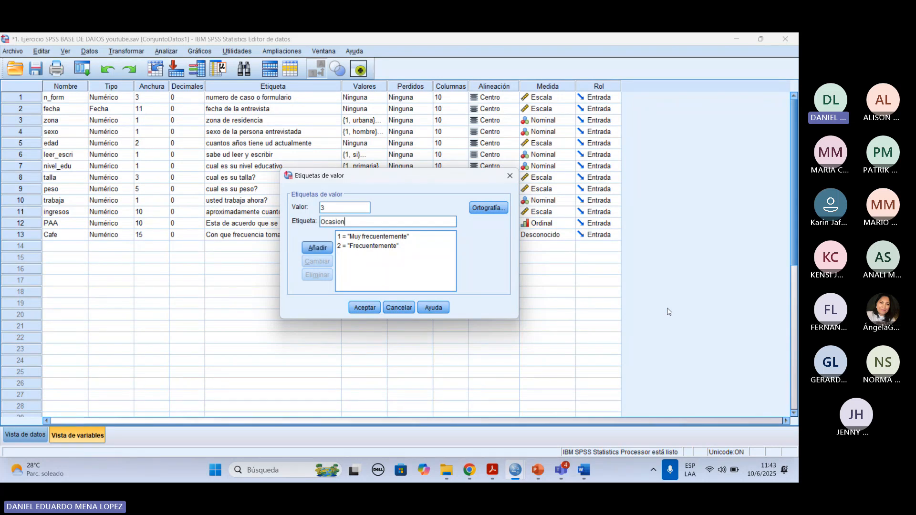
{"action": "type", "text": "alm"}
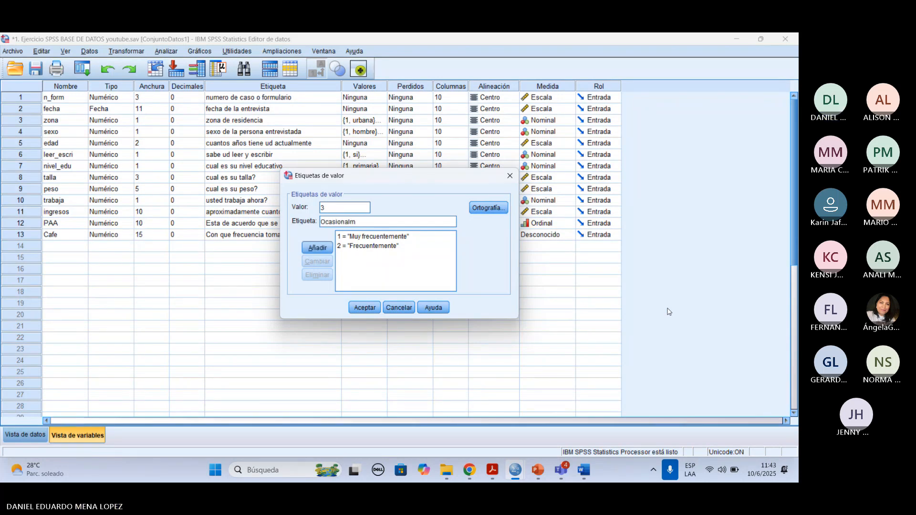
{"action": "type", "text": "ente"}
{"action": "key", "text": "Return"}
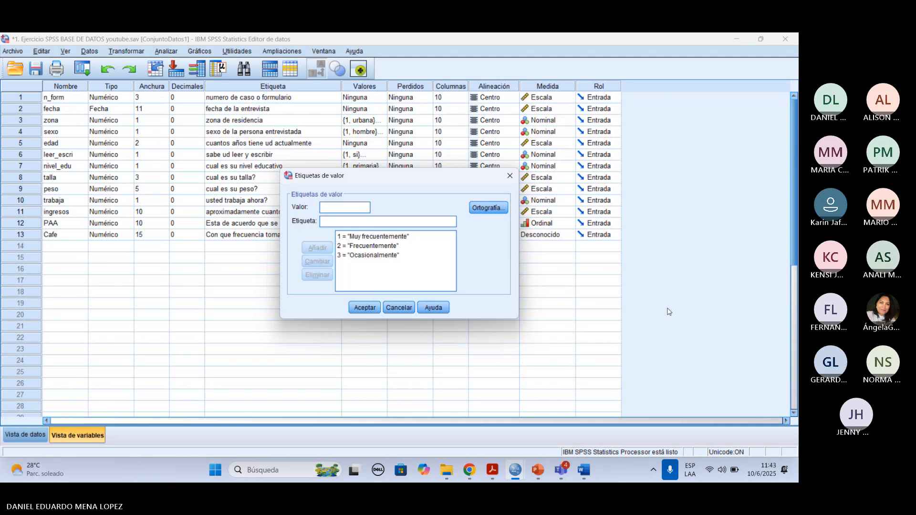
Add the value label 4 = "Raramente" to Cafe.
{"action": "type", "text": "4"}
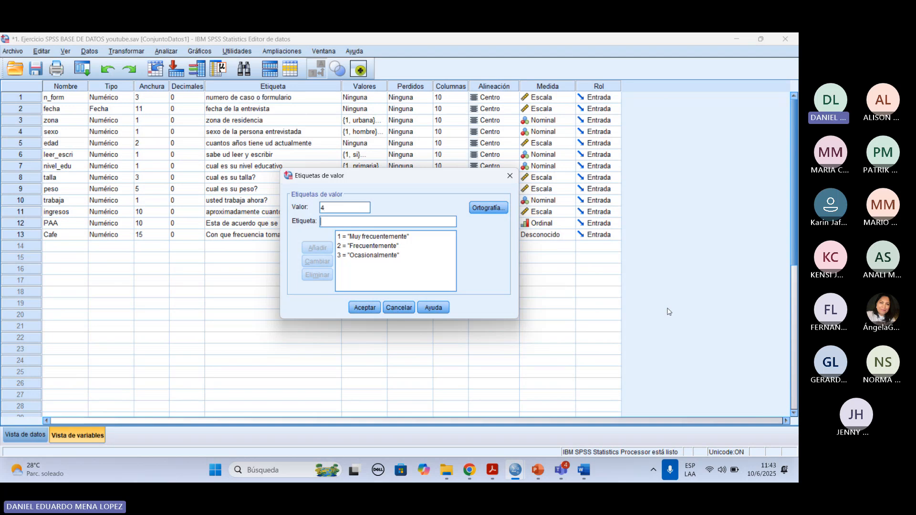
{"action": "key", "text": "Tab"}
{"action": "type", "text": "Raramente"}
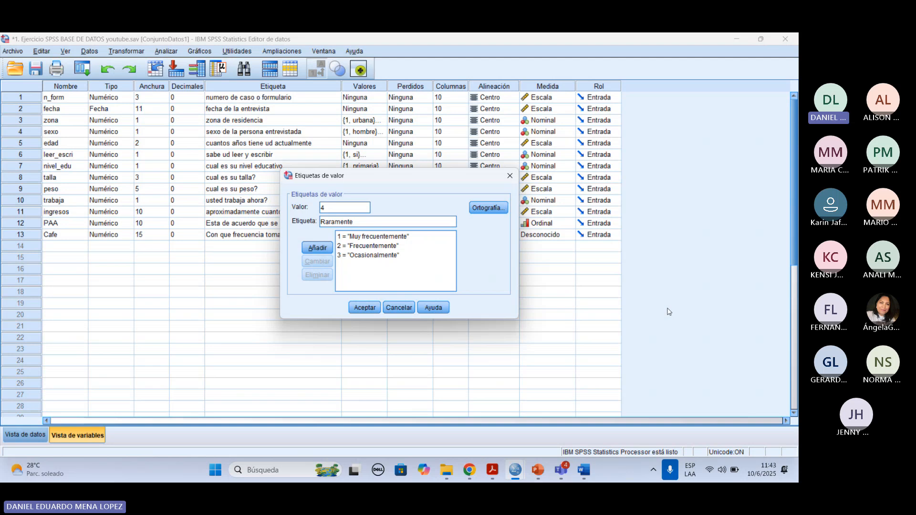
{"action": "key", "text": "Return"}
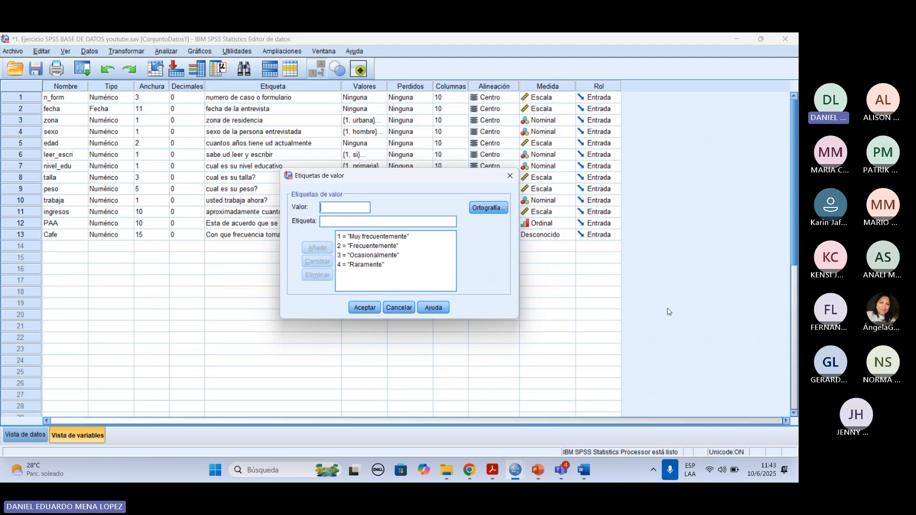
Add the value label 5 = "Nunca." to Cafe and accept the value labels.
{"action": "type", "text": "5"}
{"action": "key", "text": "Tab"}
{"action": "type", "text": "Nu"}
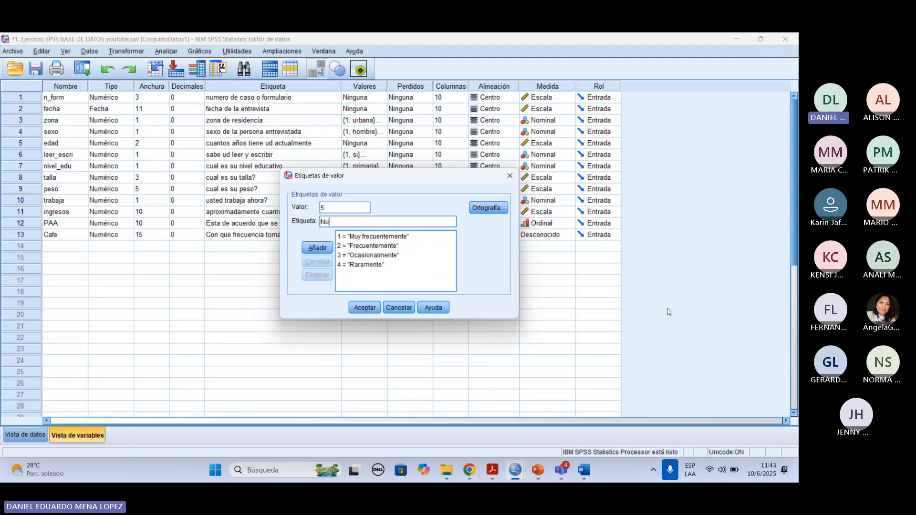
{"action": "type", "text": "nca."}
{"action": "left_click", "coordinate": [327, 249]}
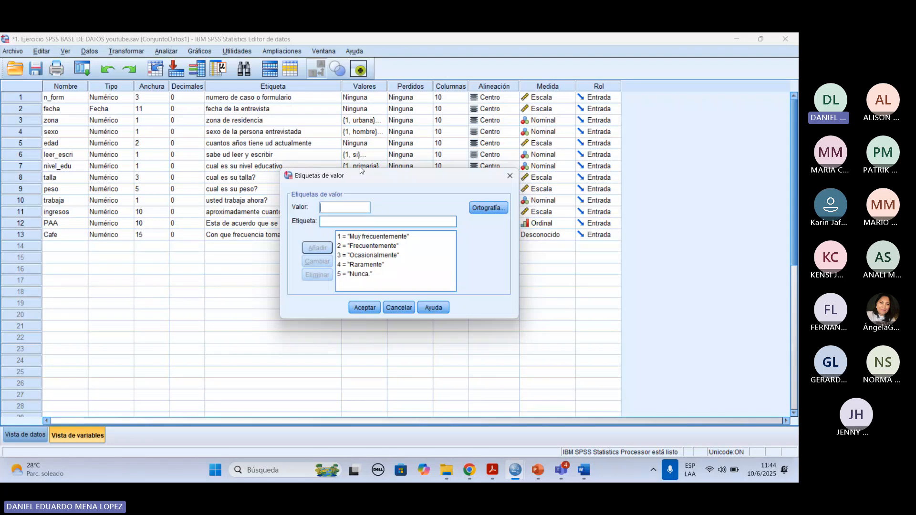
{"action": "left_click_drag", "start_coordinate": [384, 177], "coordinate": [389, 220]}
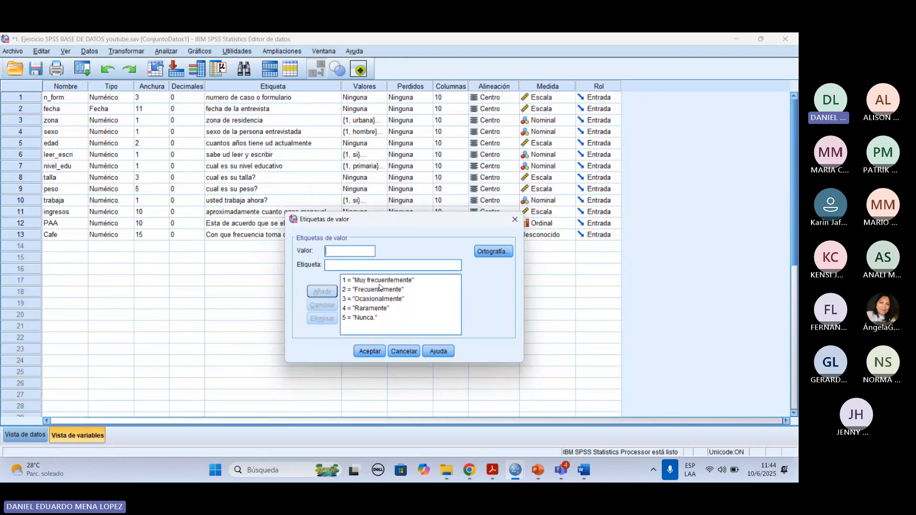
{"action": "left_click", "coordinate": [375, 353]}
Set the display column width of Cafe to 10.
{"action": "left_click", "coordinate": [453, 234]}
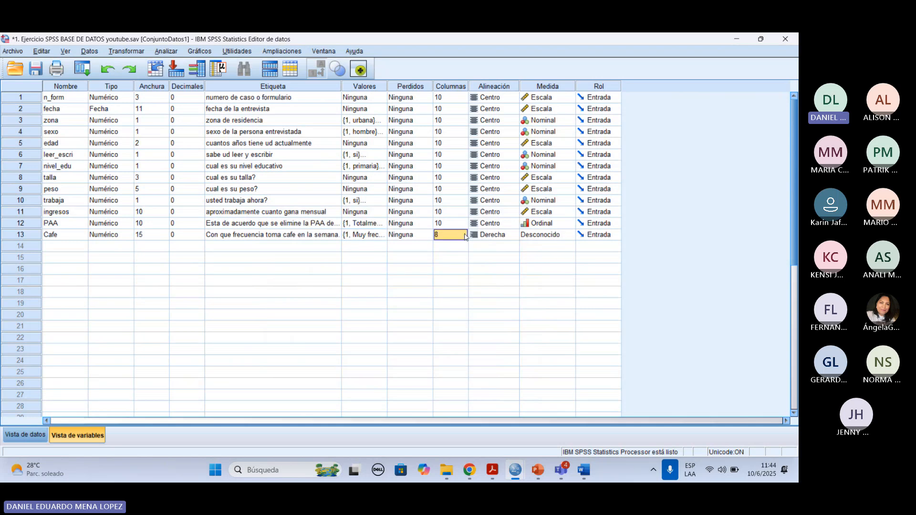
{"action": "left_click", "coordinate": [463, 236]}
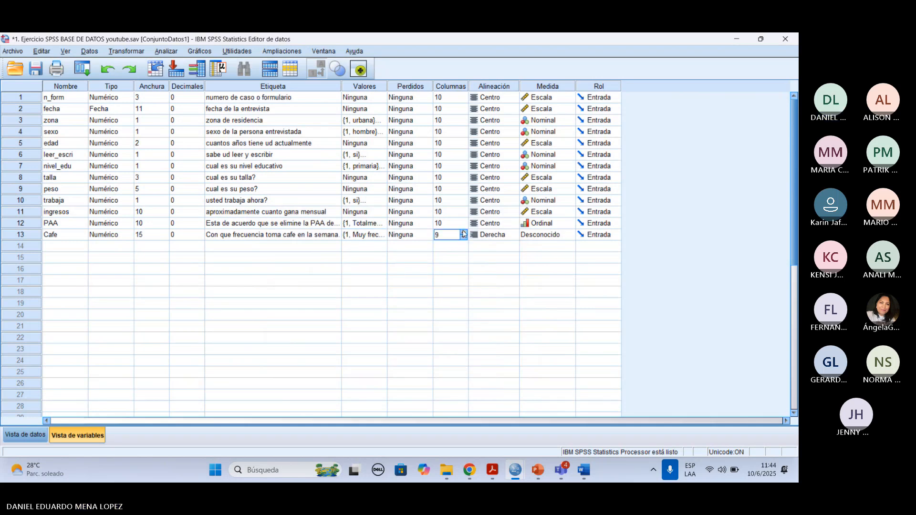
{"action": "left_click", "coordinate": [463, 233]}
Set the alignment of Cafe to Centro and its measurement level to Ordinal.
{"action": "left_click", "coordinate": [514, 235]}
{"action": "left_click", "coordinate": [492, 267]}
{"action": "left_click", "coordinate": [569, 235]}
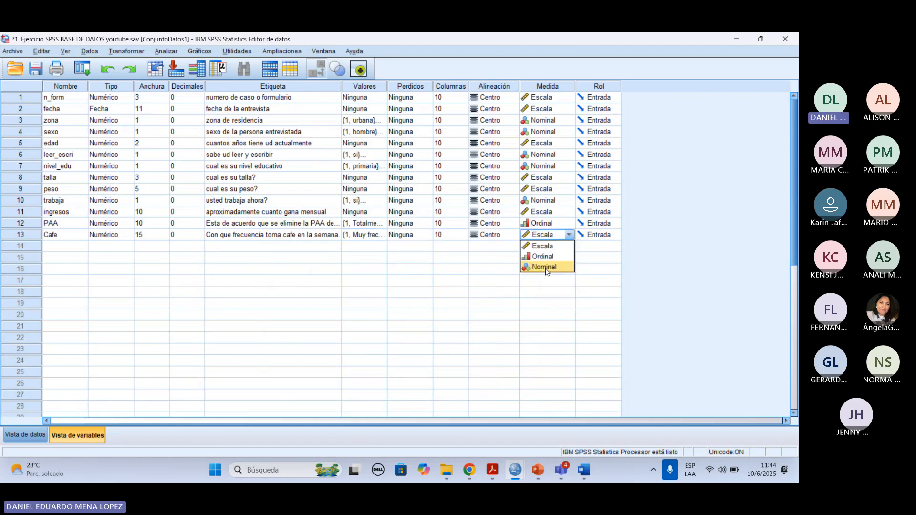
{"action": "left_click", "coordinate": [543, 256]}
Create a new variable named Estudio in the empty row below Cafe.
{"action": "left_click", "coordinate": [73, 248]}
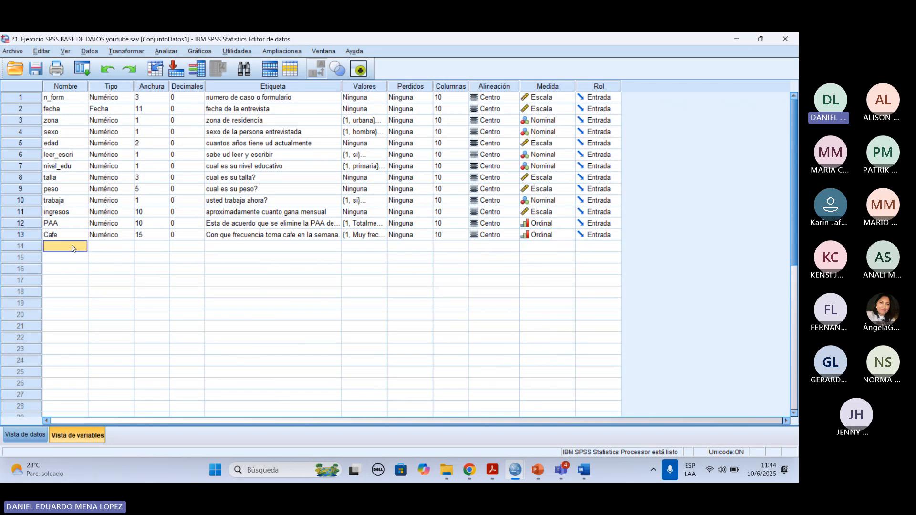
{"action": "left_click", "coordinate": [74, 248]}
{"action": "type", "text": "Estudi"}
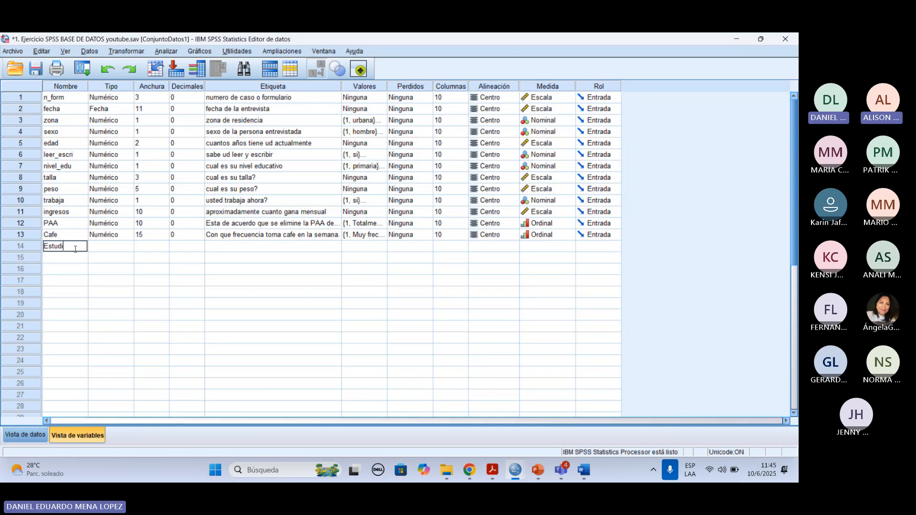
{"action": "type", "text": "o"}
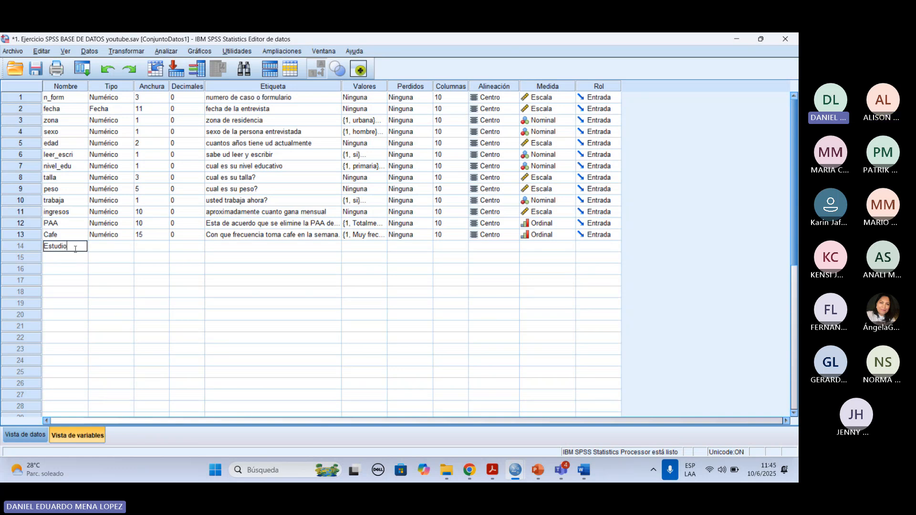
{"action": "left_click", "coordinate": [127, 269]}
{"action": "left_click", "coordinate": [399, 319]}
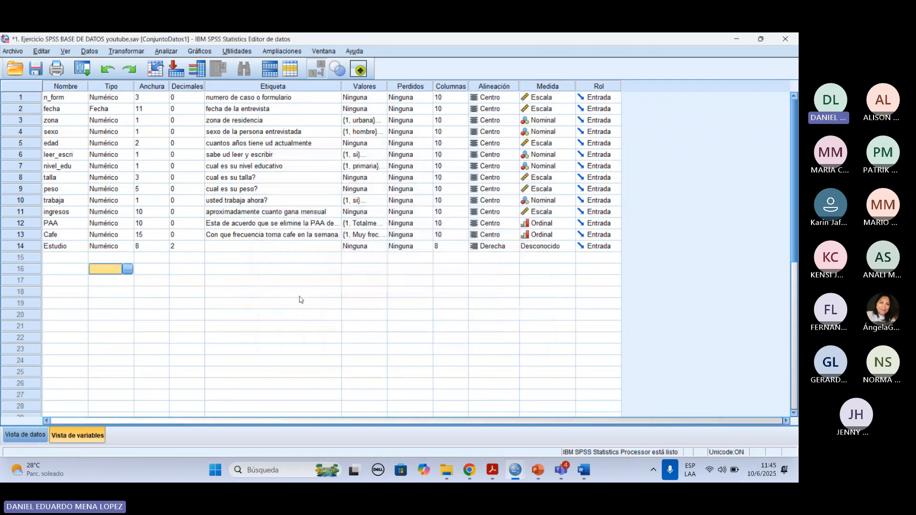
Set the width of Estudio to 20 and its decimals to 0.
{"action": "left_click", "coordinate": [148, 245]}
{"action": "type", "text": "2"}
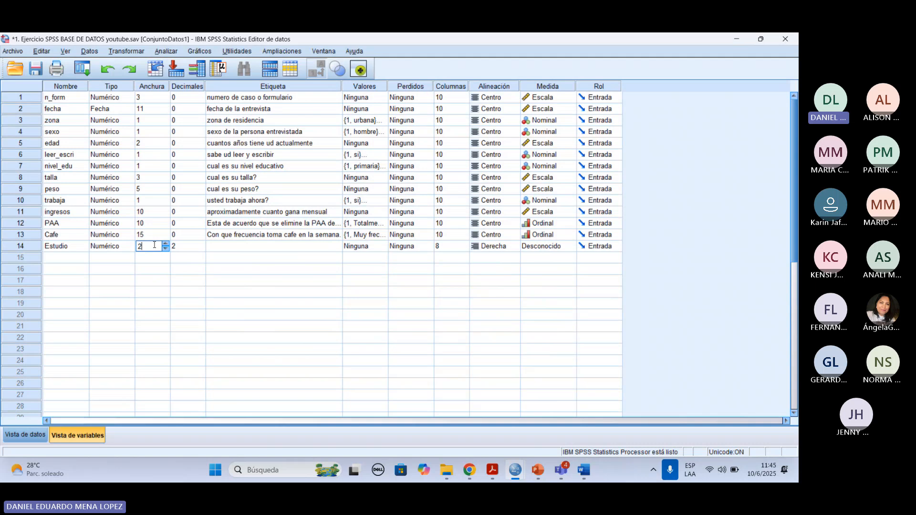
{"action": "type", "text": "0"}
{"action": "left_click", "coordinate": [178, 246]}
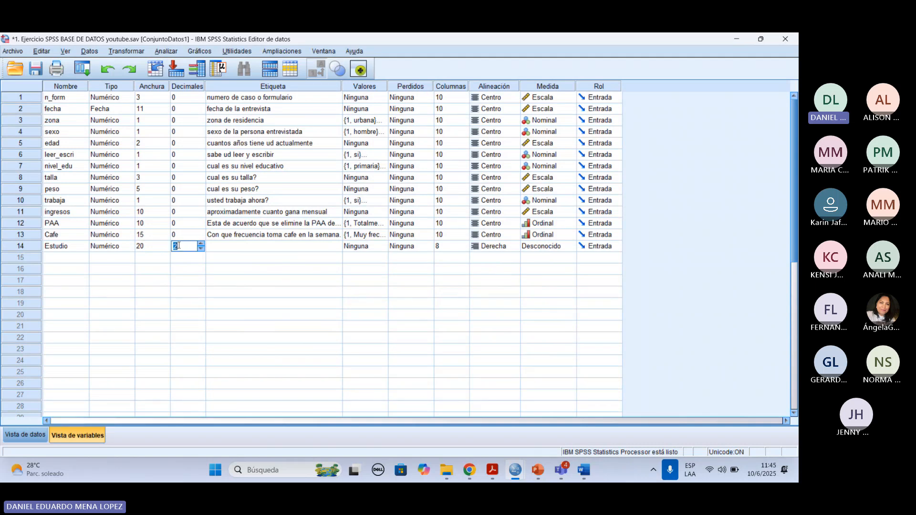
{"action": "type", "text": "0"}
Enter "Que tan importante considera el estudio para la vida." as the label of Estudio.
{"action": "left_click", "coordinate": [223, 246]}
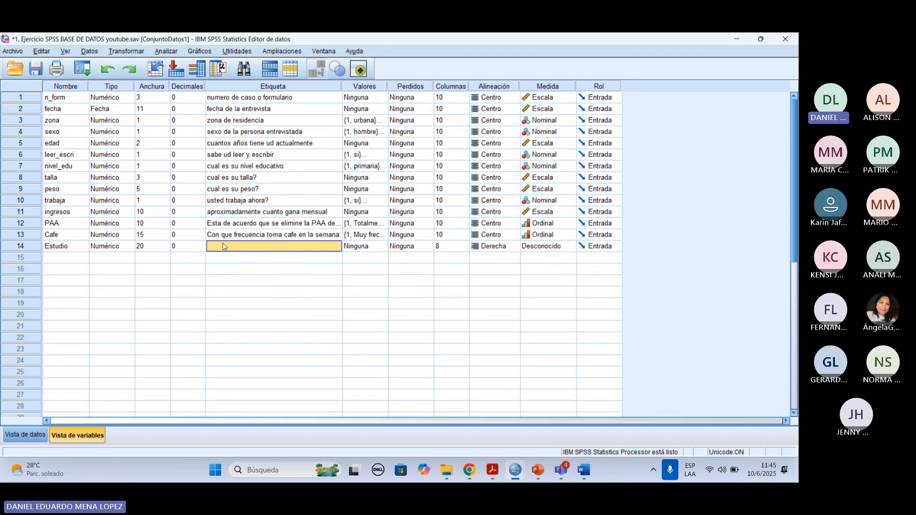
{"action": "left_click", "coordinate": [223, 246]}
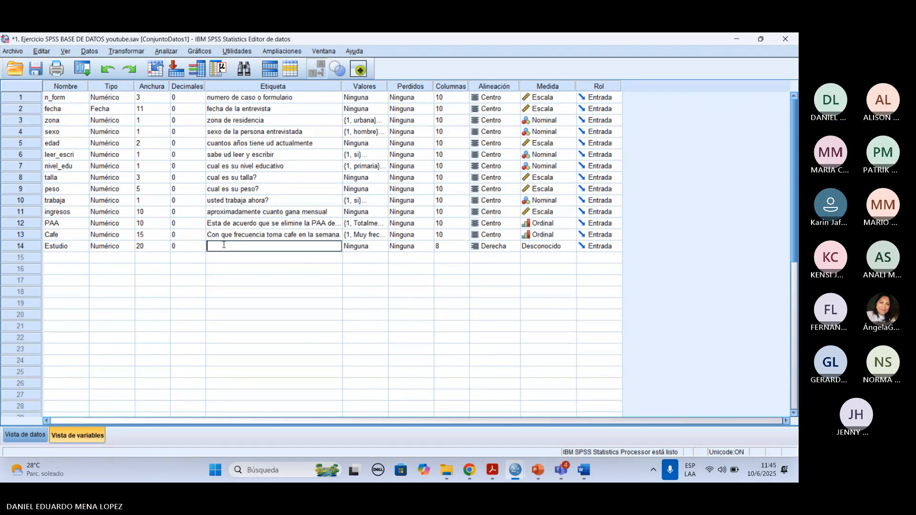
{"action": "type", "text": "Que"}
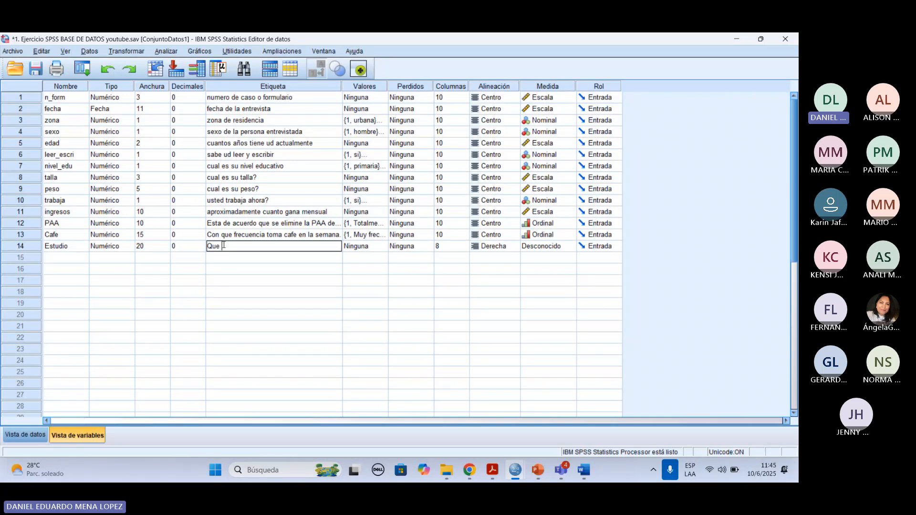
{"action": "type", "text": " tan"}
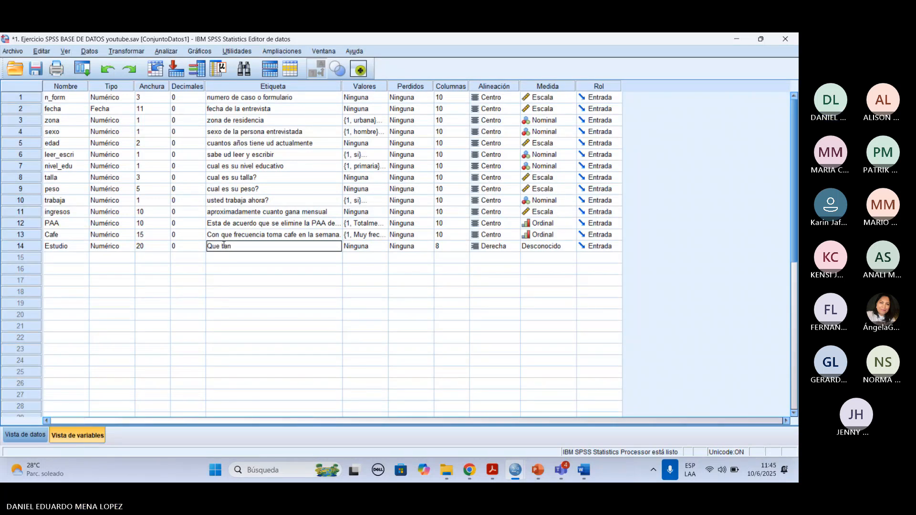
{"action": "type", "text": " importante considera el"}
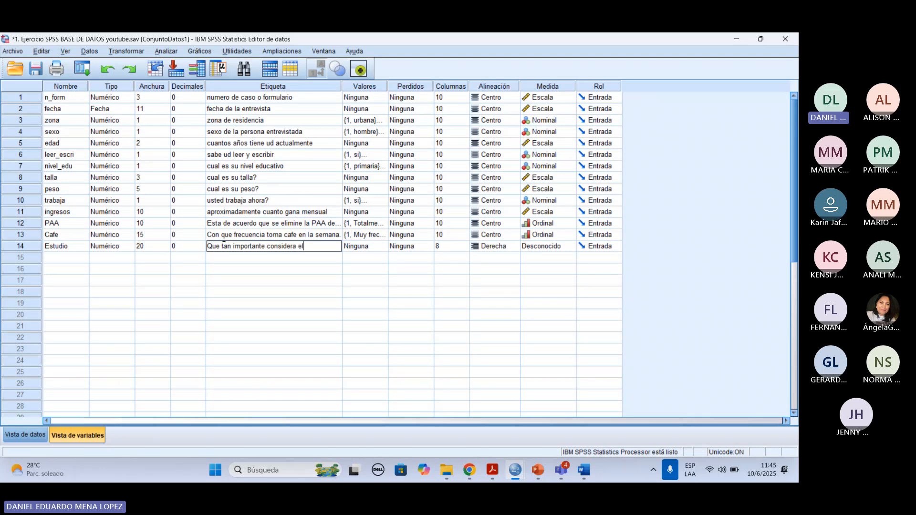
{"action": "type", "text": " estudio para lla"}
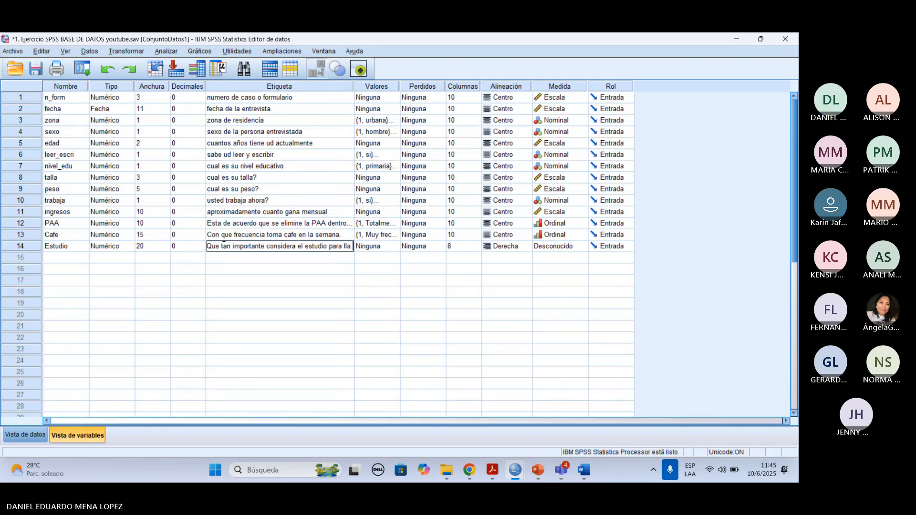
{"action": "type", "text": " vida."}
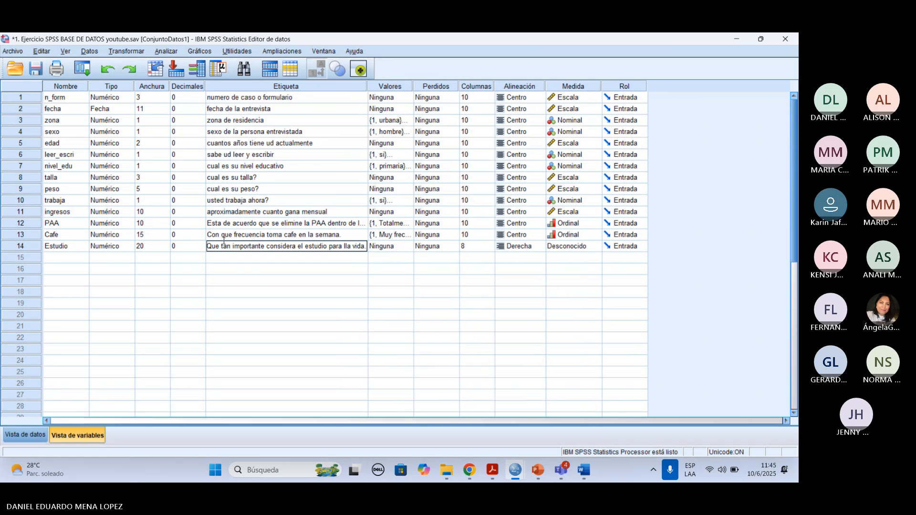
{"action": "left_click", "coordinate": [346, 247]}
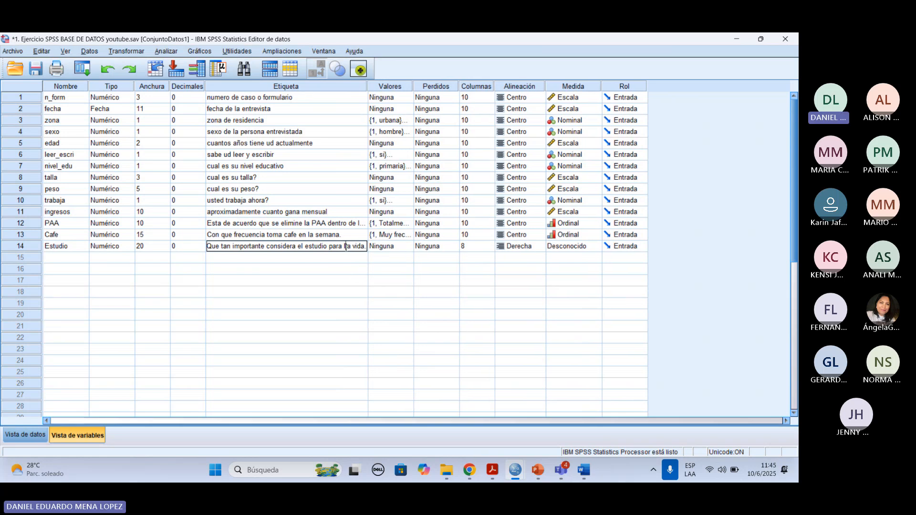
{"action": "key", "text": "BackSpace"}
{"action": "left_click", "coordinate": [286, 262]}
{"action": "left_click", "coordinate": [274, 251]}
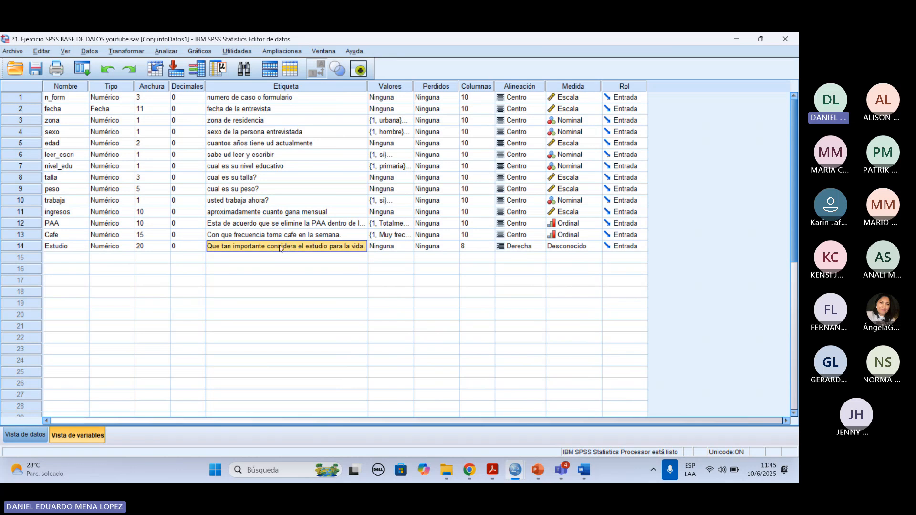
Define the value label 1 = "Muy Importante" for Estudio.
{"action": "left_click", "coordinate": [387, 246]}
{"action": "left_click", "coordinate": [406, 246]}
{"action": "type", "text": "1"}
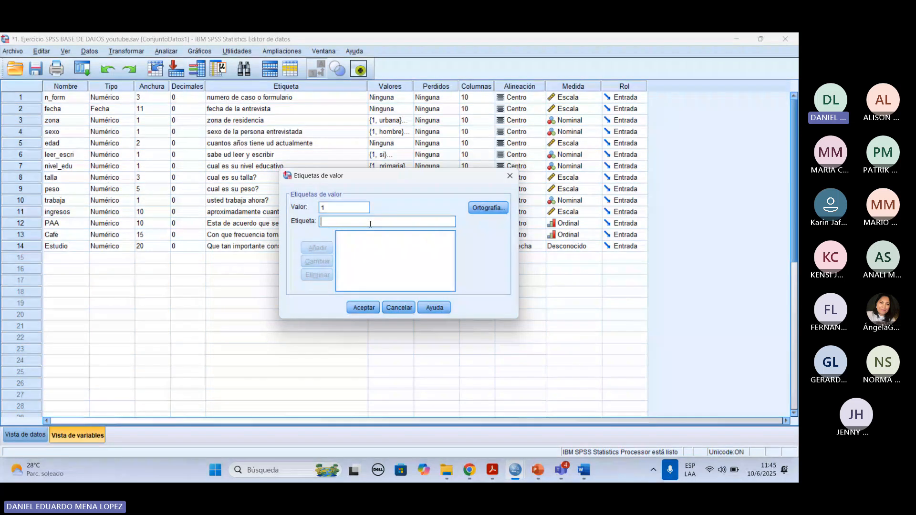
{"action": "type", "text": "Muy Imp"}
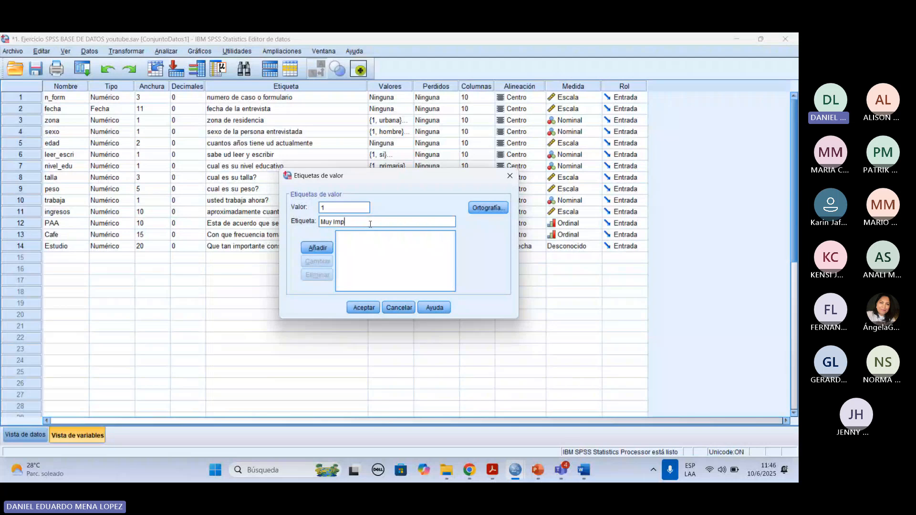
{"action": "type", "text": "ortante"}
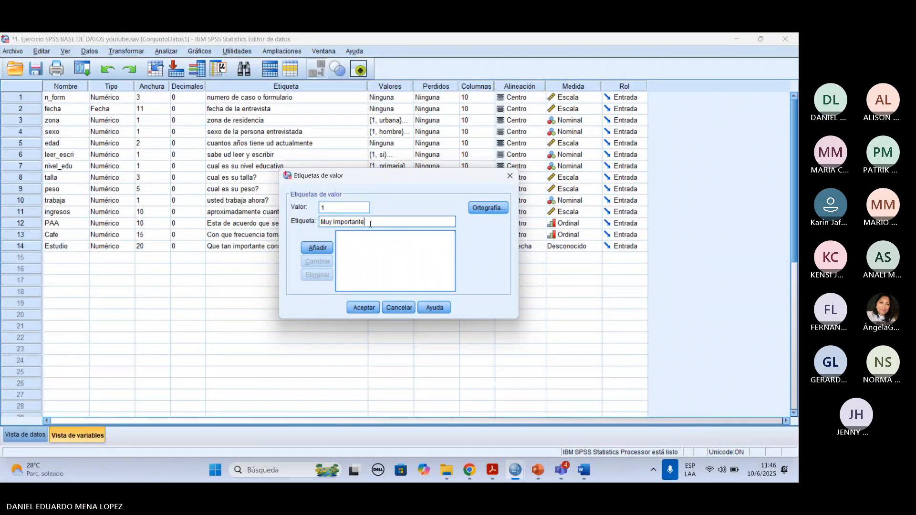
{"action": "key", "text": "Return"}
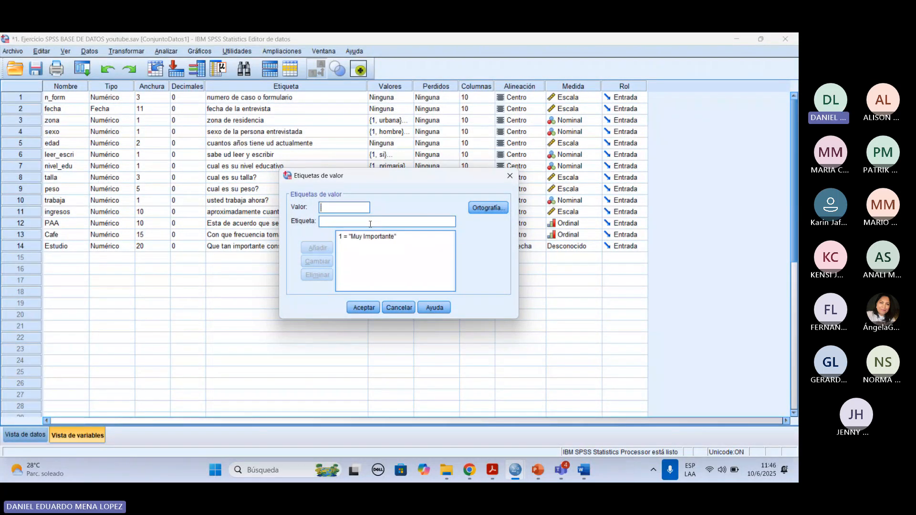
Add the value label 2 = "Importante" to Estudio.
{"action": "type", "text": "2"}
{"action": "key", "text": "Tab"}
{"action": "type", "text": "Importante"}
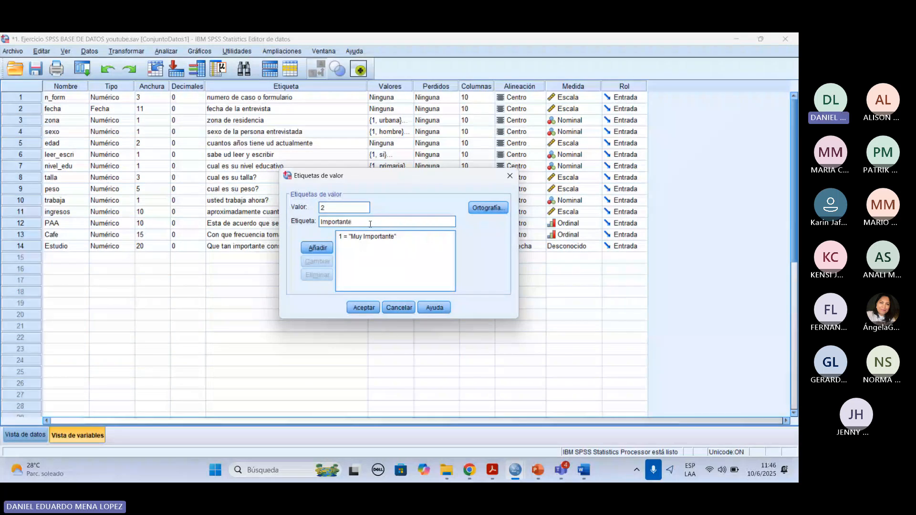
{"action": "key", "text": "Return"}
Add the value label 3 = "De poca Importancia" to Estudio.
{"action": "type", "text": "3"}
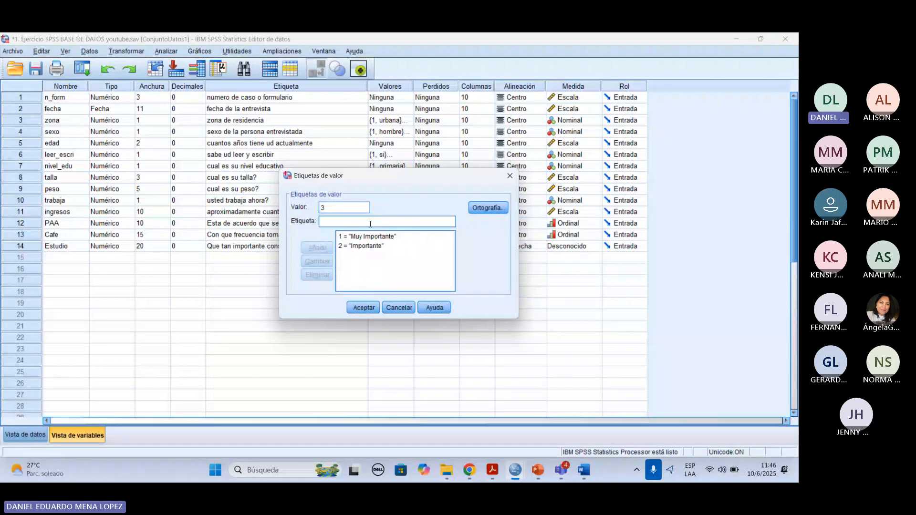
{"action": "key", "text": "Tab"}
{"action": "type", "text": "De"}
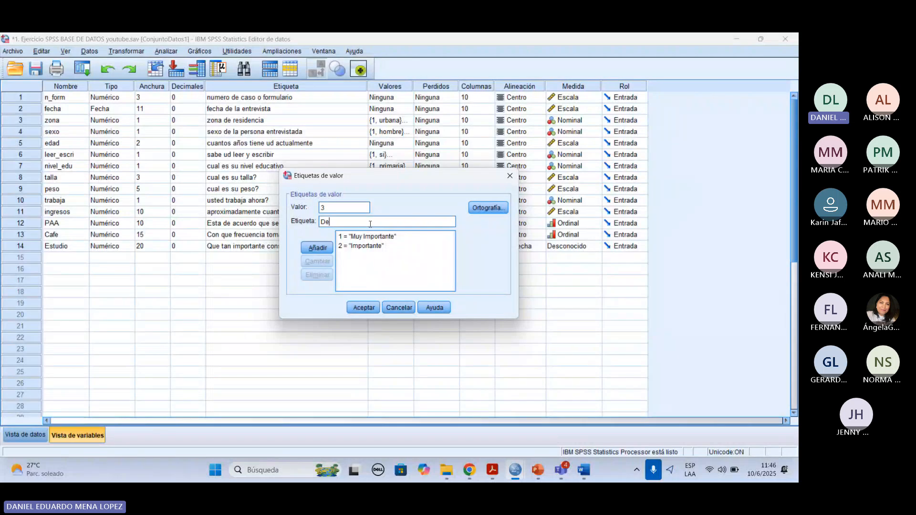
{"action": "type", "text": " poca Importancia"}
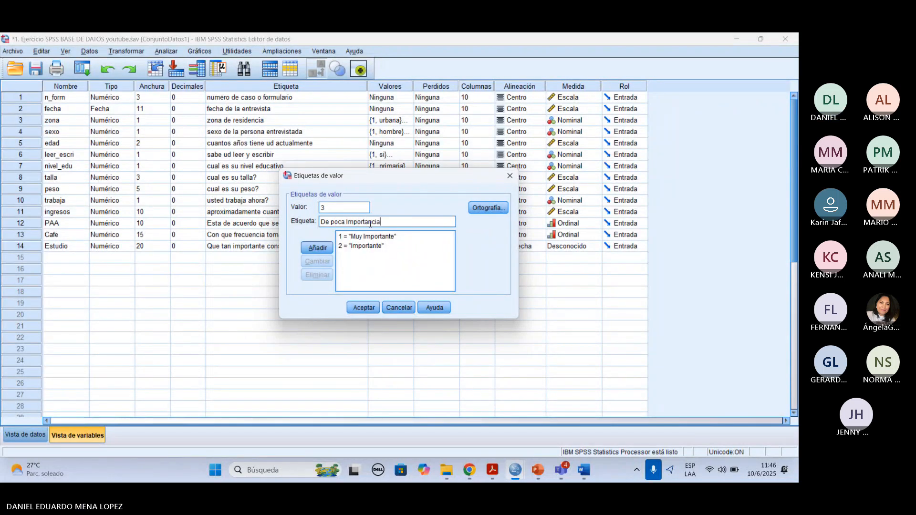
{"action": "key", "text": "Return"}
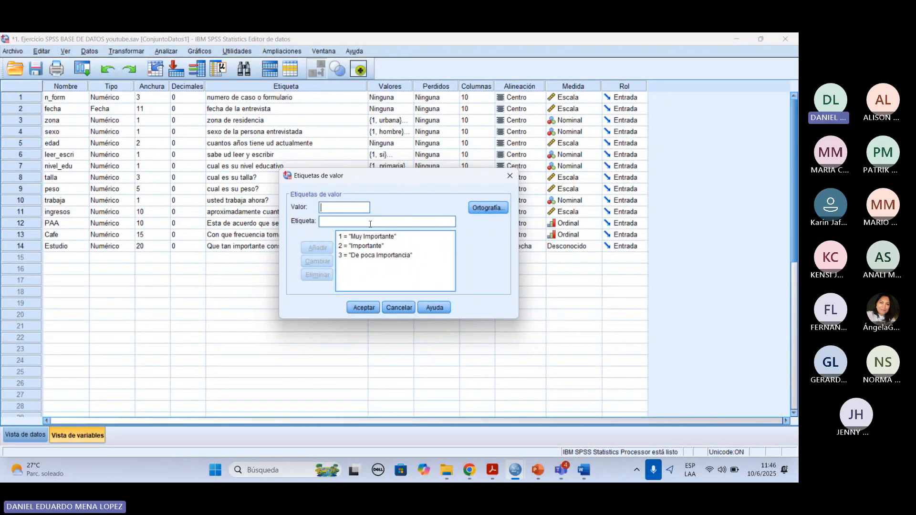
Add the value label 4 = "Sin importancia." to Estudio and accept the set of value labels.
{"action": "type", "text": "4"}
{"action": "key", "text": "Tab"}
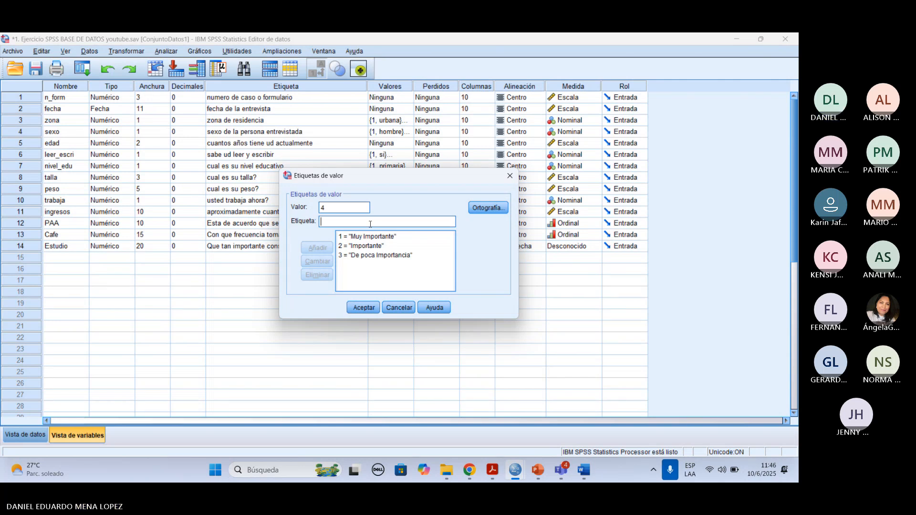
{"action": "type", "text": "Sin impor"}
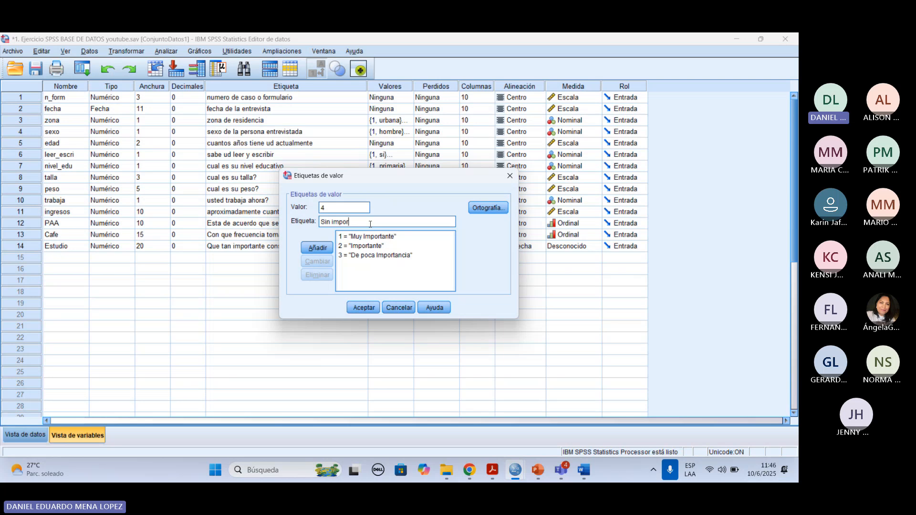
{"action": "type", "text": "tancia."}
{"action": "key", "text": "Return"}
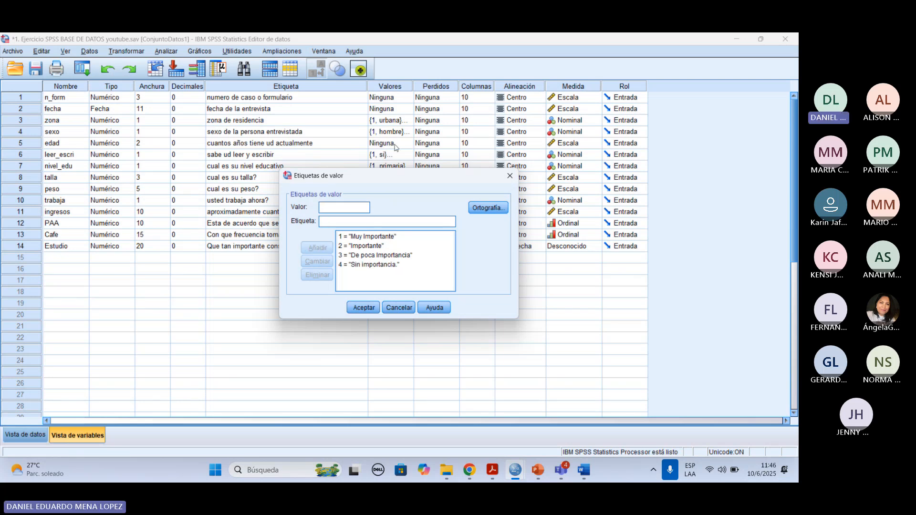
{"action": "left_click", "coordinate": [364, 308]}
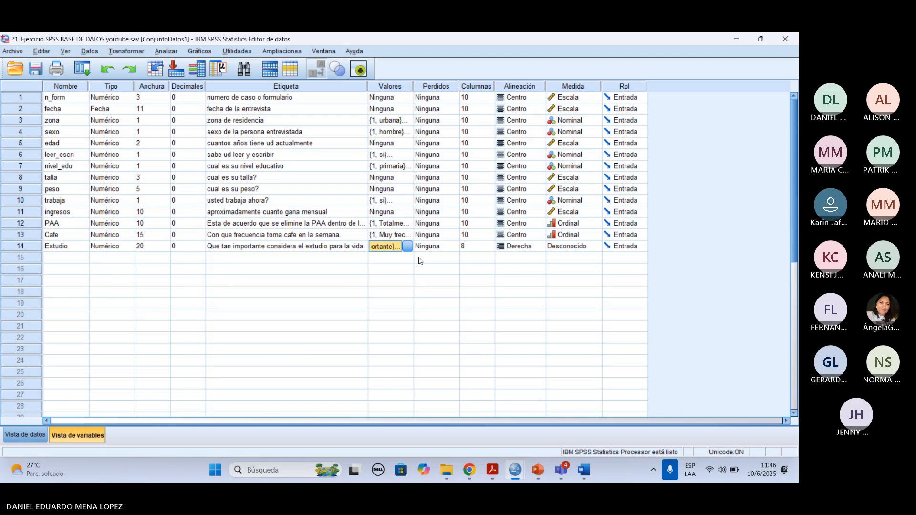
Set the display column width of Estudio to 10.
{"action": "left_click", "coordinate": [475, 248]}
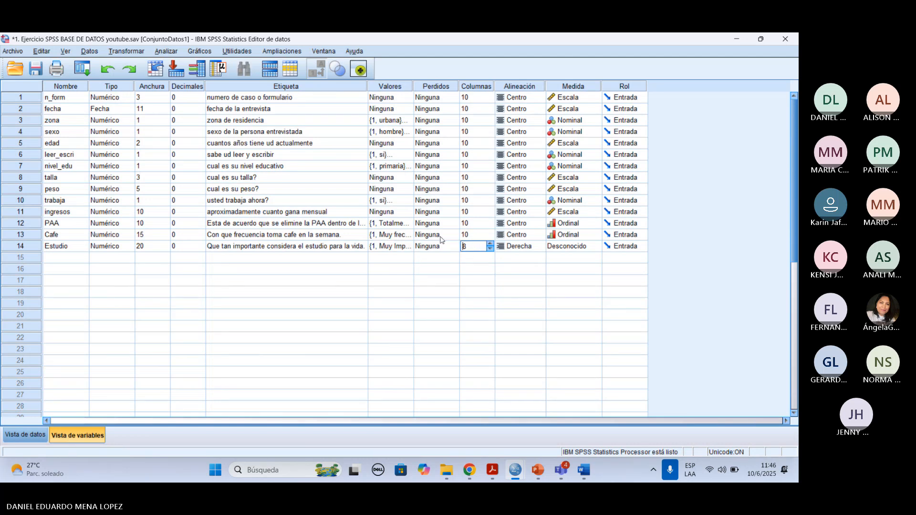
{"action": "key", "text": "BackSpace"}
{"action": "type", "text": "10"}
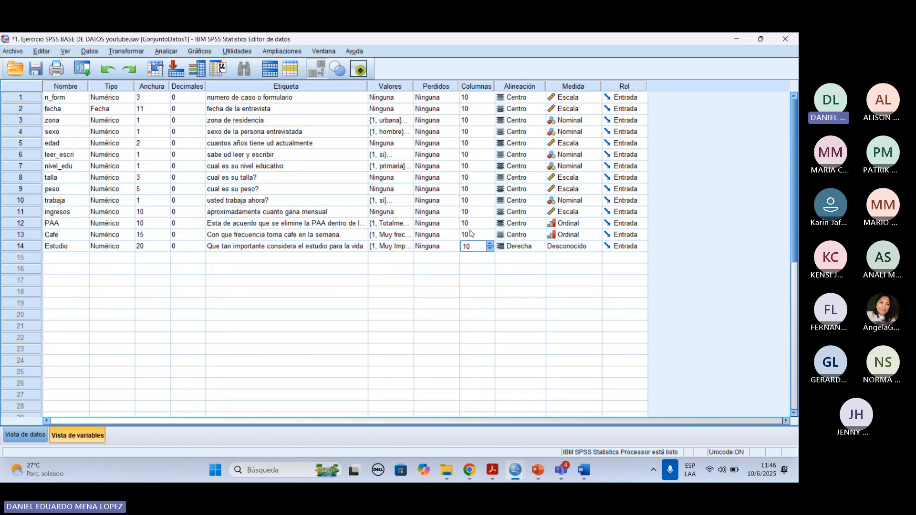
Try to set the alignment of Estudio to Centro.
{"action": "left_click", "coordinate": [518, 248]}
{"action": "left_click", "coordinate": [525, 255]}
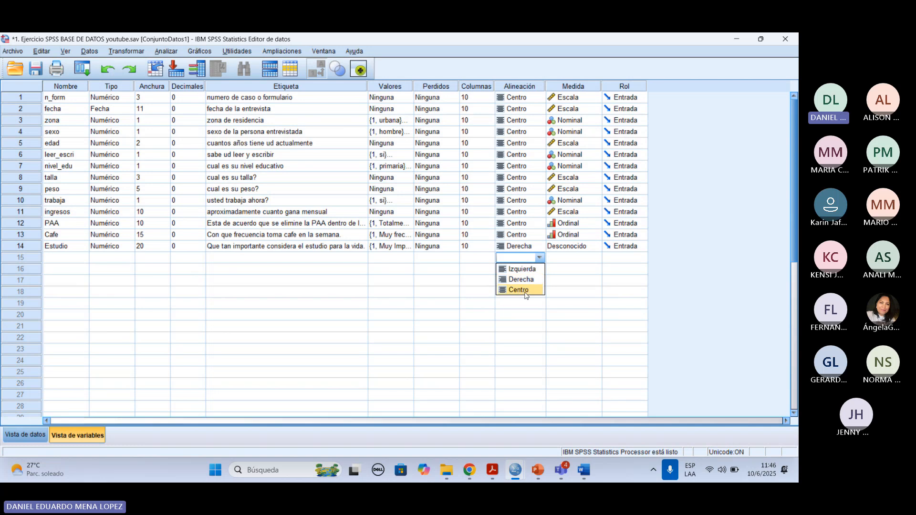
{"action": "left_click", "coordinate": [525, 291]}
Set the measurement level of Estudio to Ordinal.
{"action": "left_click", "coordinate": [577, 249]}
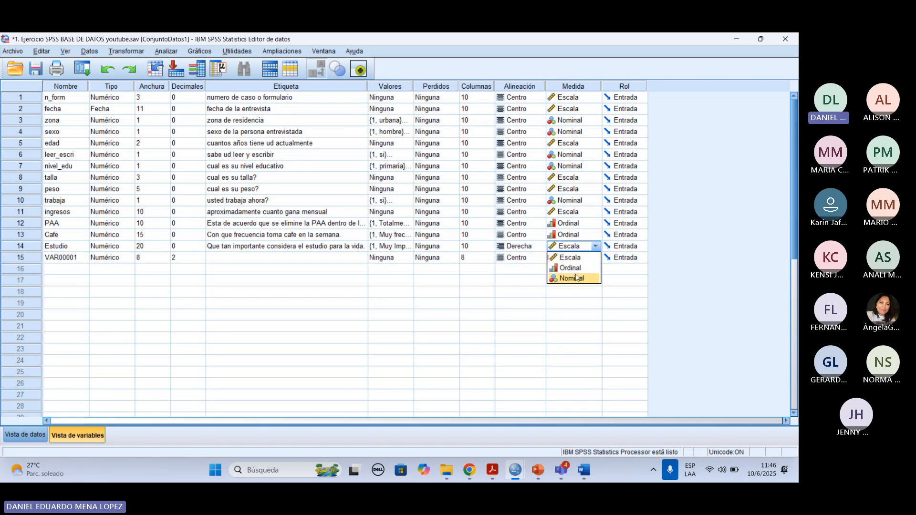
{"action": "left_click", "coordinate": [568, 269]}
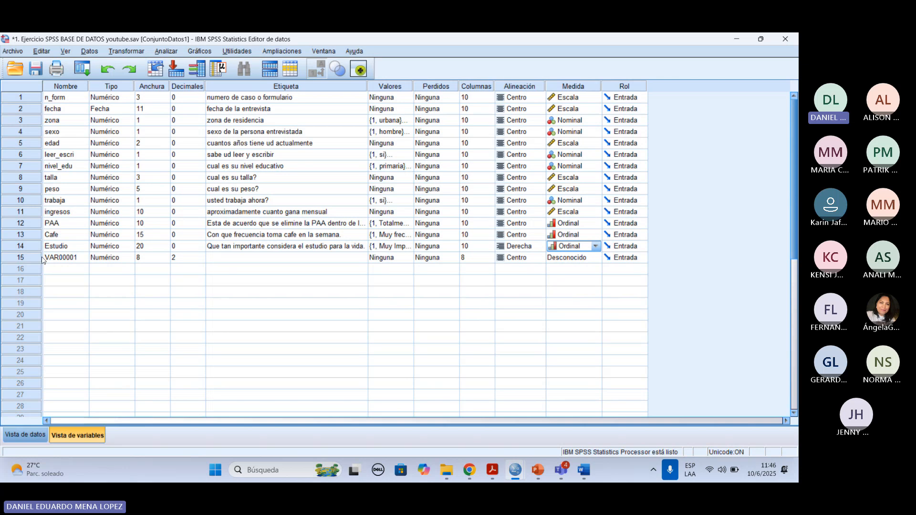
Delete the stray variable in row 15.
{"action": "left_click", "coordinate": [26, 258]}
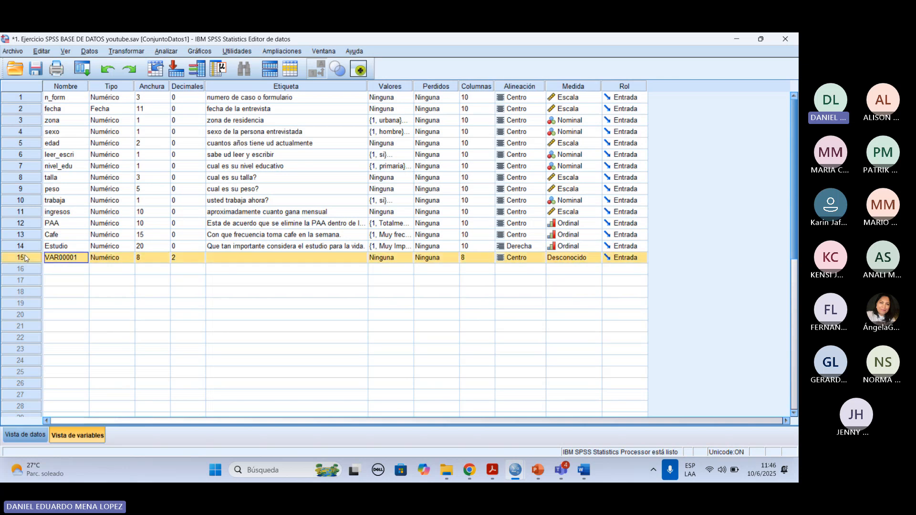
{"action": "right_click", "coordinate": [26, 258]}
{"action": "left_click", "coordinate": [48, 288]}
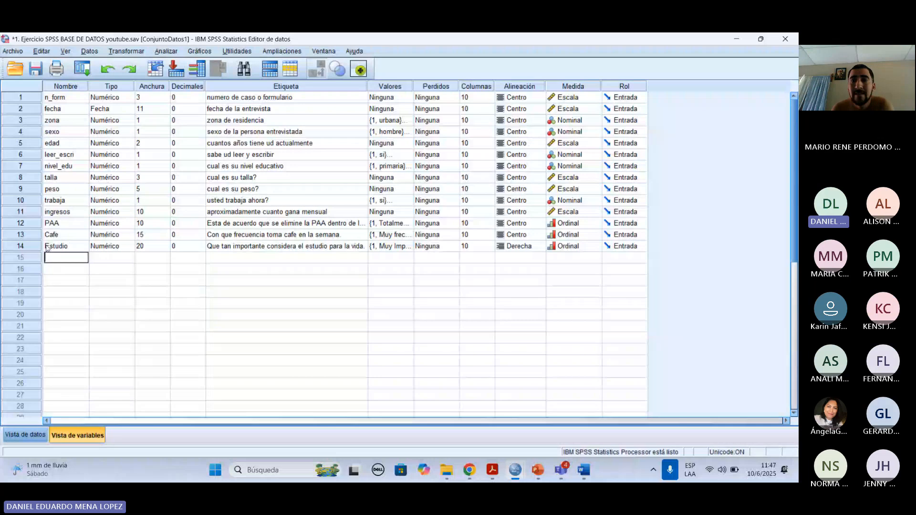
{"action": "type", "text": "s"}
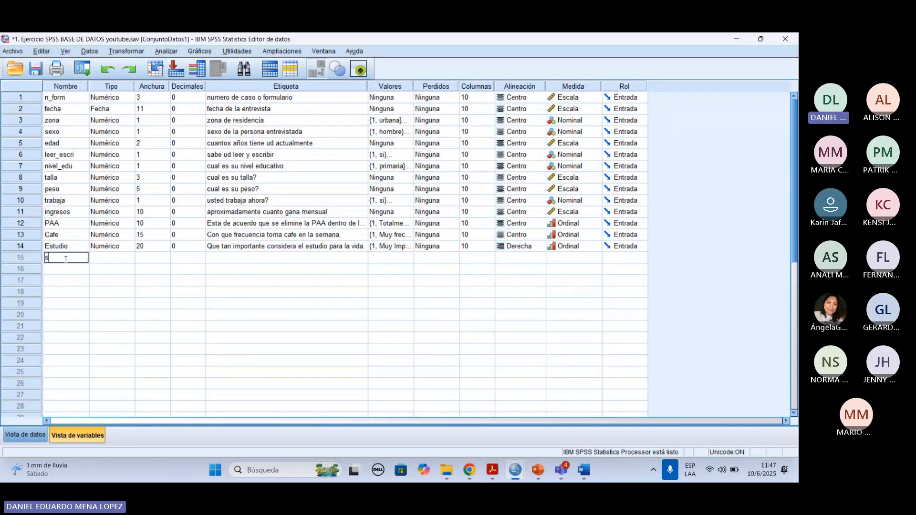
{"action": "type", "text": "PSS"}
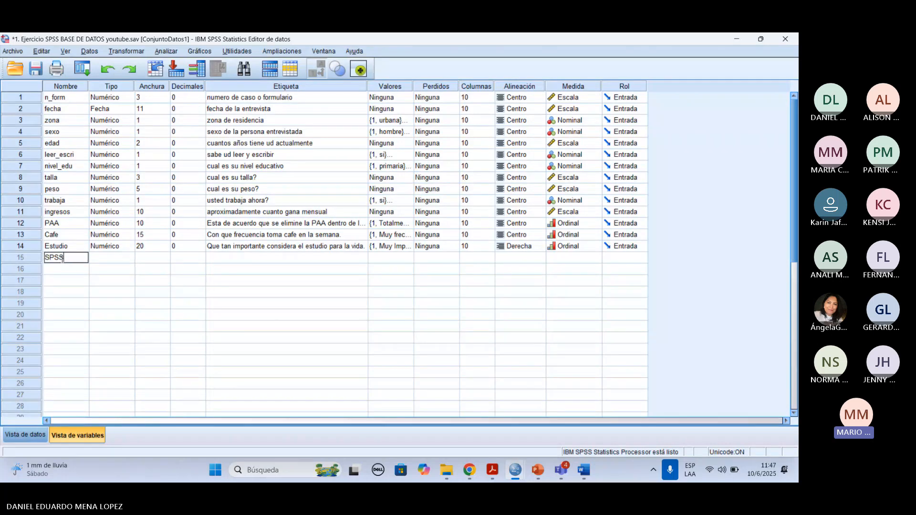
{"action": "key", "text": "BackSpace"}
{"action": "key", "text": "BackSpace"}
{"action": "key", "text": "BackSpace"}
{"action": "key", "text": "BackSpace"}
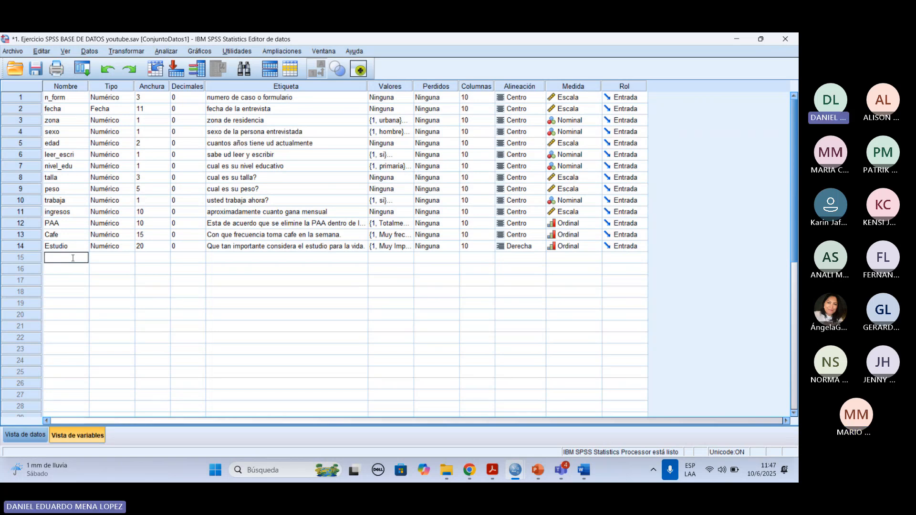
{"action": "type", "text": "Pro"}
{"action": "key", "text": "BackSpace"}
{"action": "key", "text": "BackSpace"}
{"action": "key", "text": "BackSpace"}
Create a new variable named Cons_X in row 15, below Estudio.
{"action": "type", "text": "Cons"}
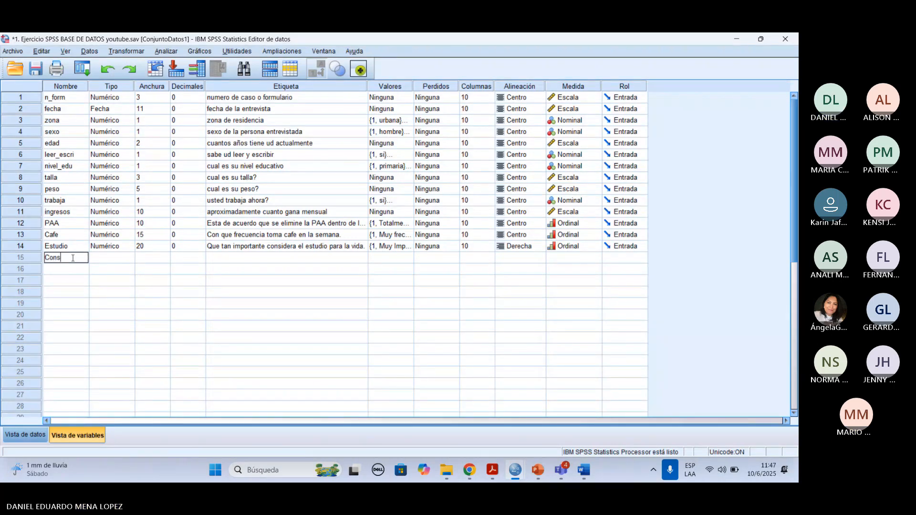
{"action": "type", "text": "_"}
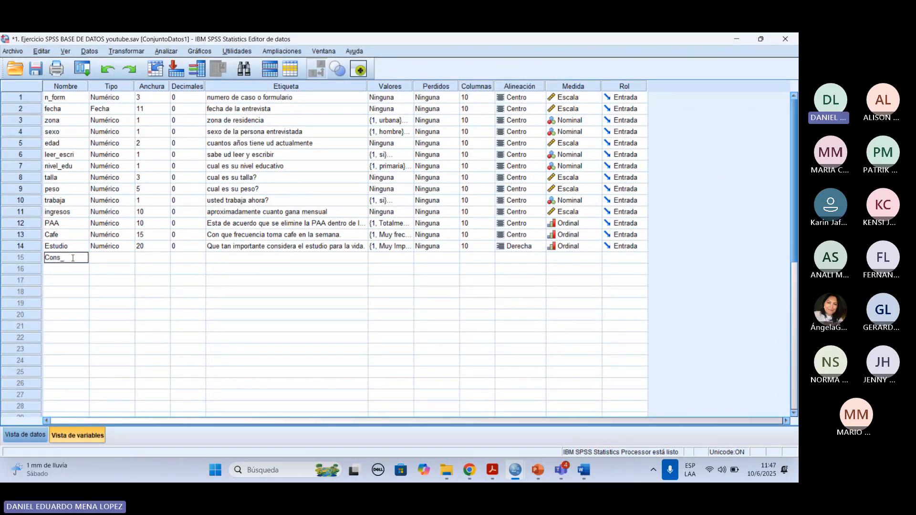
{"action": "type", "text": "X"}
{"action": "left_click", "coordinate": [78, 88]}
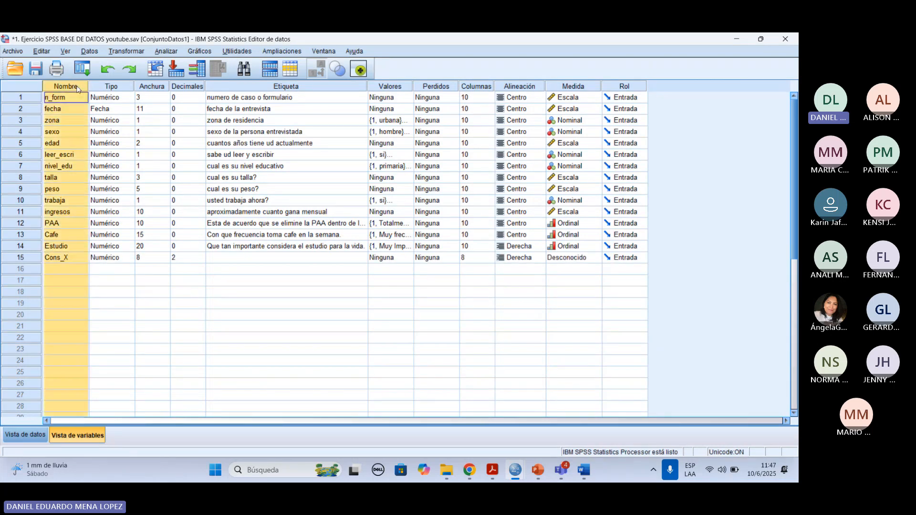
{"action": "left_click", "coordinate": [69, 259]}
{"action": "left_click", "coordinate": [68, 143]}
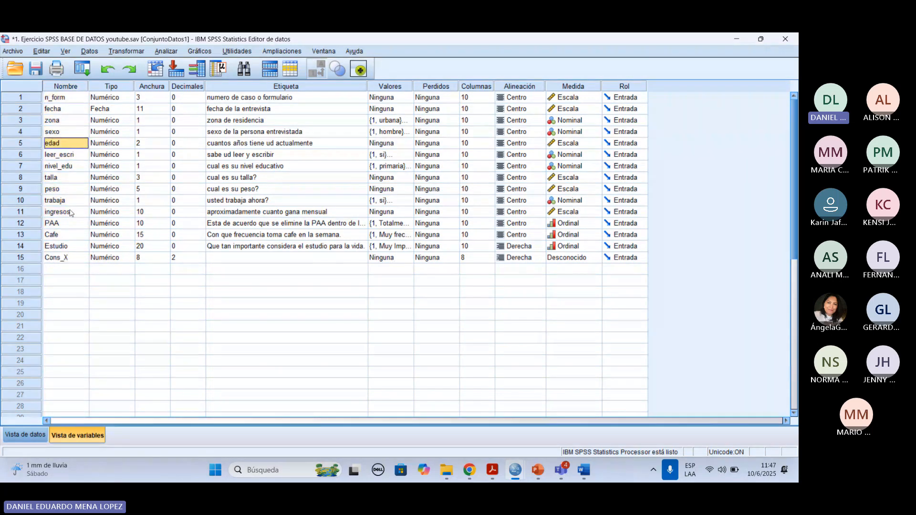
Try to rename the variable Cons_X as "Consumo X".
{"action": "double_click", "coordinate": [78, 258]}
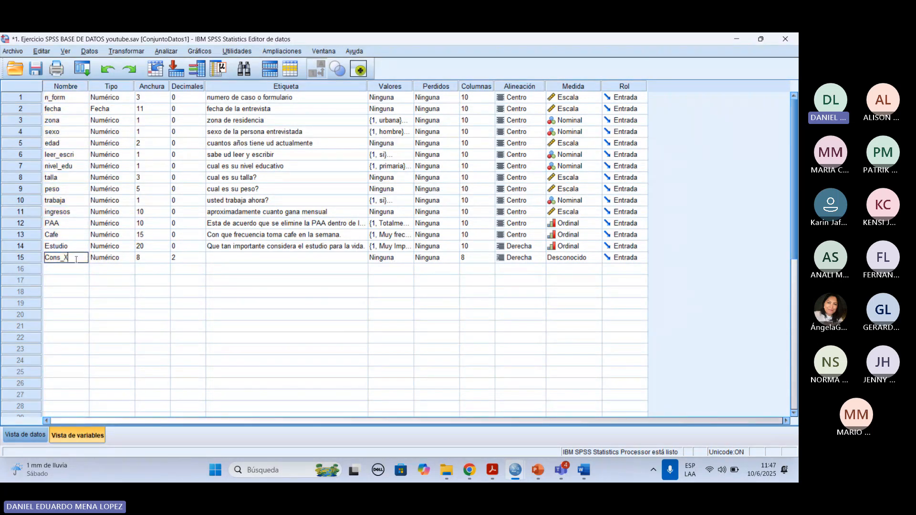
{"action": "key", "text": "BackSpace"}
{"action": "key", "text": "BackSpace"}
{"action": "type", "text": "UMO"}
{"action": "key", "text": "BackSpace"}
{"action": "key", "text": "BackSpace"}
{"action": "key", "text": "BackSpace"}
{"action": "type", "text": "umo X"}
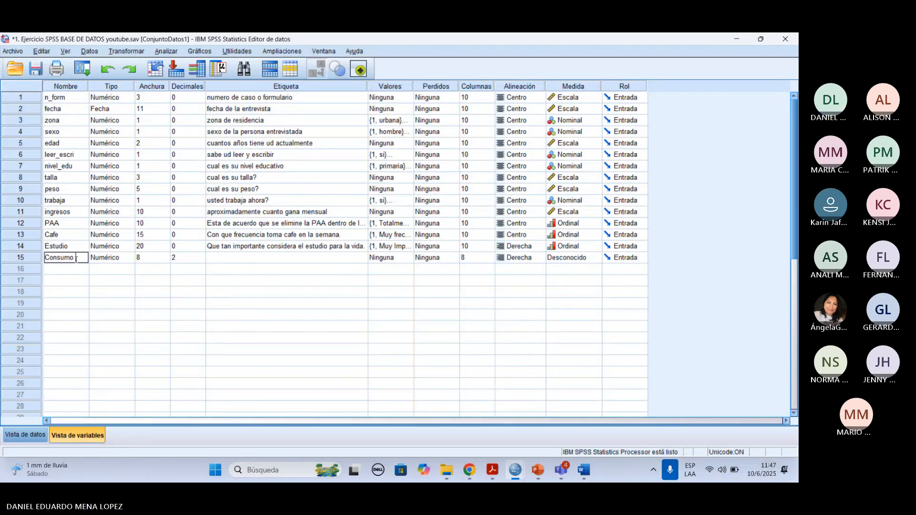
{"action": "key", "text": "Return"}
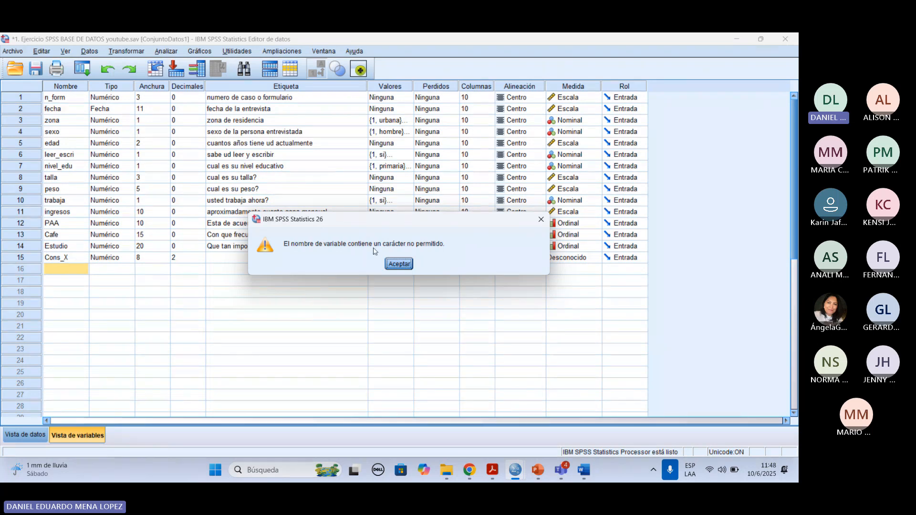
{"action": "left_click", "coordinate": [399, 264]}
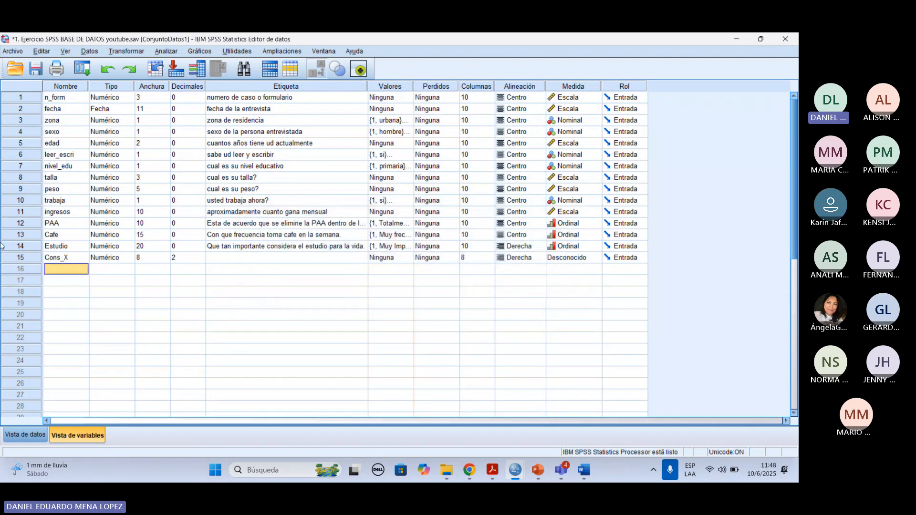
{"action": "left_click", "coordinate": [66, 259]}
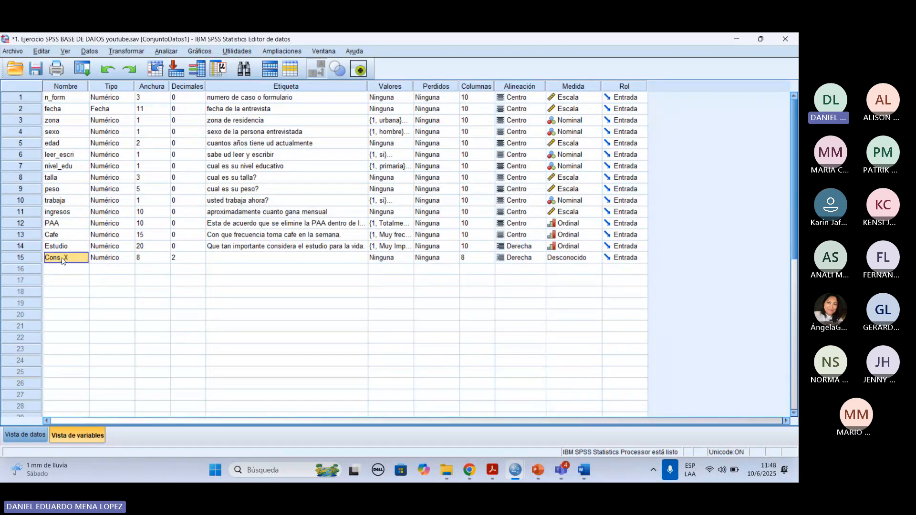
{"action": "double_click", "coordinate": [65, 258]}
Set the width of Cons_X to 15 and its decimals to 0.
{"action": "left_click", "coordinate": [230, 258]}
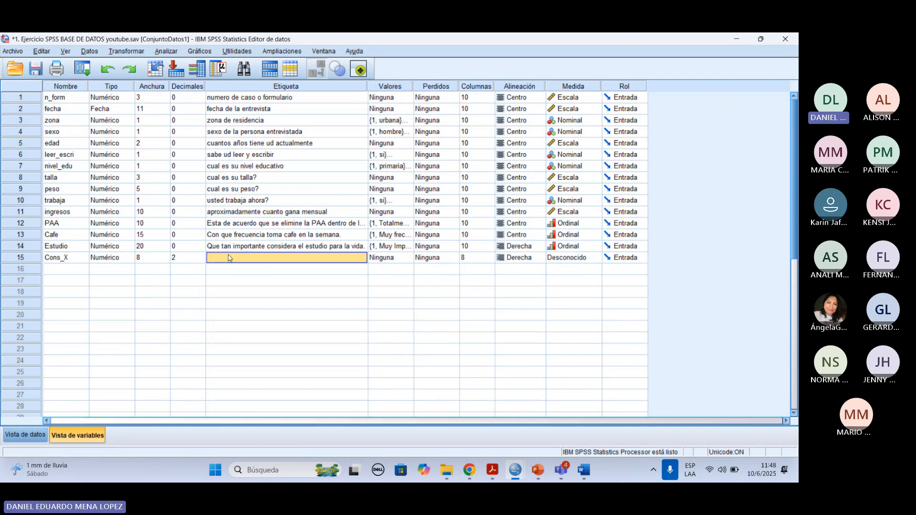
{"action": "left_click", "coordinate": [161, 258]}
{"action": "key", "text": "BackSpace"}
{"action": "type", "text": "15"}
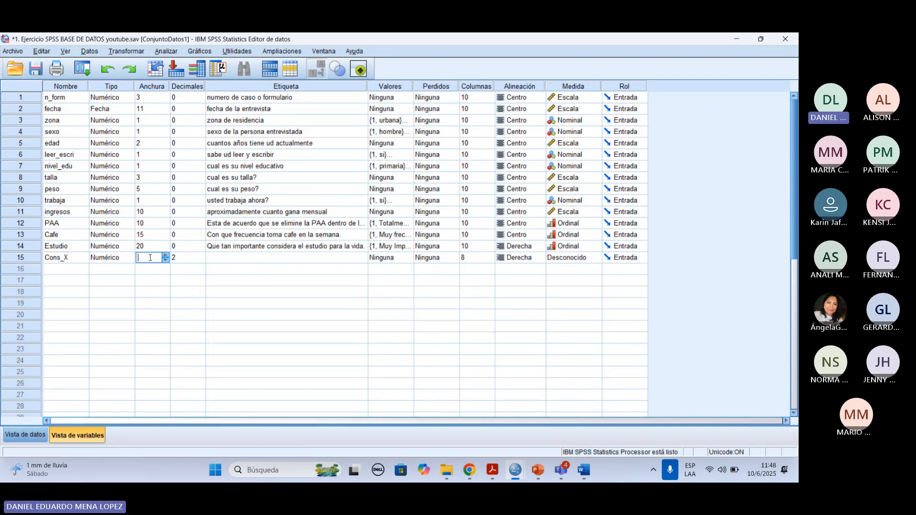
{"action": "left_click", "coordinate": [197, 260]}
{"action": "left_click", "coordinate": [203, 261]}
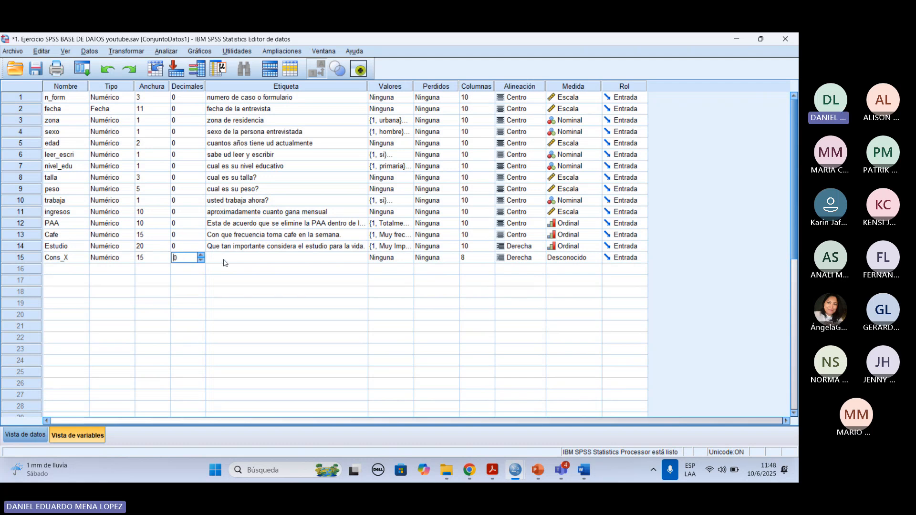
Enter "Con que probabiidad consume el Producto X." as the label of the Cons_X variable.
{"action": "left_click", "coordinate": [226, 258]}
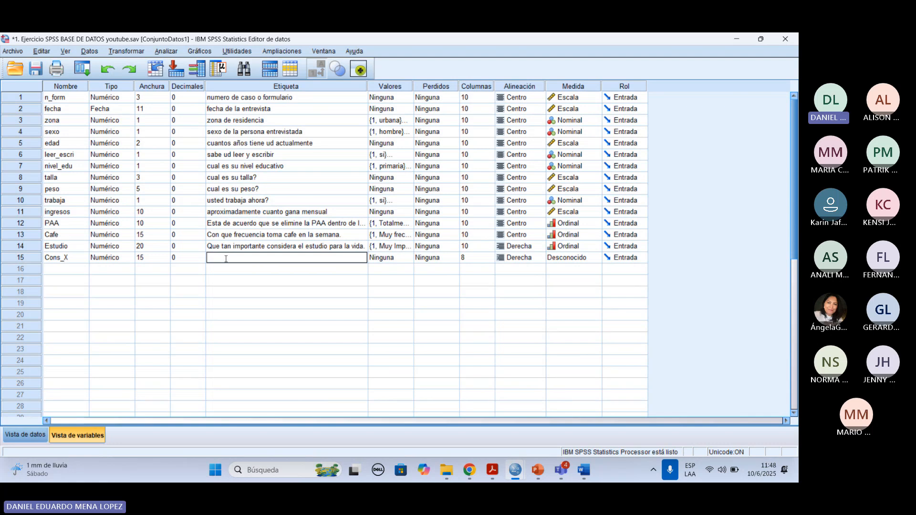
{"action": "type", "text": "Que"}
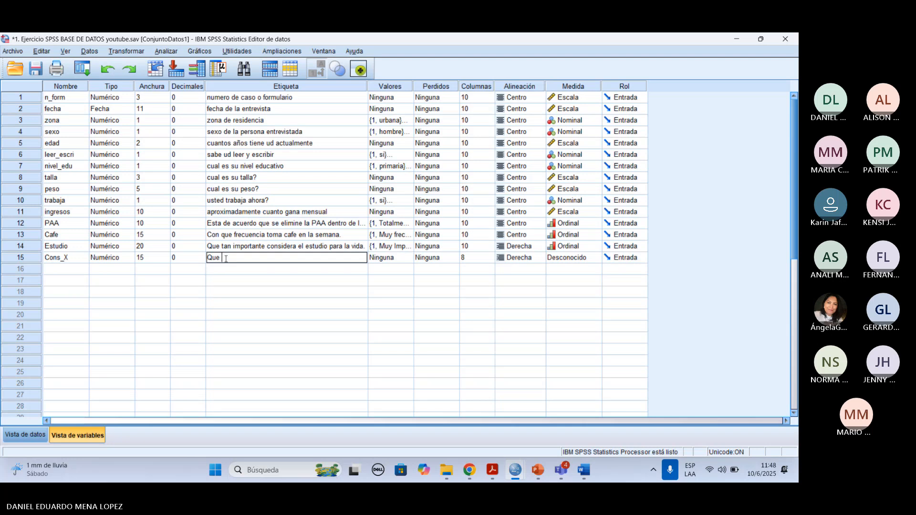
{"action": "key", "text": "BackSpace"}
{"action": "key", "text": "BackSpace"}
{"action": "key", "text": "BackSpace"}
{"action": "key", "text": "BackSpace"}
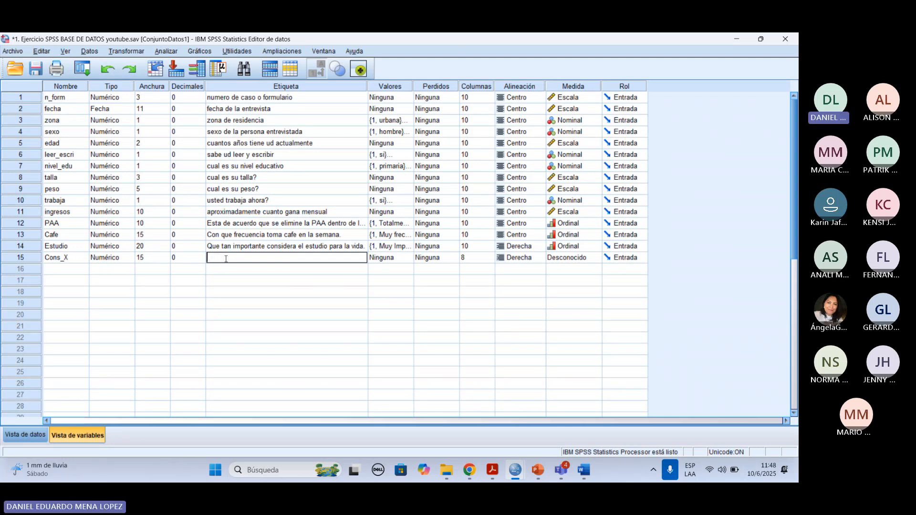
{"action": "type", "text": "Con que probabilidad consume"}
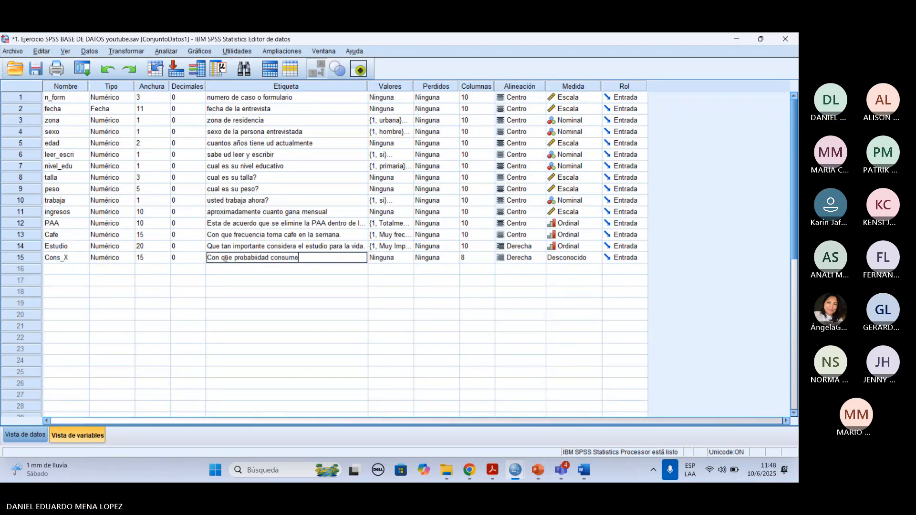
{"action": "type", "text": " el Produ"}
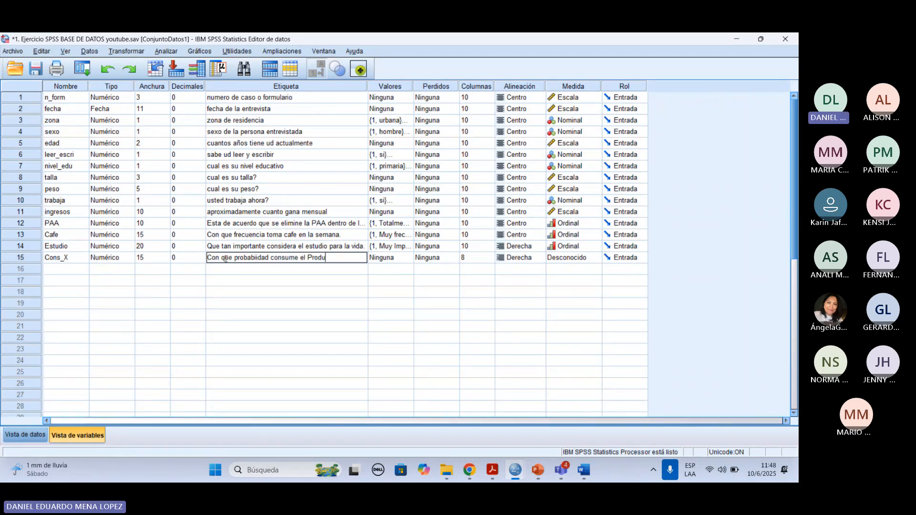
{"action": "type", "text": "cto X."}
Add the value labels 1 = "Probable" and 2 = "Muy Probable" to the Cons_X variable.
{"action": "double_click", "coordinate": [369, 258]}
{"action": "type", "text": "1"}
{"action": "left_click", "coordinate": [338, 220]}
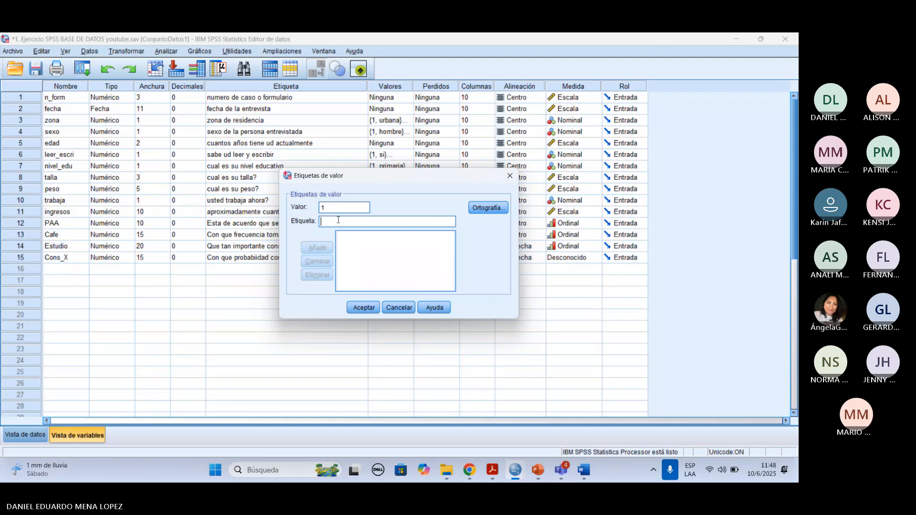
{"action": "type", "text": "P"}
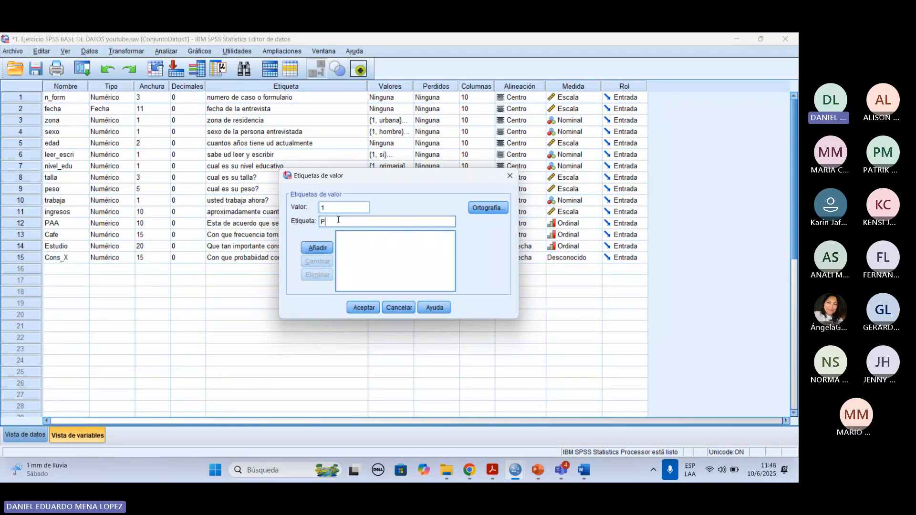
{"action": "type", "text": "robable"}
{"action": "key", "text": "Return"}
{"action": "type", "text": "2"}
{"action": "left_click", "coordinate": [338, 220]}
{"action": "type", "text": "Muy Pro"}
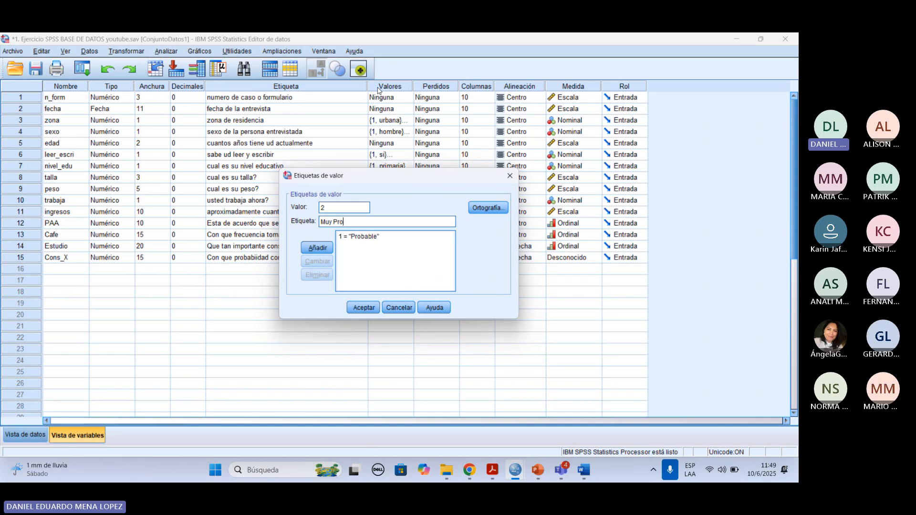
{"action": "type", "text": "bable"}
{"action": "key", "text": "Return"}
Add the value labels 3 = "Nada Pobrable" and 4 = "Casi Nunca" to Cons_X and accept the set.
{"action": "type", "text": "3"}
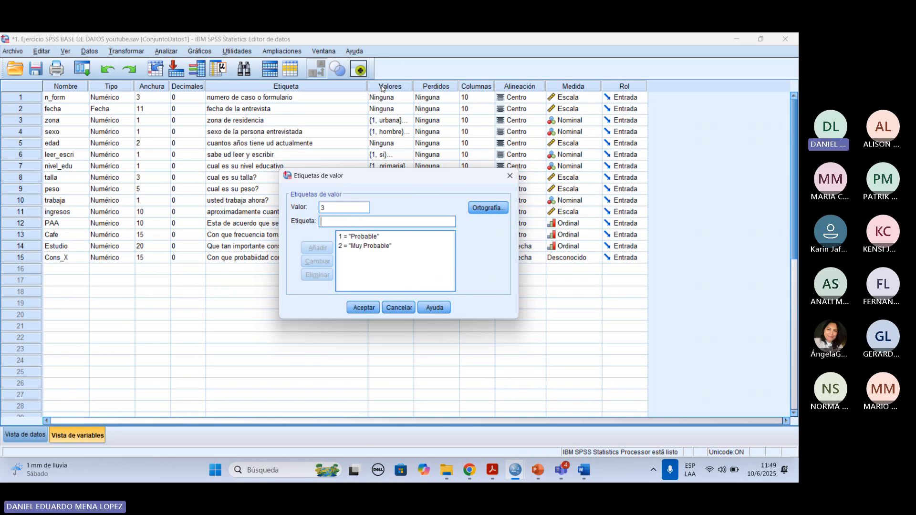
{"action": "type", "text": "Na"}
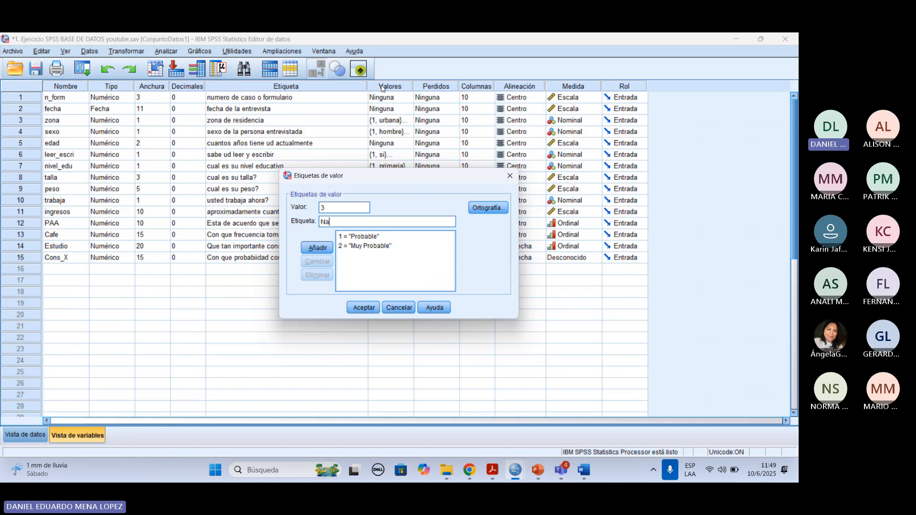
{"action": "type", "text": "da Pobrable"}
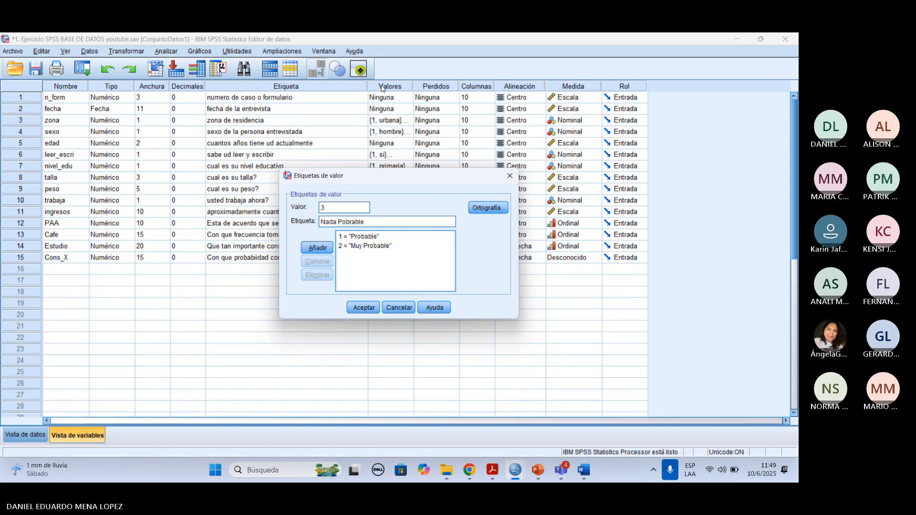
{"action": "key", "text": "Return"}
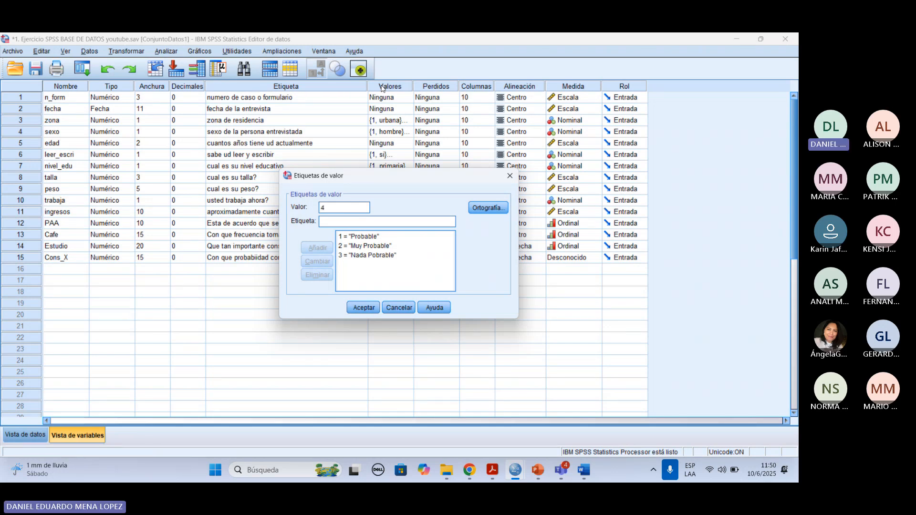
{"action": "key", "text": "Tab"}
{"action": "type", "text": "Casi"}
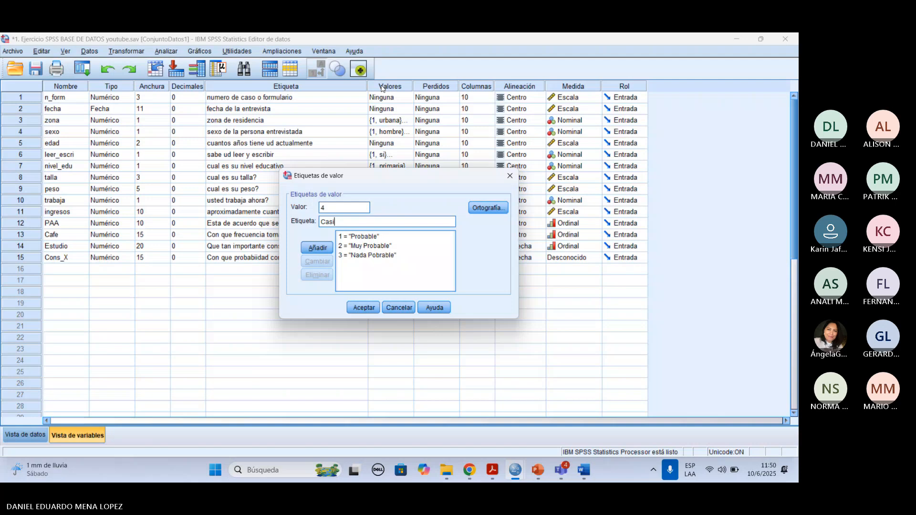
{"action": "type", "text": " Nunca"}
{"action": "key", "text": "Return"}
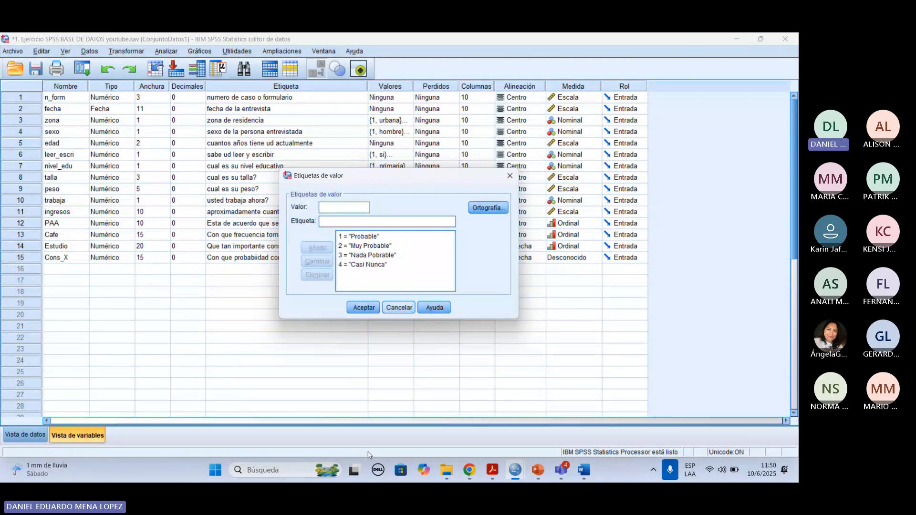
{"action": "key", "text": "Return"}
Set the alignment of Cons_X to Centro and its measurement level to Ordinal.
{"action": "left_click", "coordinate": [528, 260]}
{"action": "left_click", "coordinate": [520, 289]}
{"action": "left_click", "coordinate": [575, 258]}
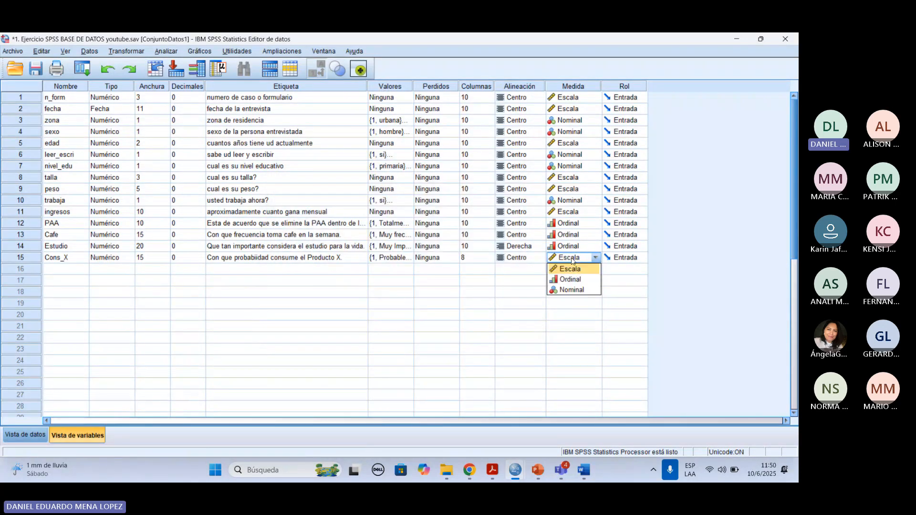
{"action": "left_click", "coordinate": [570, 269]}
{"action": "left_click", "coordinate": [581, 260]}
{"action": "left_click", "coordinate": [570, 279]}
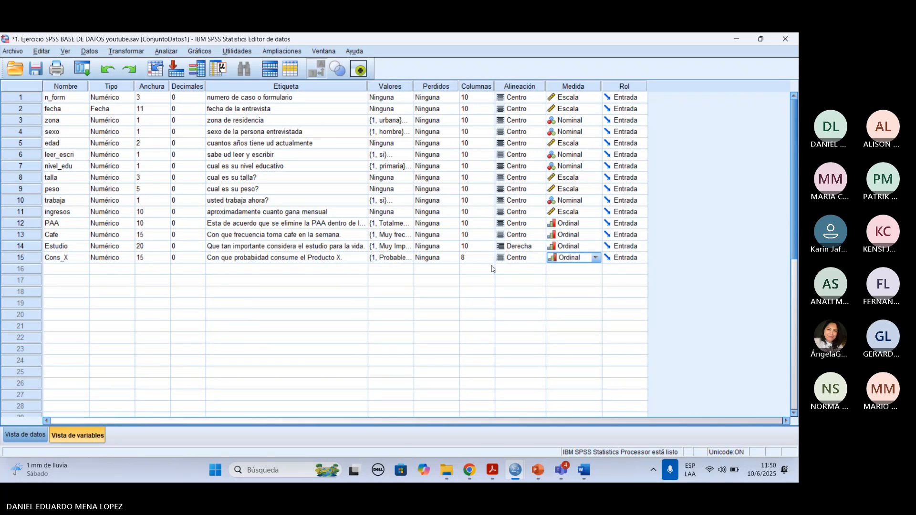
Set the column width of Cons_X to 10 and save the data file.
{"action": "left_click", "coordinate": [489, 258]}
{"action": "double_click", "coordinate": [489, 255]}
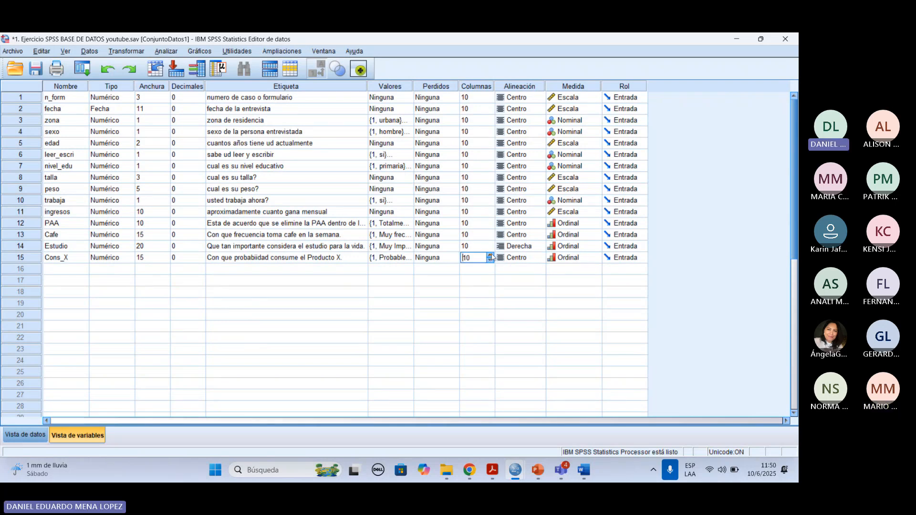
{"action": "left_click", "coordinate": [36, 70]}
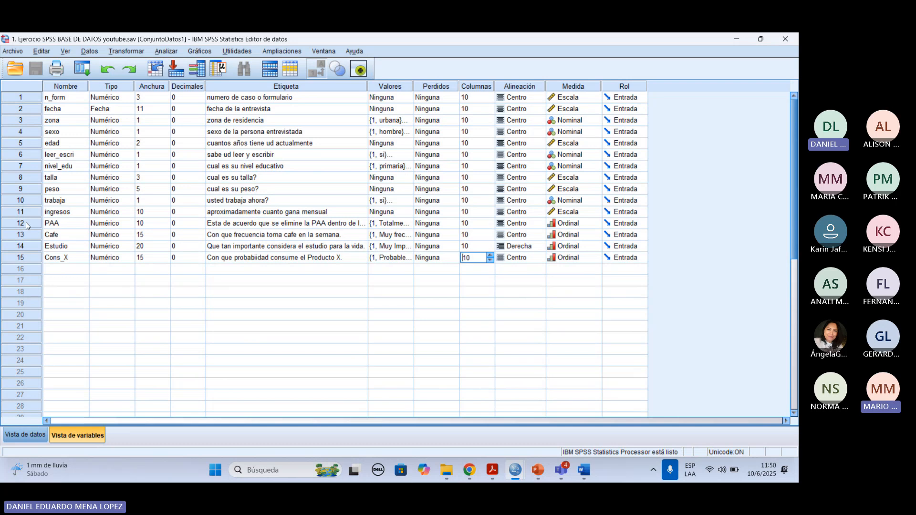
Review the definitions of PAA, Cafe, Estudio and Cons_X, and locate their columns in the data view.
{"action": "left_click_drag", "start_coordinate": [29, 224], "coordinate": [41, 258]}
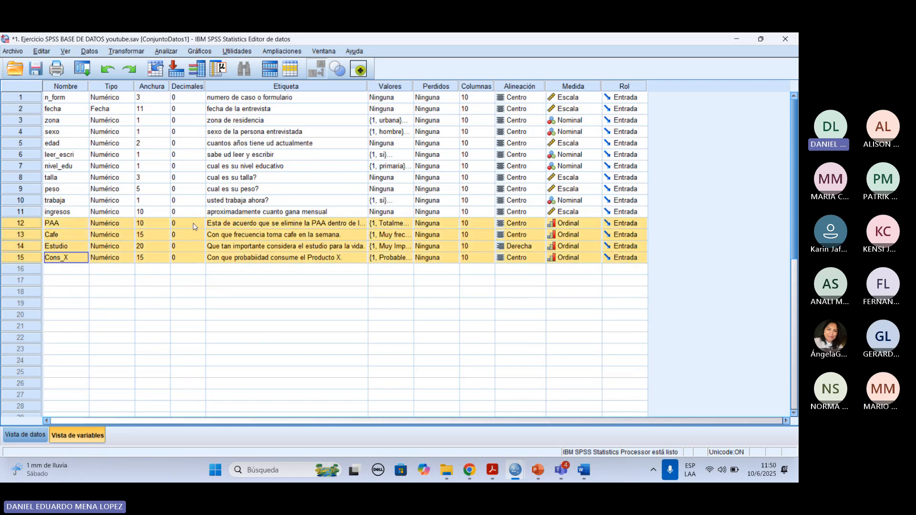
{"action": "left_click_drag", "start_coordinate": [193, 226], "coordinate": [193, 248]}
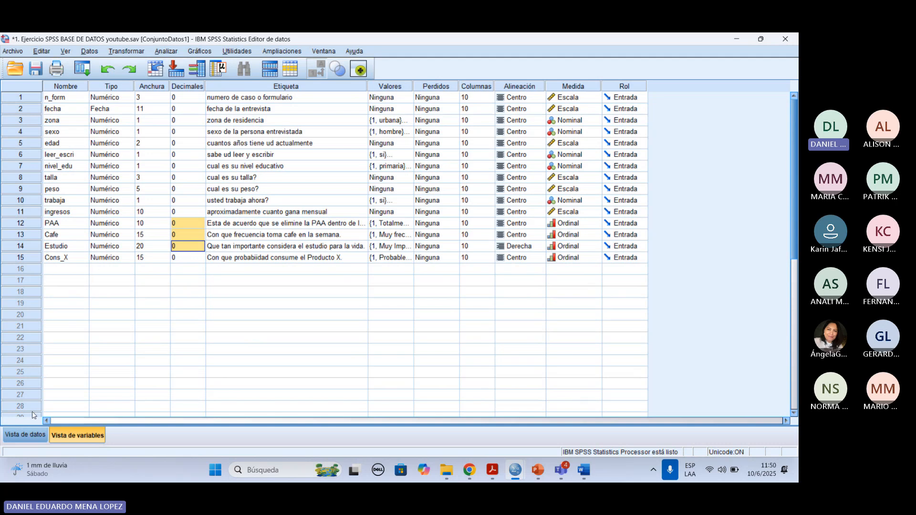
{"action": "left_click", "coordinate": [23, 435]}
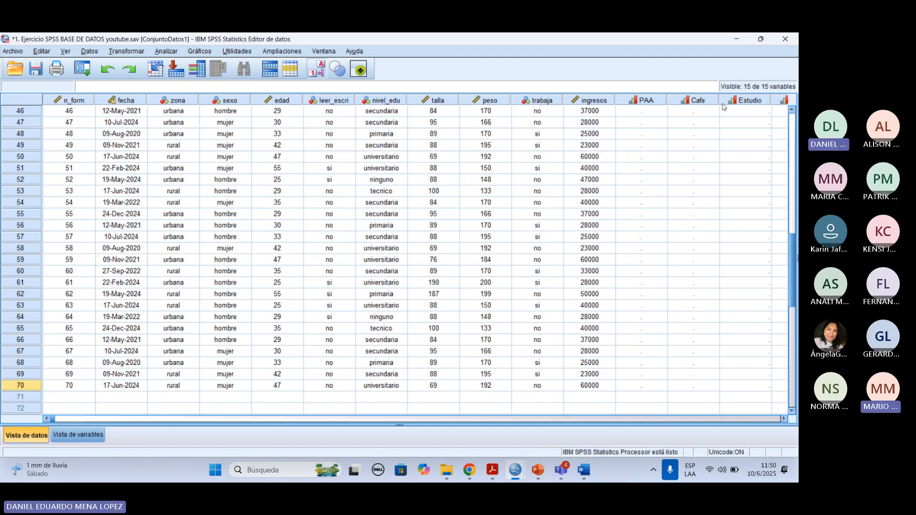
{"action": "left_click", "coordinate": [785, 419]}
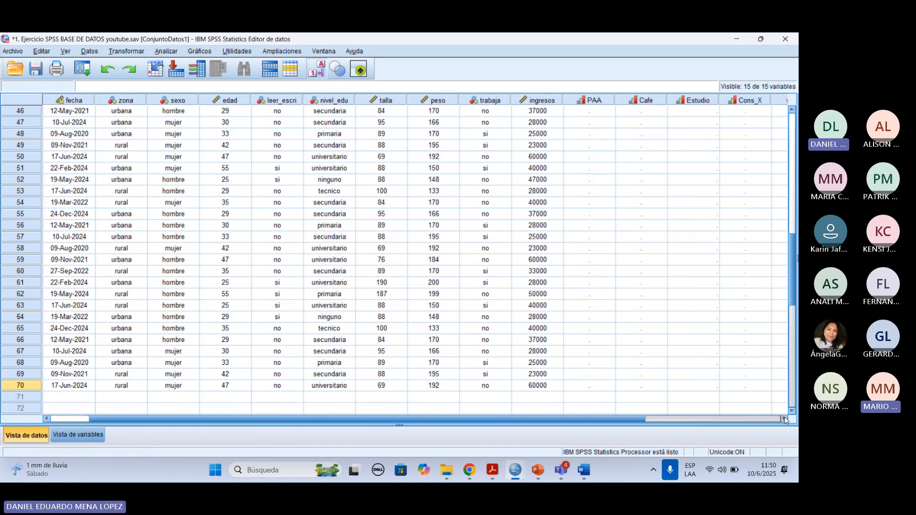
{"action": "left_click", "coordinate": [785, 419]}
{"action": "left_click", "coordinate": [785, 419]}
{"action": "left_click", "coordinate": [784, 419]}
{"action": "scroll", "coordinate": [464, 192], "scroll_direction": "up", "scroll_amount": 2}
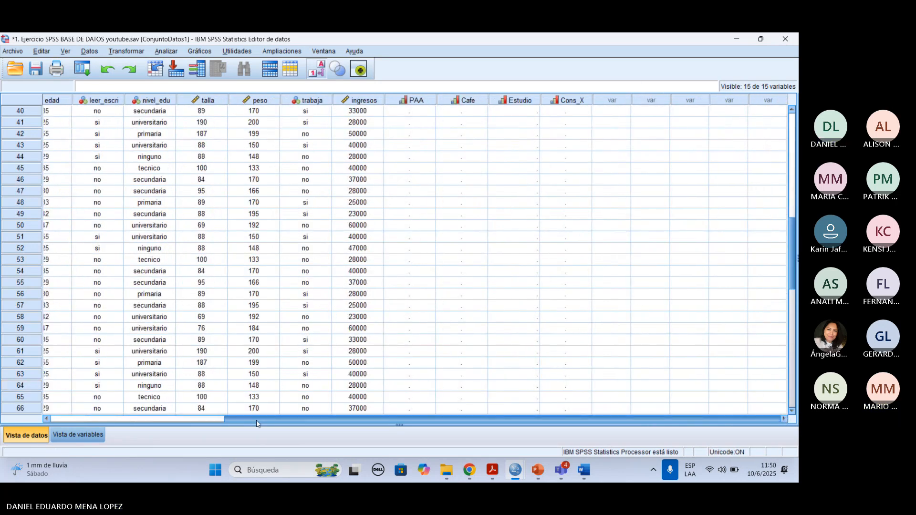
{"action": "left_click_drag", "start_coordinate": [255, 420], "coordinate": [165, 423]}
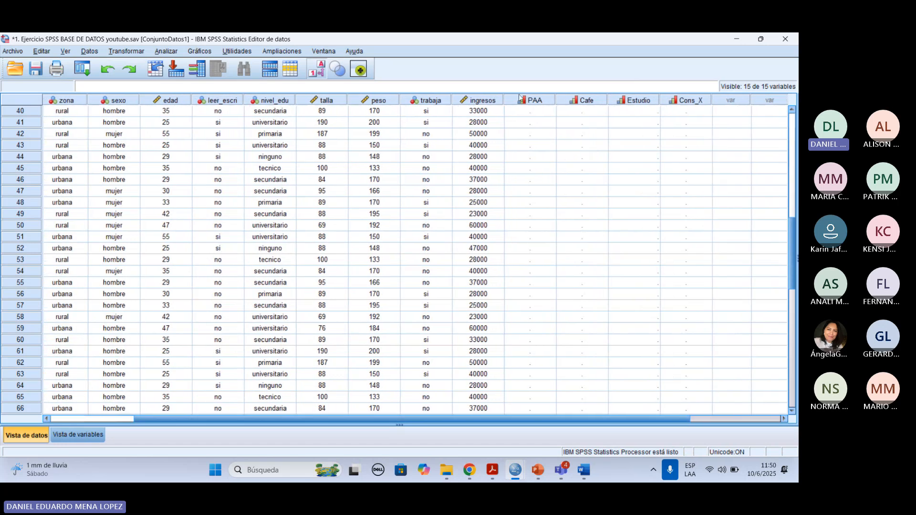
Examine the PAA, Cafe, Estudio and Cons_X columns and their cells for the first two cases.
{"action": "left_click", "coordinate": [522, 101]}
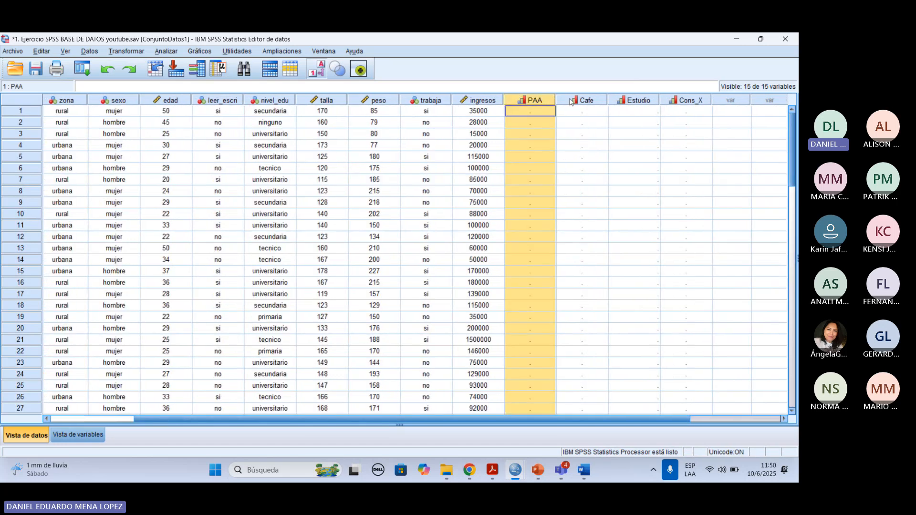
{"action": "mouse_move", "coordinate": [571, 101]}
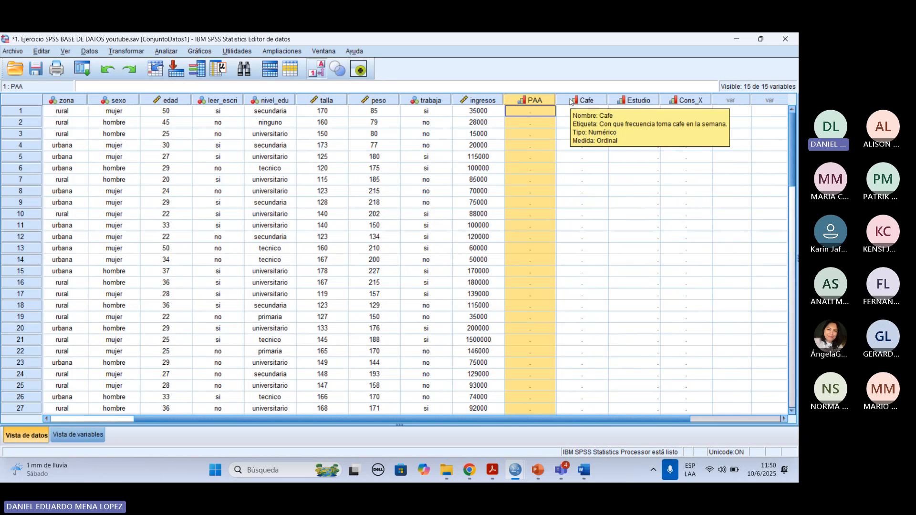
{"action": "left_click", "coordinate": [590, 101]}
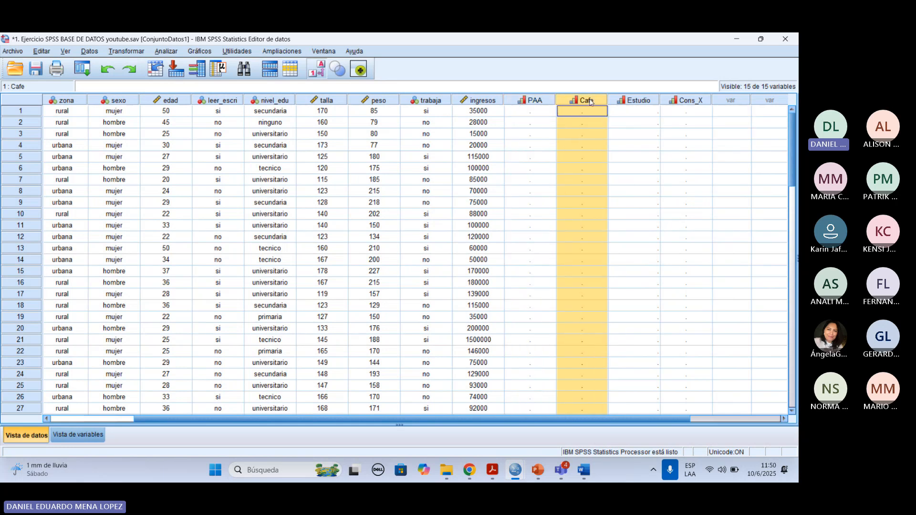
{"action": "left_click", "coordinate": [632, 101]}
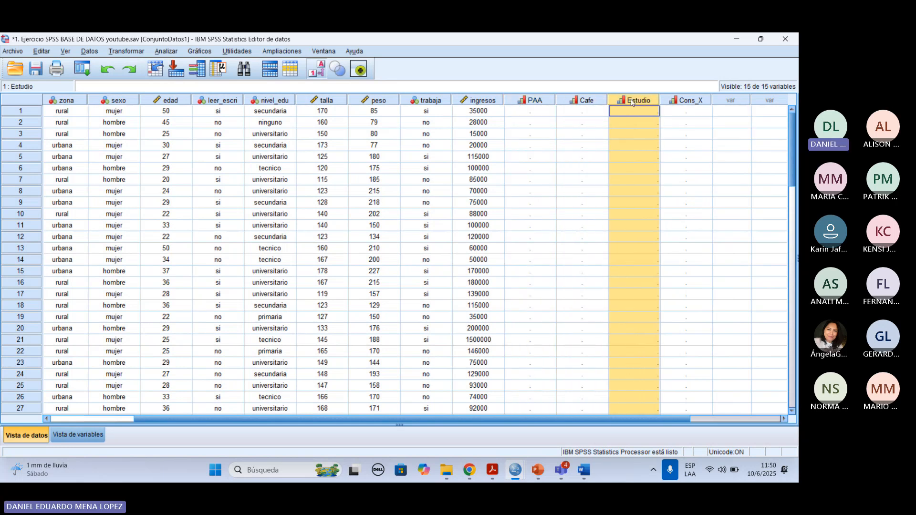
{"action": "left_click", "coordinate": [685, 101]}
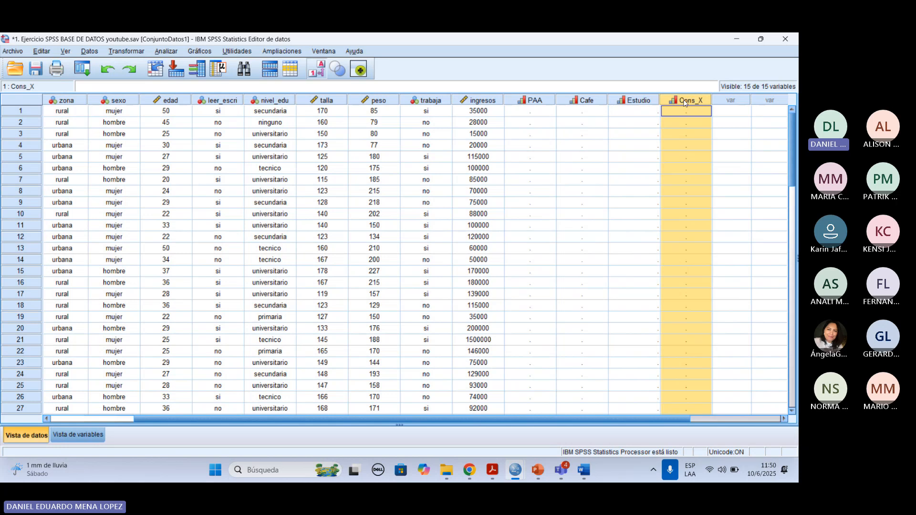
{"action": "left_click", "coordinate": [533, 111]}
{"action": "left_click", "coordinate": [588, 113]}
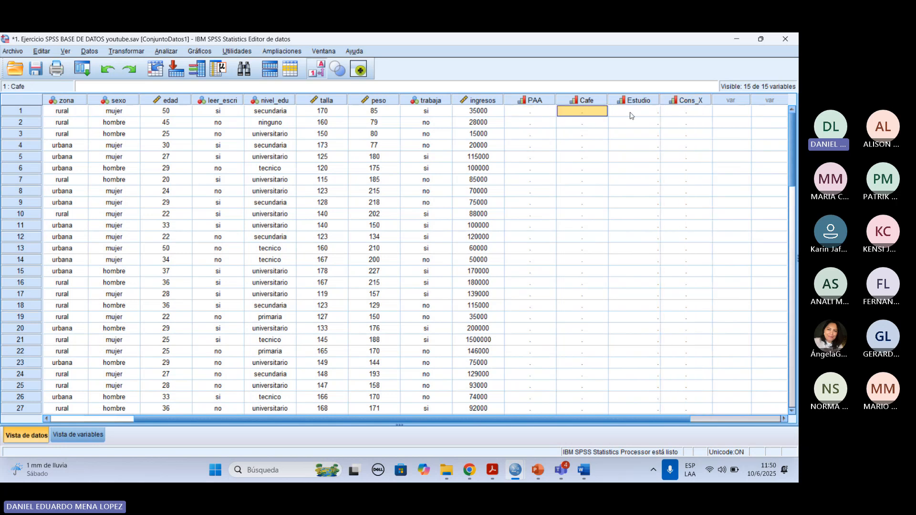
{"action": "left_click", "coordinate": [630, 115]}
{"action": "key", "text": "Right"}
{"action": "left_click", "coordinate": [541, 125]}
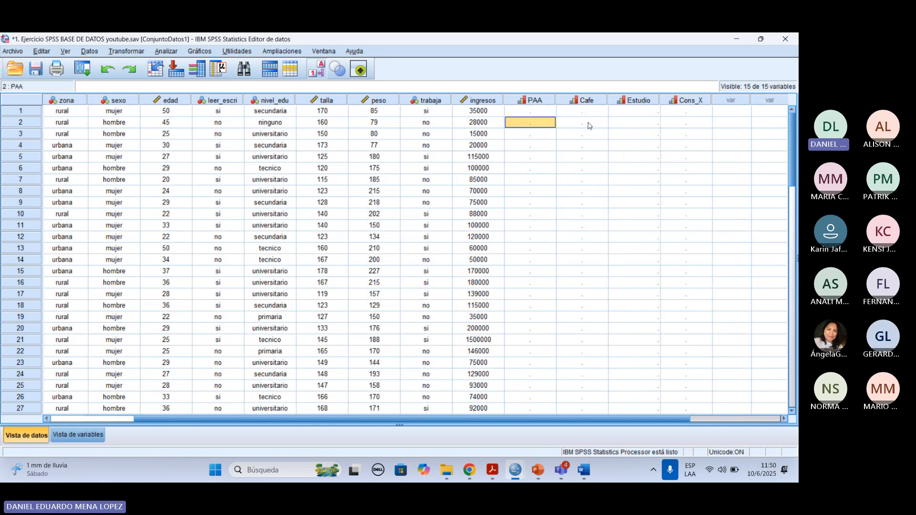
{"action": "left_click", "coordinate": [589, 126]}
{"action": "left_click", "coordinate": [649, 126]}
{"action": "left_click", "coordinate": [692, 125]}
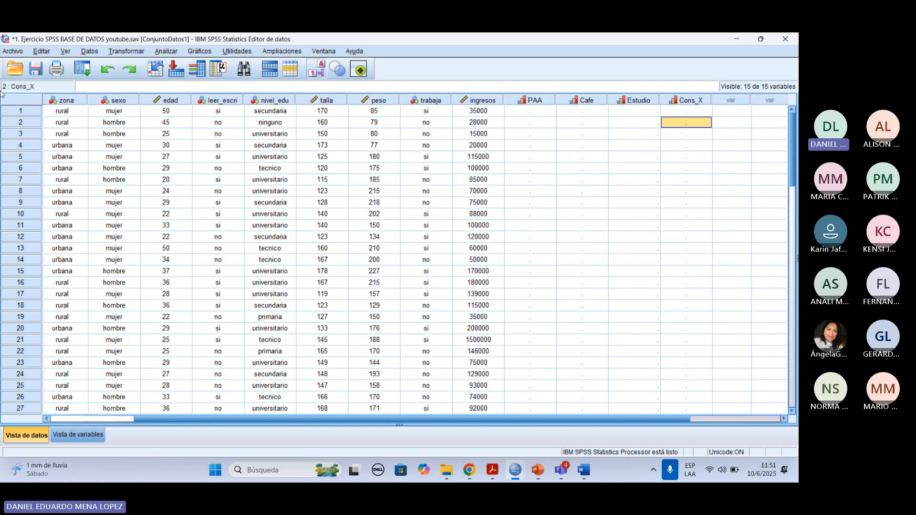
For case 1, set PAA to En desacuerdo and Cafe to Ocasionalmente.
{"action": "left_click", "coordinate": [21, 112]}
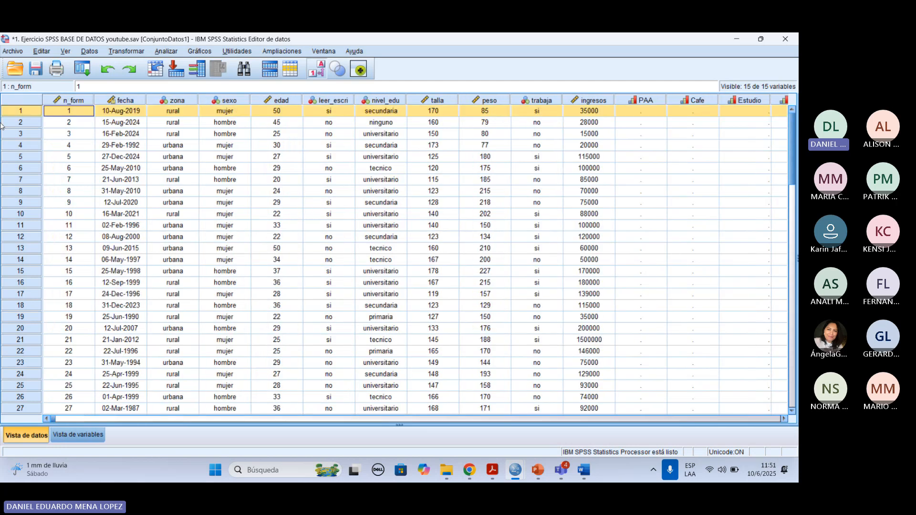
{"action": "left_click", "coordinate": [641, 114]}
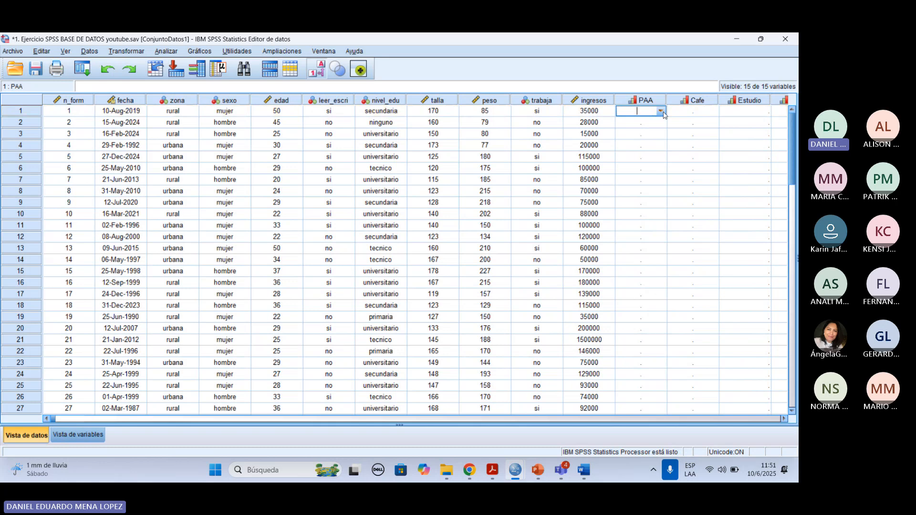
{"action": "left_click", "coordinate": [661, 112]}
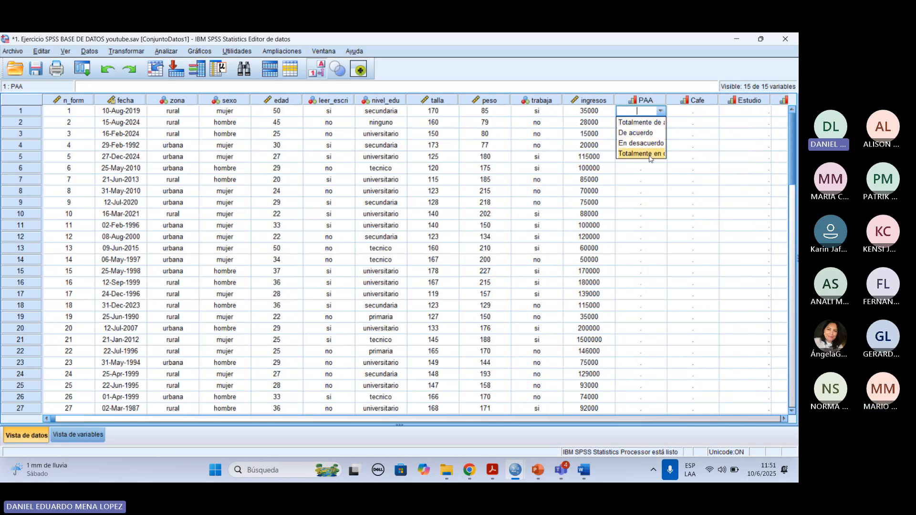
{"action": "left_click", "coordinate": [641, 143]}
{"action": "left_click", "coordinate": [696, 114]}
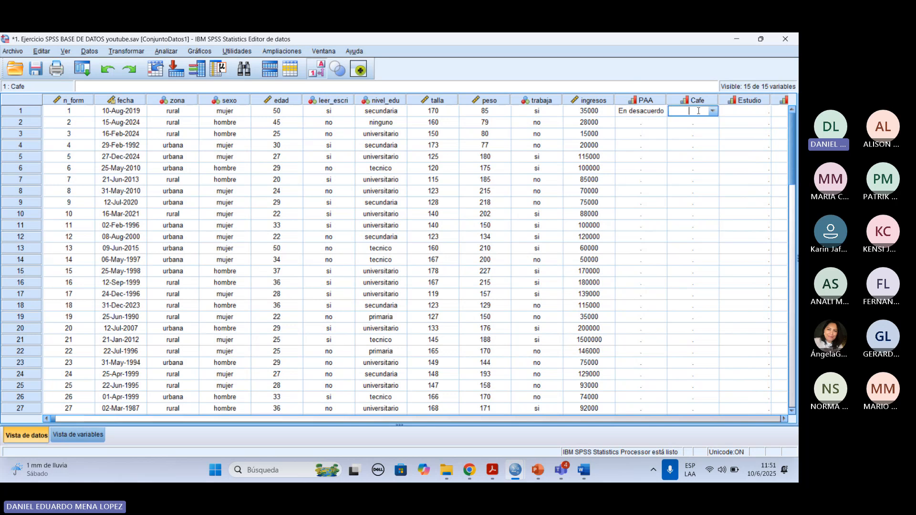
{"action": "left_click", "coordinate": [713, 113]}
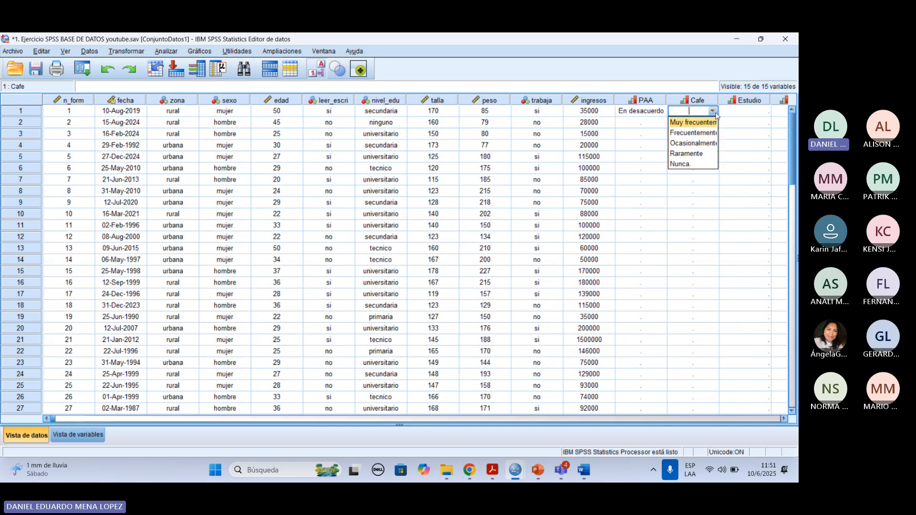
{"action": "left_click", "coordinate": [704, 145]}
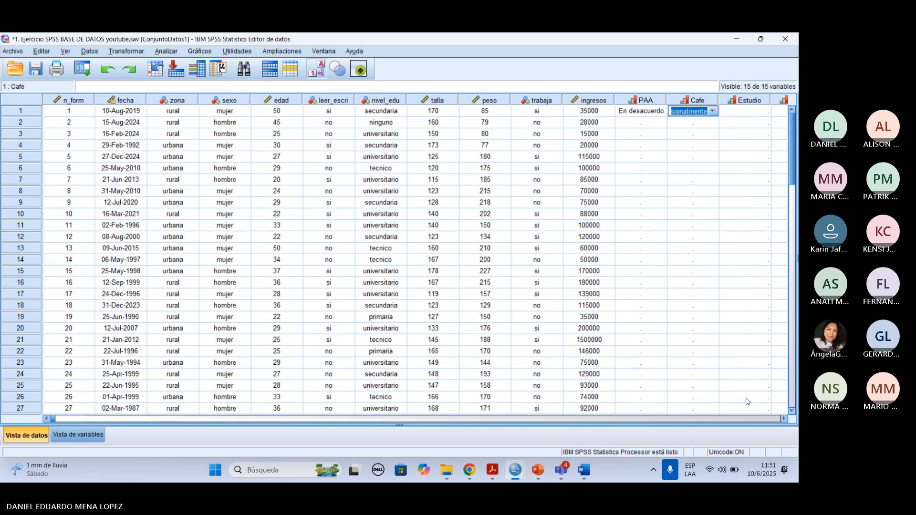
For case 1, set Estudio to Muy Importante and Cons_X to Probable.
{"action": "left_click", "coordinate": [783, 418]}
{"action": "left_click", "coordinate": [783, 418]}
{"action": "left_click", "coordinate": [656, 112]}
{"action": "double_click", "coordinate": [658, 115]}
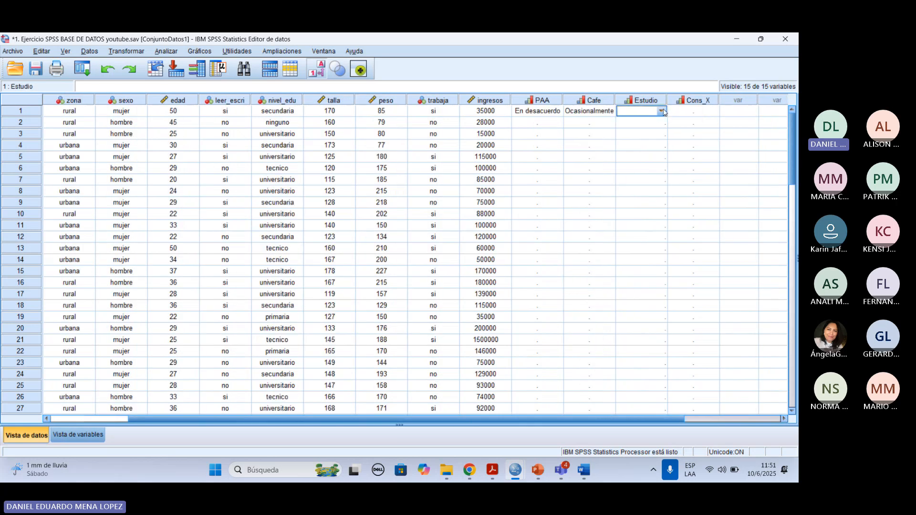
{"action": "left_click", "coordinate": [662, 112]}
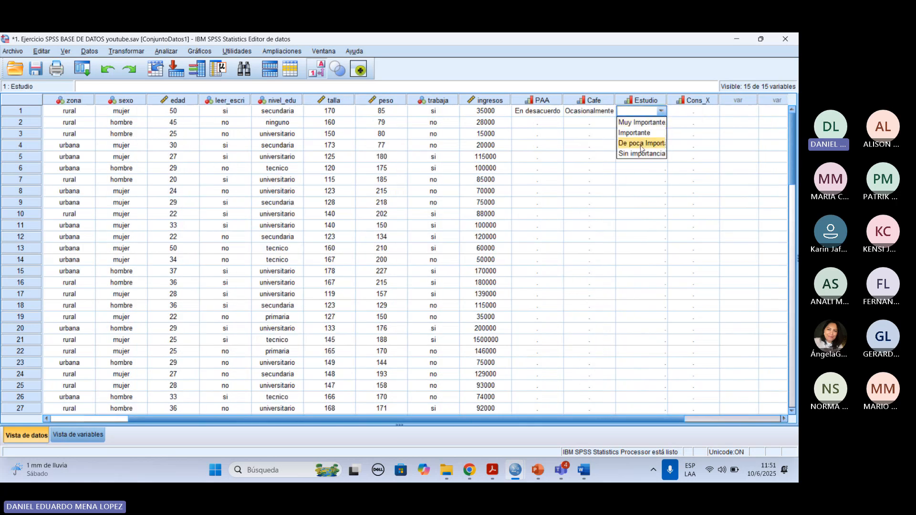
{"action": "left_click", "coordinate": [641, 122]}
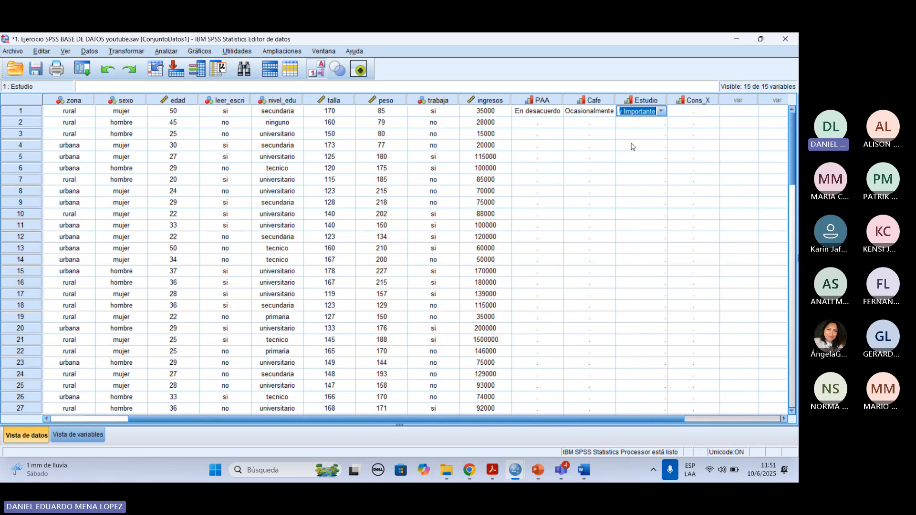
{"action": "double_click", "coordinate": [699, 110]}
{"action": "left_click", "coordinate": [714, 112]}
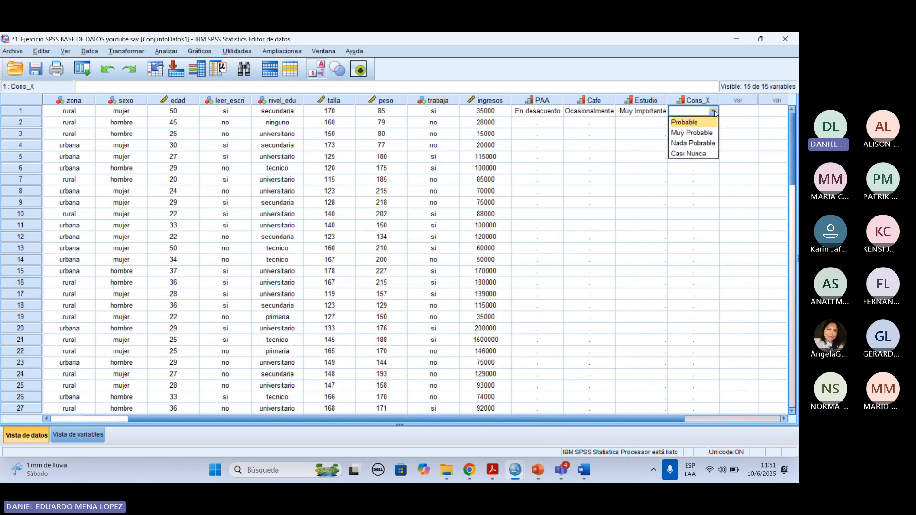
{"action": "left_click", "coordinate": [687, 122]}
For case 2, set PAA to De acuerdo and Cafe to Frecuentemente.
{"action": "left_click", "coordinate": [546, 123]}
{"action": "double_click", "coordinate": [557, 123]}
{"action": "left_click", "coordinate": [558, 123]}
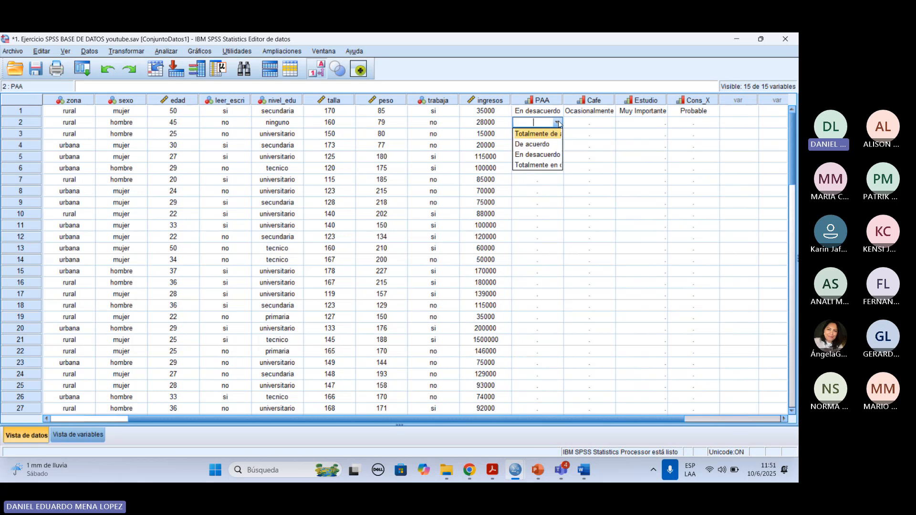
{"action": "left_click", "coordinate": [542, 145]}
{"action": "double_click", "coordinate": [589, 122]}
{"action": "left_click", "coordinate": [609, 123]}
{"action": "left_click", "coordinate": [591, 136]}
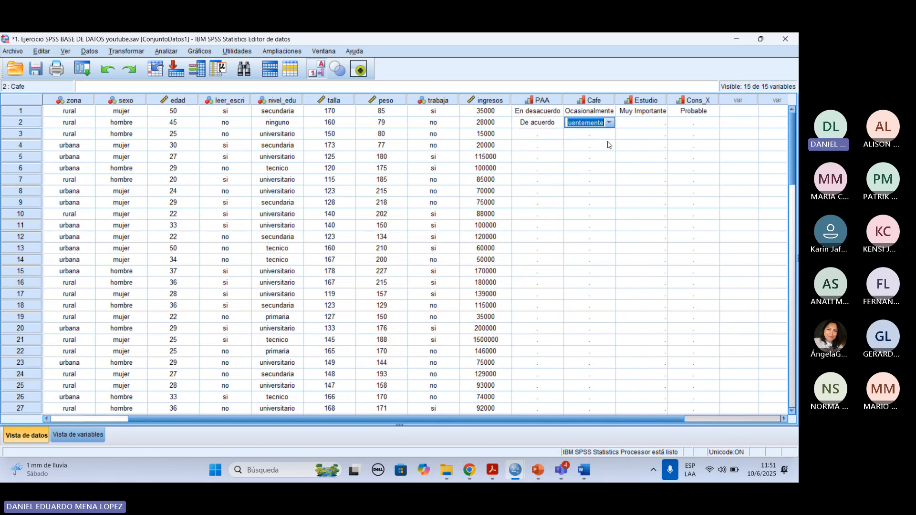
For case 2, set Estudio to De poca Importancia and Cons_X to Nada Pobrable.
{"action": "double_click", "coordinate": [665, 122]}
{"action": "left_click", "coordinate": [661, 122]}
{"action": "left_click", "coordinate": [639, 148]}
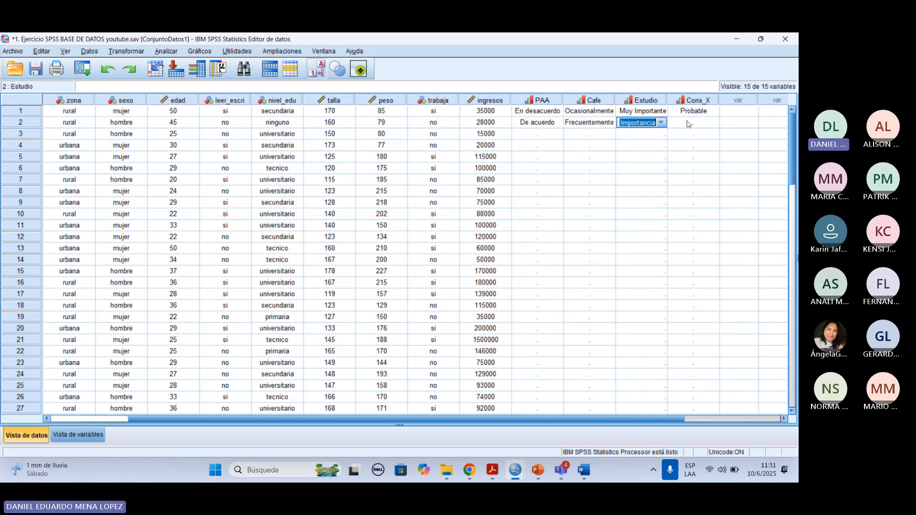
{"action": "double_click", "coordinate": [690, 123]}
{"action": "left_click", "coordinate": [713, 122]}
{"action": "left_click", "coordinate": [687, 155]}
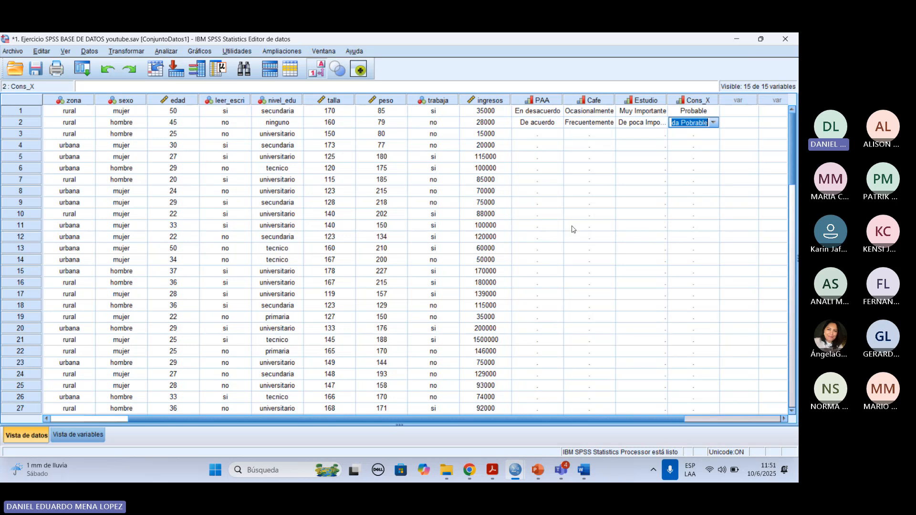
For case 3, set PAA to De acuerdo and Cafe to Ocasionalmente.
{"action": "left_click", "coordinate": [544, 135]}
{"action": "left_click", "coordinate": [559, 134]}
{"action": "left_click", "coordinate": [558, 136]}
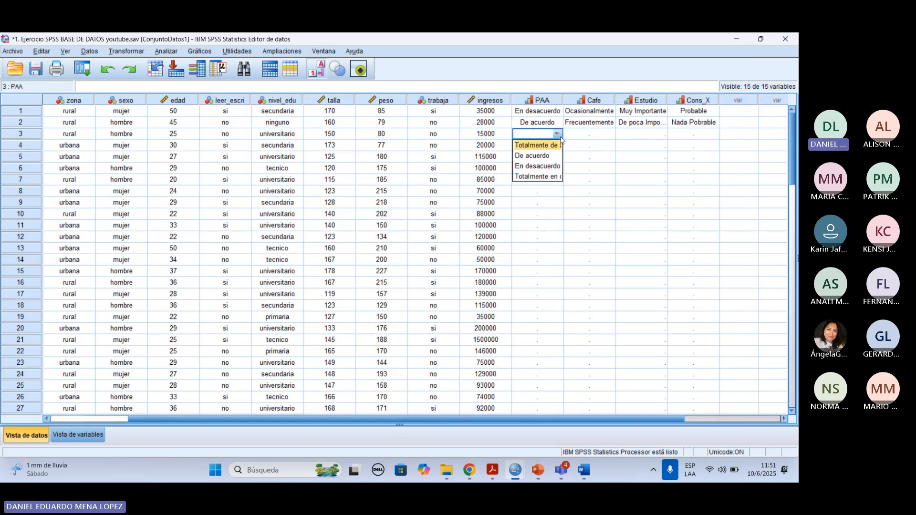
{"action": "left_click", "coordinate": [550, 157]}
{"action": "left_click", "coordinate": [613, 134]}
{"action": "left_click", "coordinate": [613, 134]}
{"action": "left_click", "coordinate": [610, 134]}
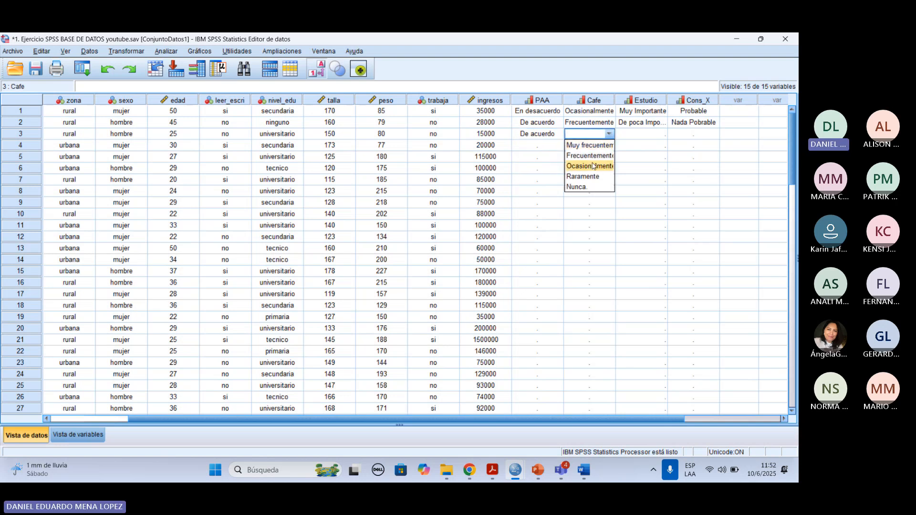
{"action": "left_click", "coordinate": [586, 165]}
For case 3, set Estudio to Importante and Cons_X to Nada Pobrable.
{"action": "left_click", "coordinate": [639, 134]}
{"action": "left_click", "coordinate": [661, 134]}
{"action": "left_click", "coordinate": [637, 154]}
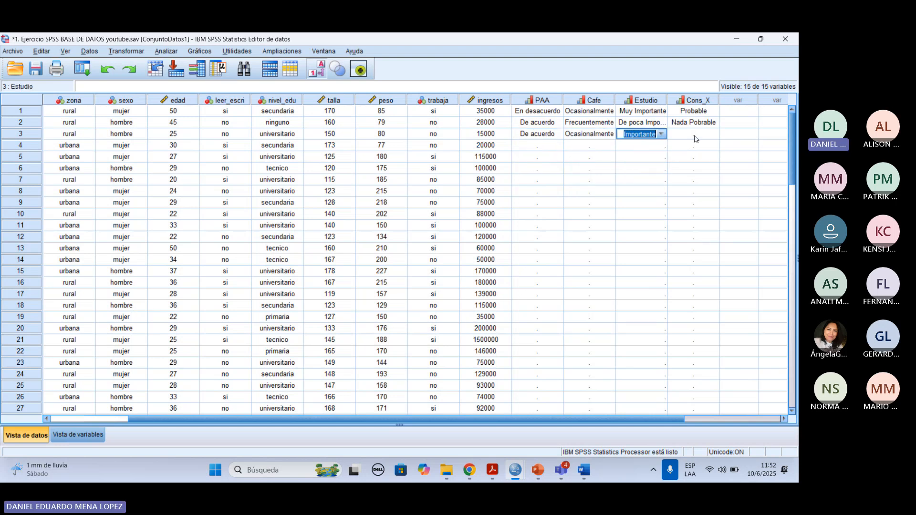
{"action": "left_click", "coordinate": [697, 134]}
{"action": "left_click", "coordinate": [712, 134]}
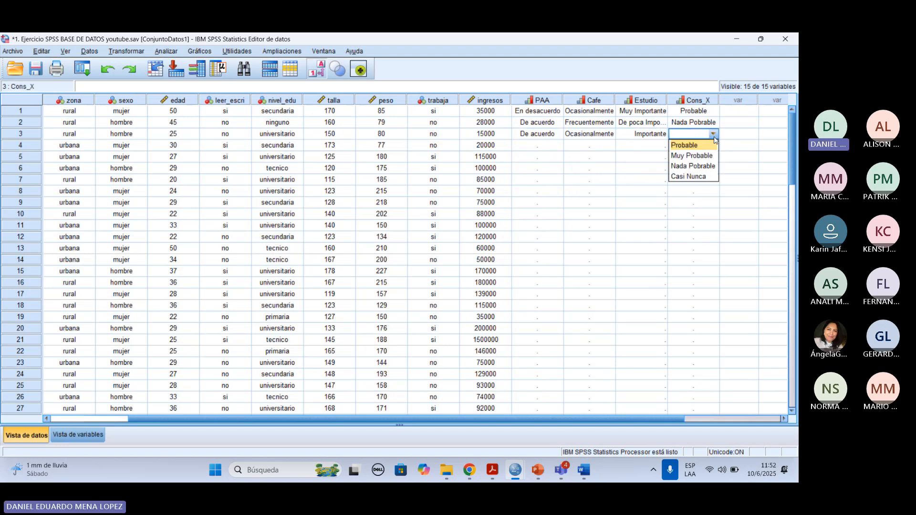
{"action": "left_click", "coordinate": [702, 167]}
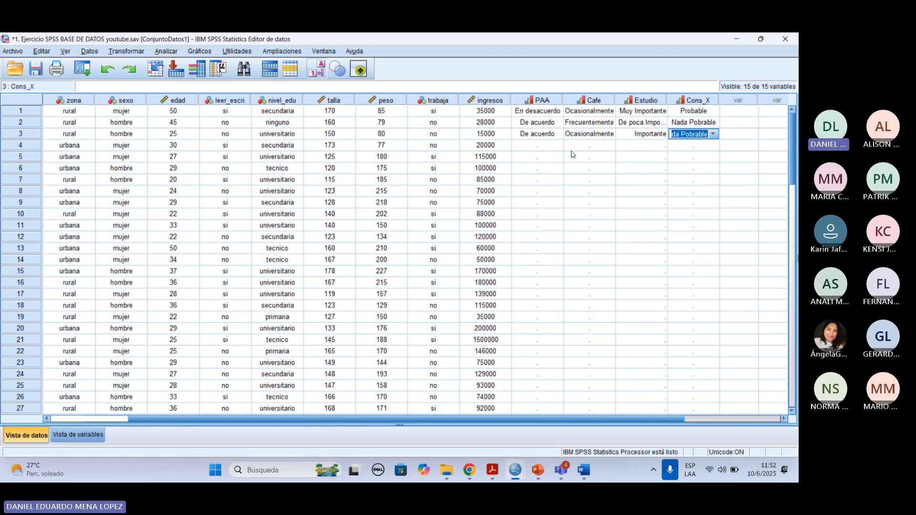
For case 4, set PAA to De acuerdo and Cafe to Ocasionalmente.
{"action": "left_click", "coordinate": [541, 145]}
{"action": "left_click", "coordinate": [555, 146]}
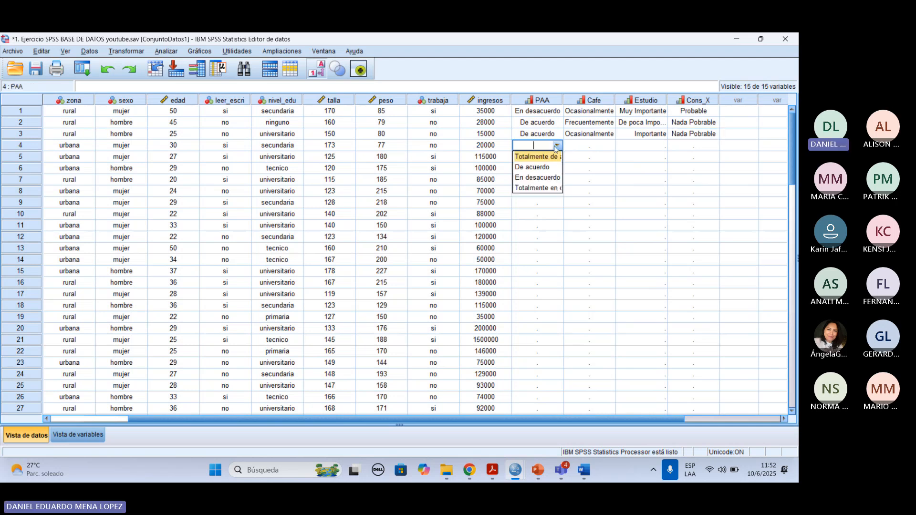
{"action": "left_click", "coordinate": [545, 167]}
{"action": "left_click", "coordinate": [595, 147]}
{"action": "left_click", "coordinate": [609, 146]}
{"action": "left_click", "coordinate": [602, 178]}
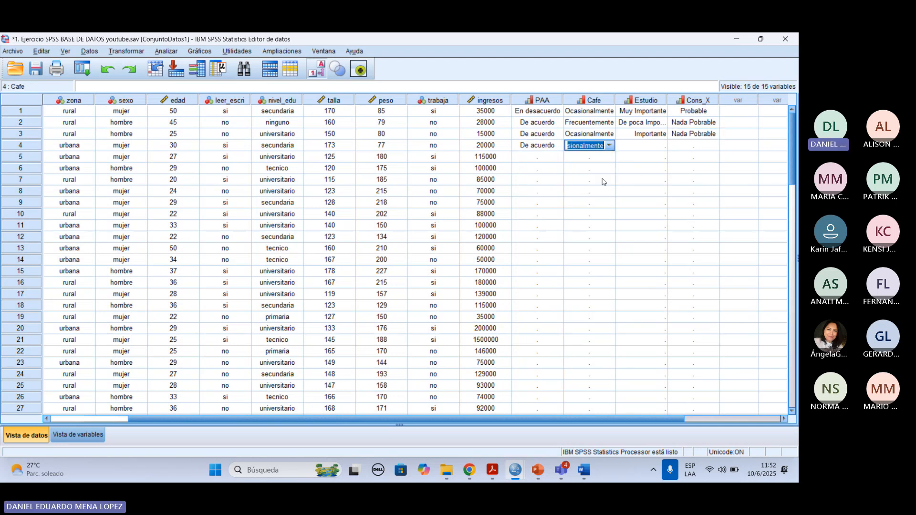
For case 4, set Estudio to De poca Importancia and Cons_X to Nada Pobrable.
{"action": "left_click", "coordinate": [639, 145]}
{"action": "left_click", "coordinate": [661, 145]}
{"action": "left_click", "coordinate": [637, 173]}
{"action": "left_click", "coordinate": [692, 147]}
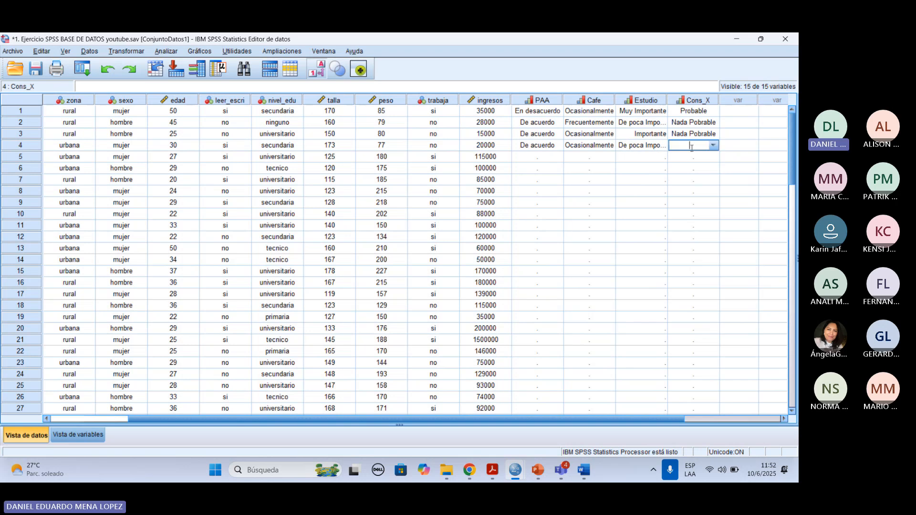
{"action": "left_click", "coordinate": [713, 146]}
{"action": "left_click", "coordinate": [691, 179]}
{"action": "scroll", "coordinate": [566, 270], "scroll_direction": "down", "scroll_amount": 20}
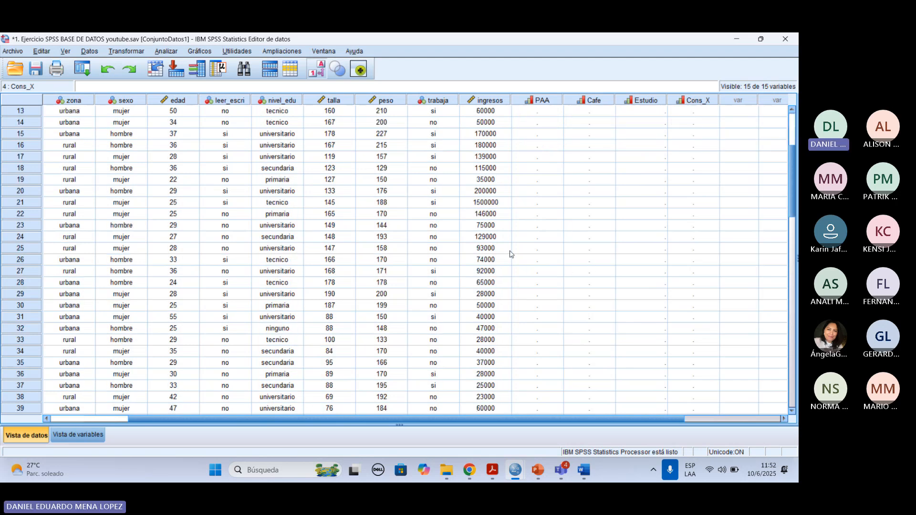
{"action": "scroll", "coordinate": [542, 246], "scroll_direction": "up", "scroll_amount": 14}
{"action": "scroll", "coordinate": [542, 246], "scroll_direction": "up", "scroll_amount": 12}
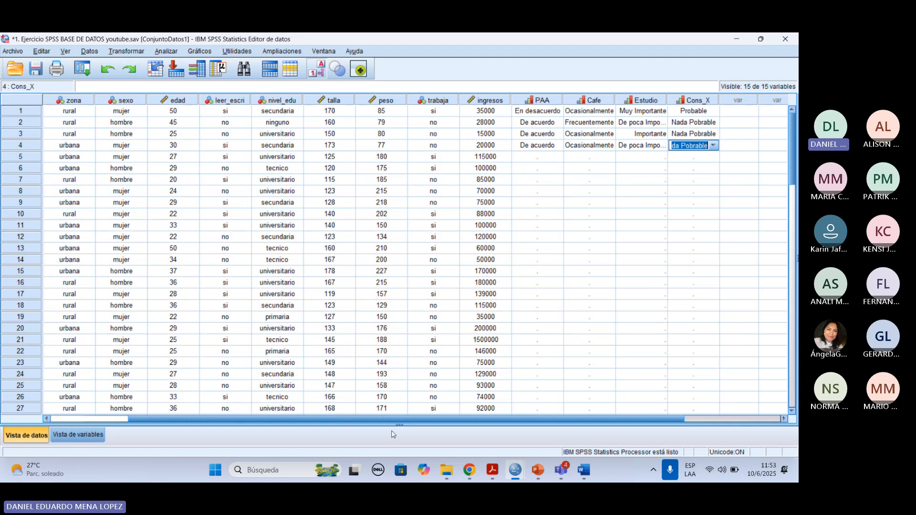
{"action": "left_click", "coordinate": [534, 241]}
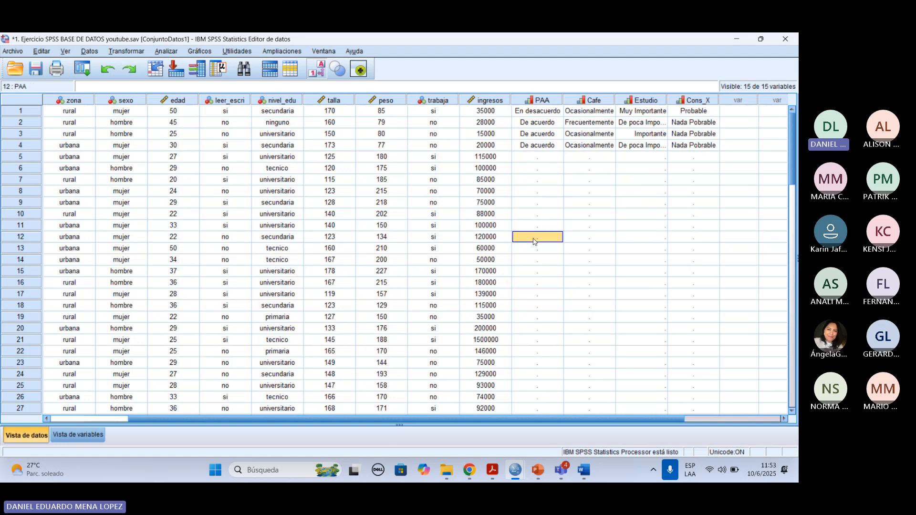